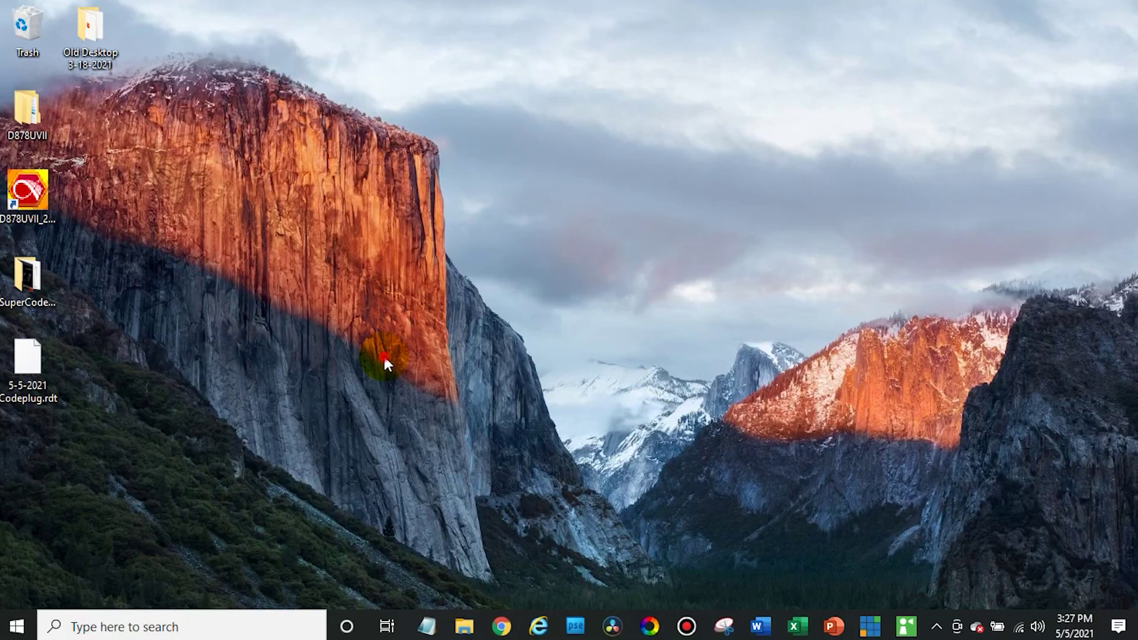
Start the D878UVII_2.00 programming software from its desktop shortcut
left_click(31, 196)
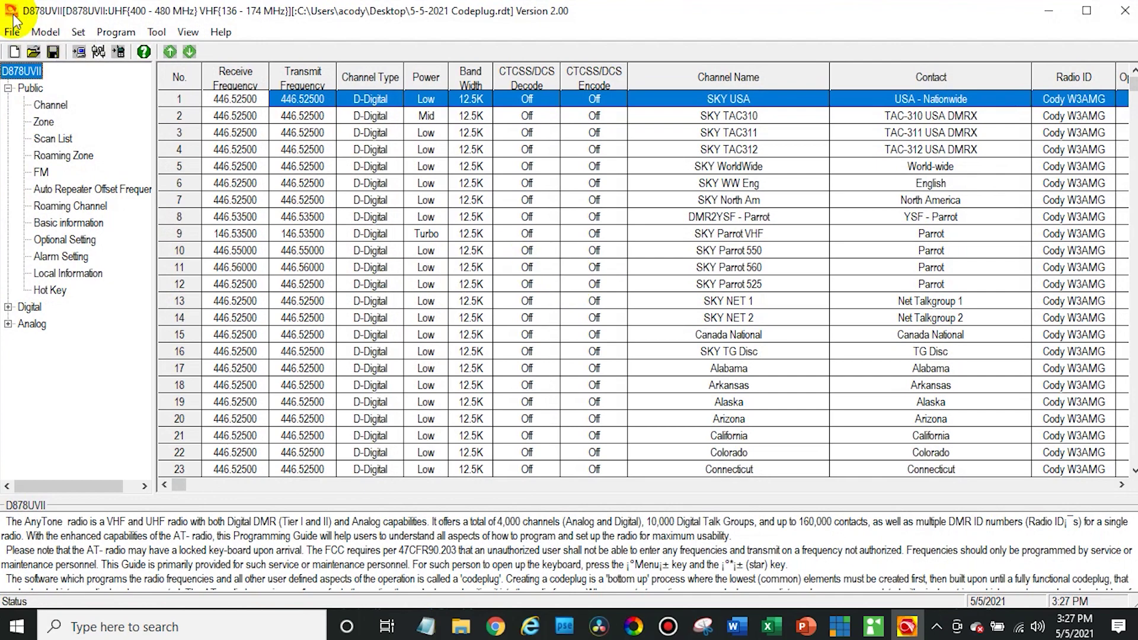
Open SuperCdPlug-D878II-f446525-Rev20210407 from Desktop\SuperCodePlug\446.525 without saving the previous codeplug
left_click(13, 32)
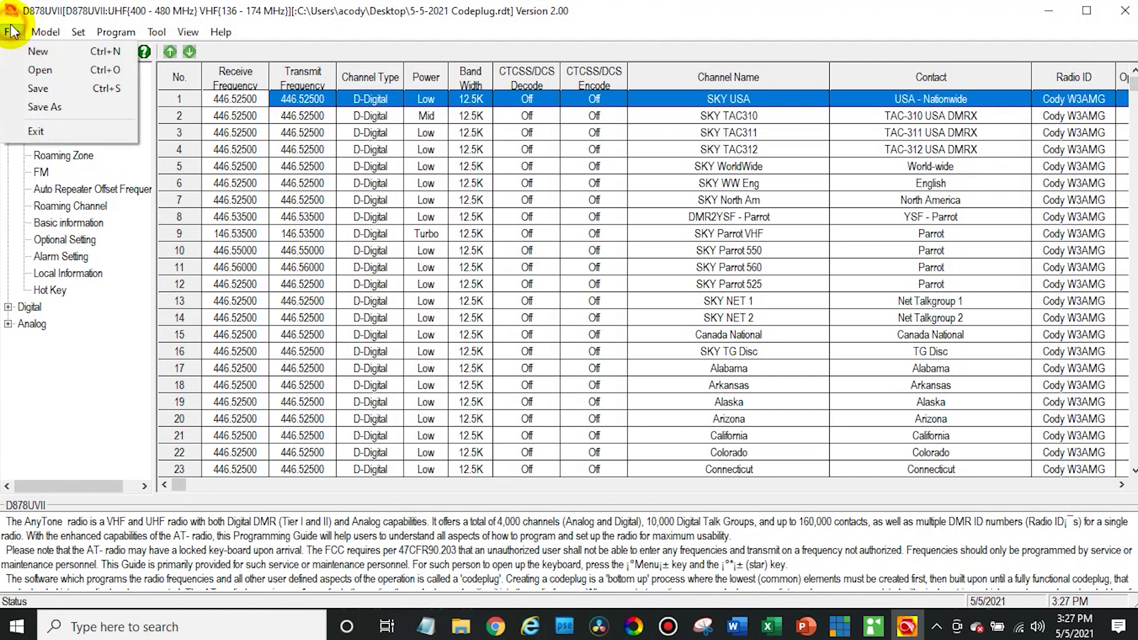
left_click(47, 69)
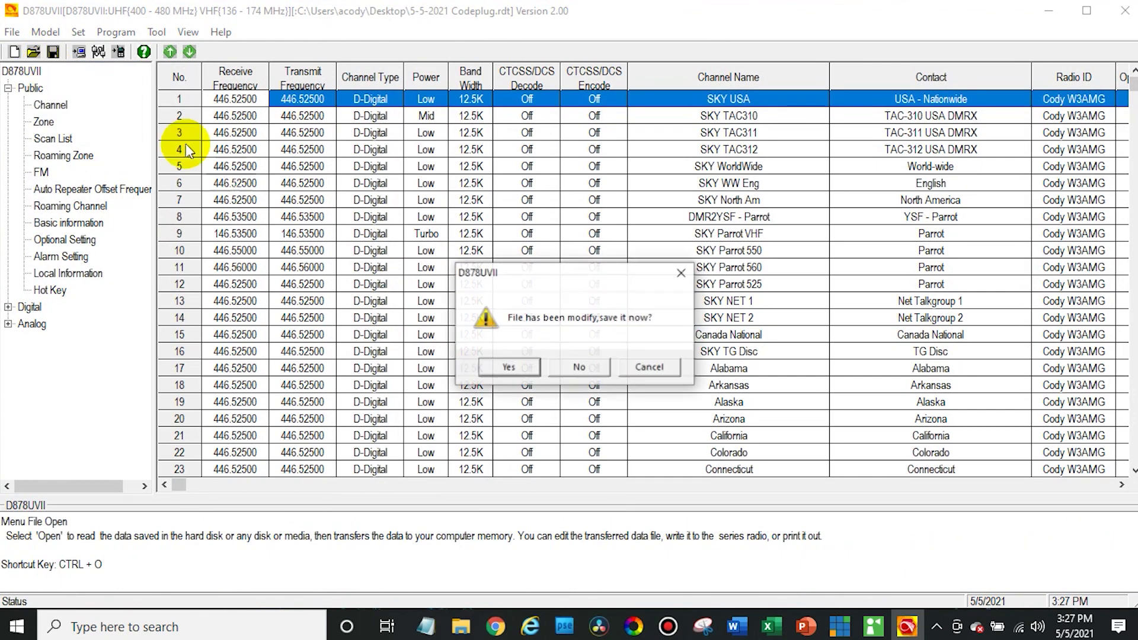
left_click(570, 363)
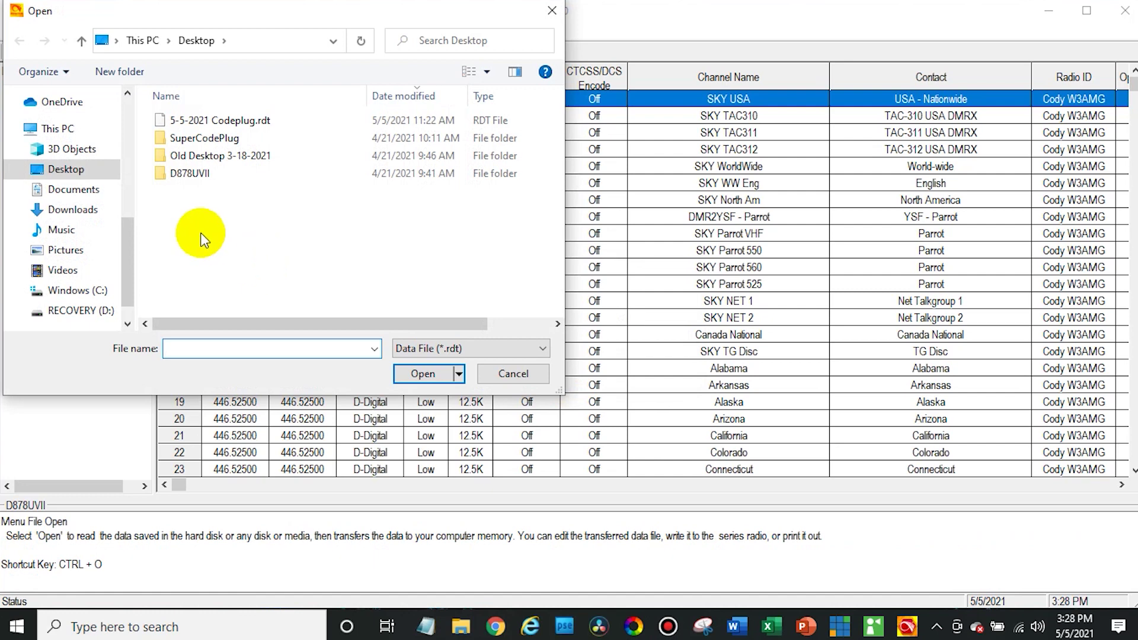
double_click(198, 139)
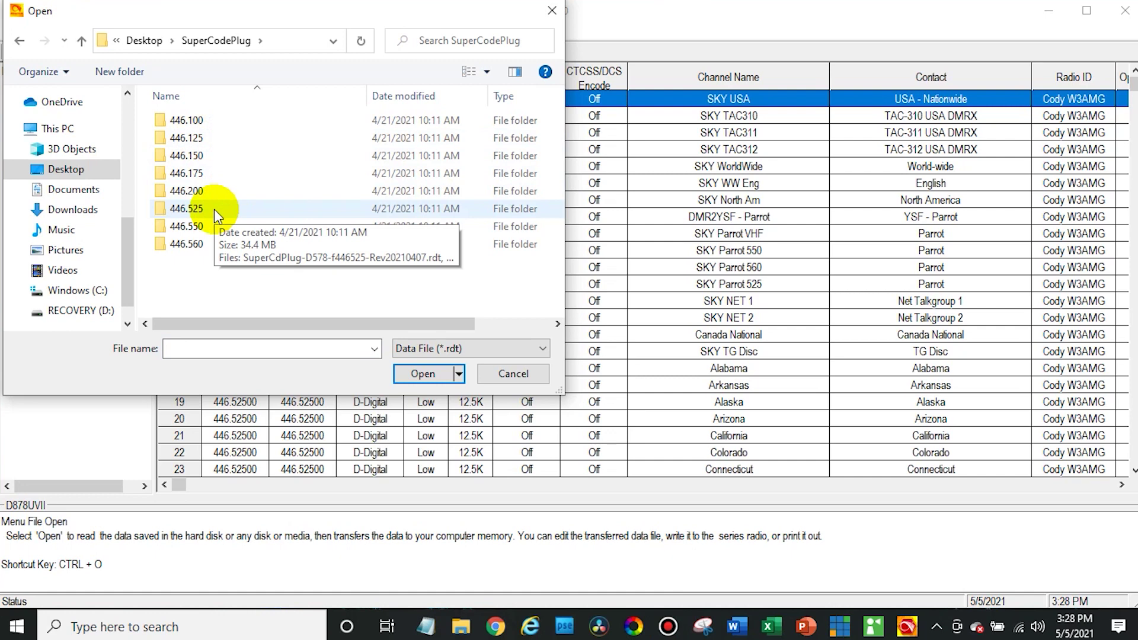
double_click(215, 209)
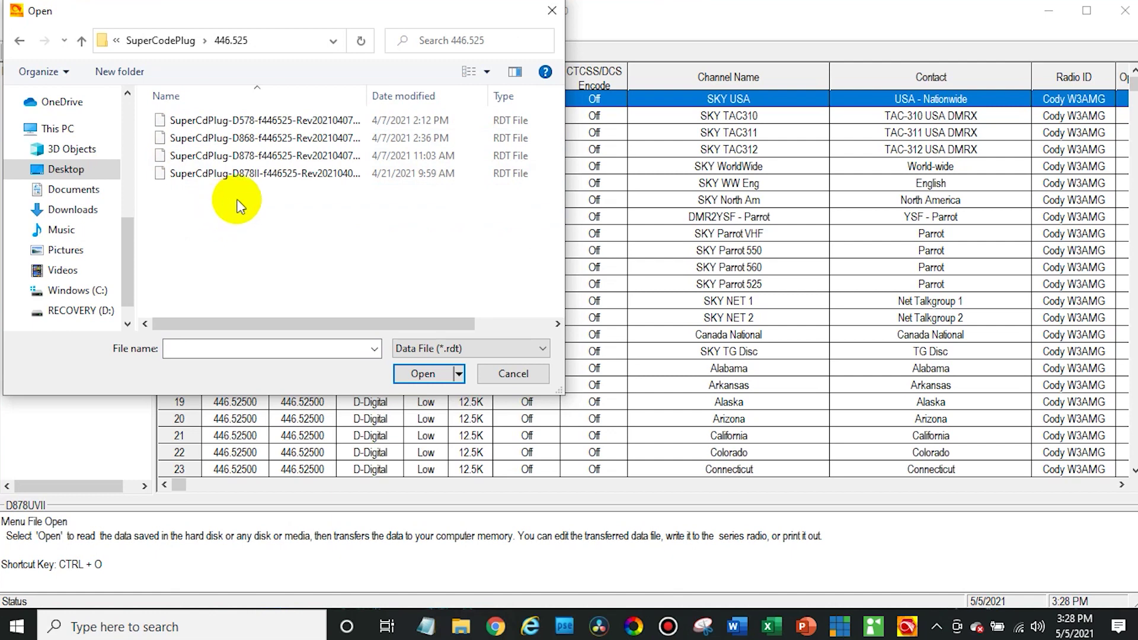
left_click(265, 173)
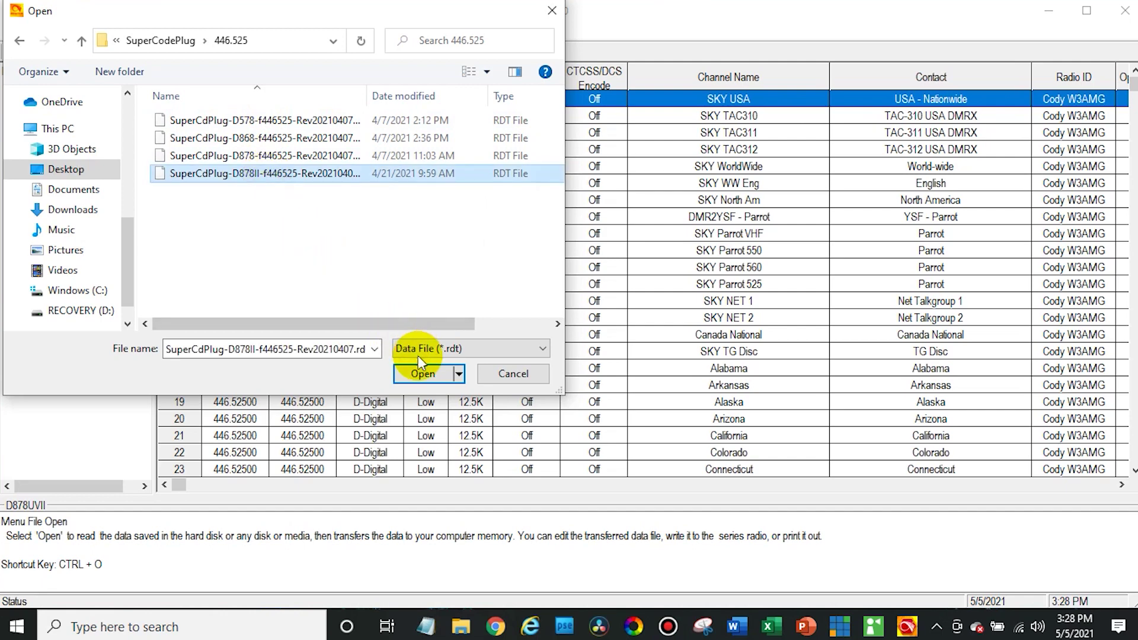
left_click(423, 373)
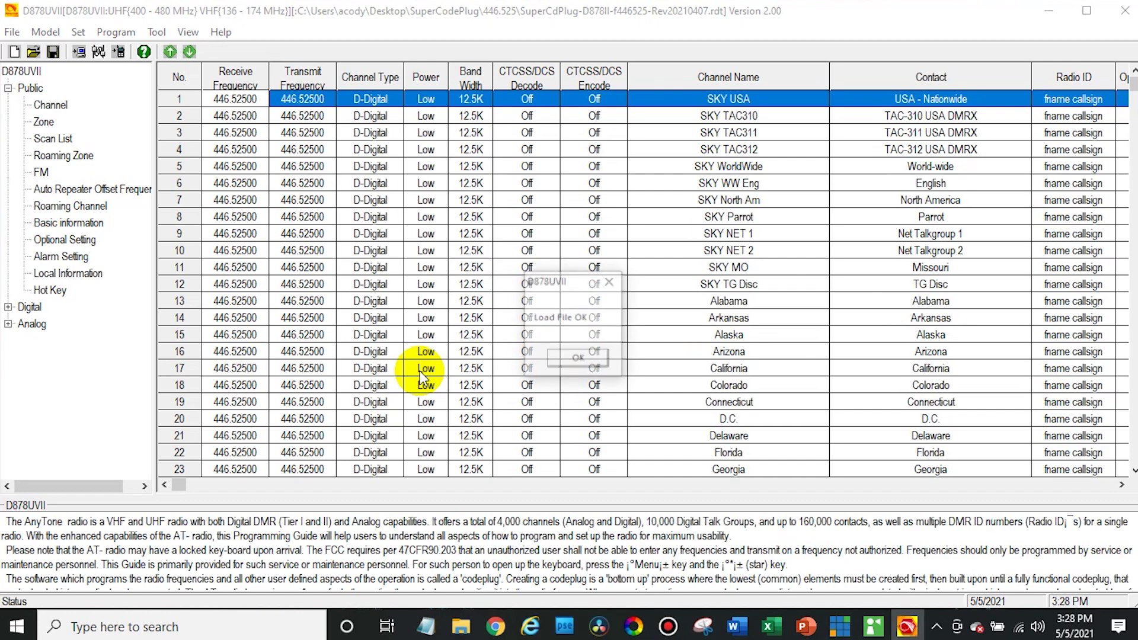
left_click(592, 358)
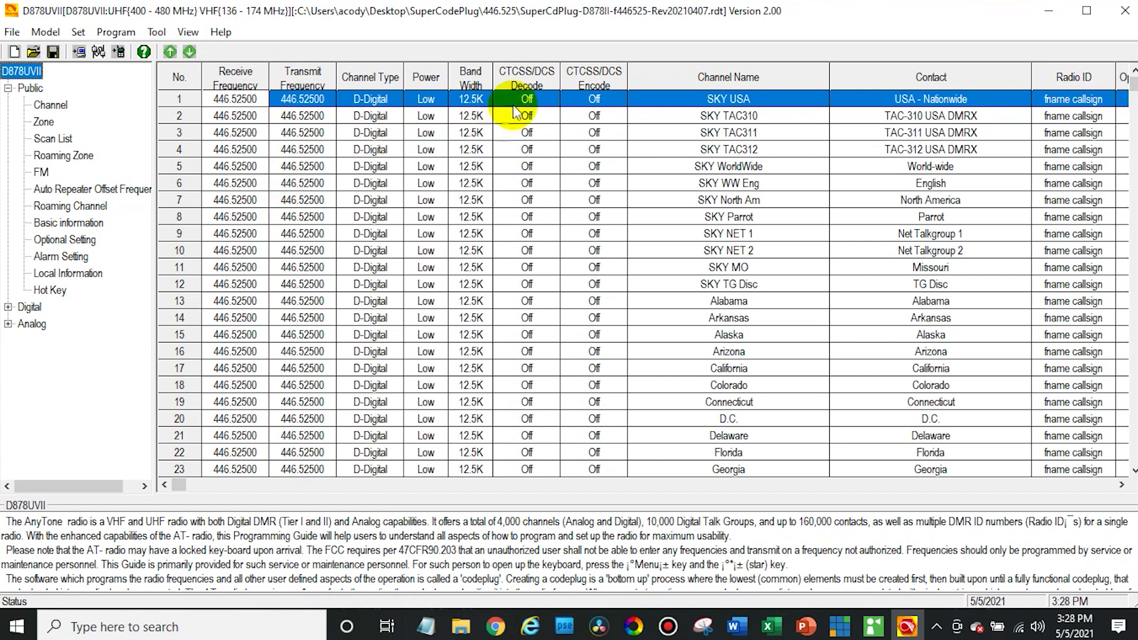
left_click(259, 204)
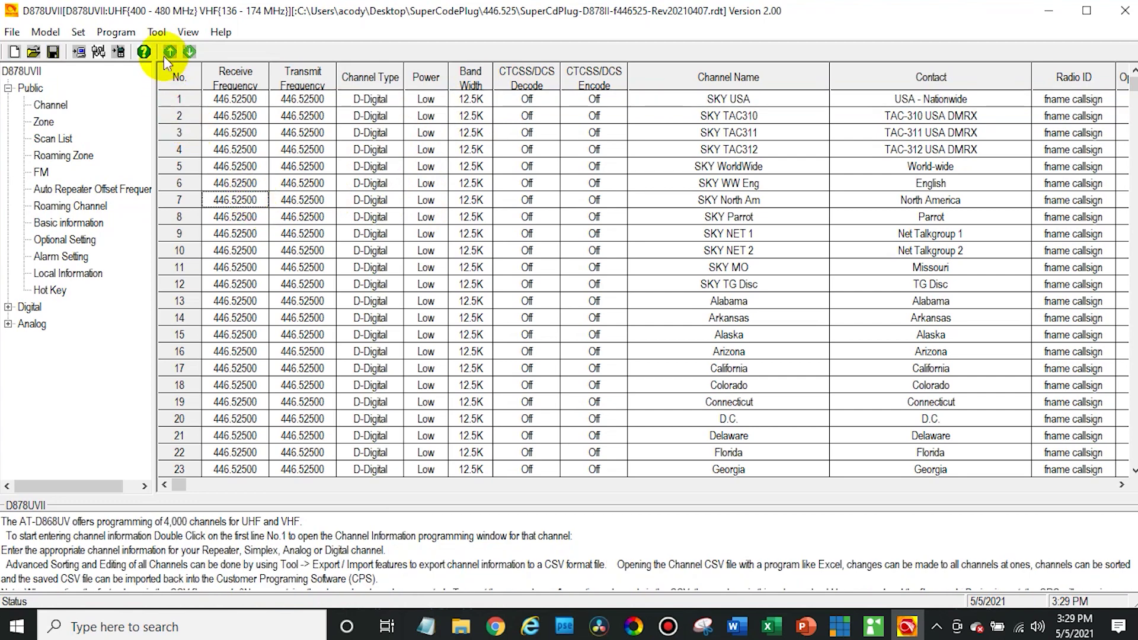
Export the channels to a CSV on the Desktop named 'Channels export 5-5-2021'
left_click(158, 34)
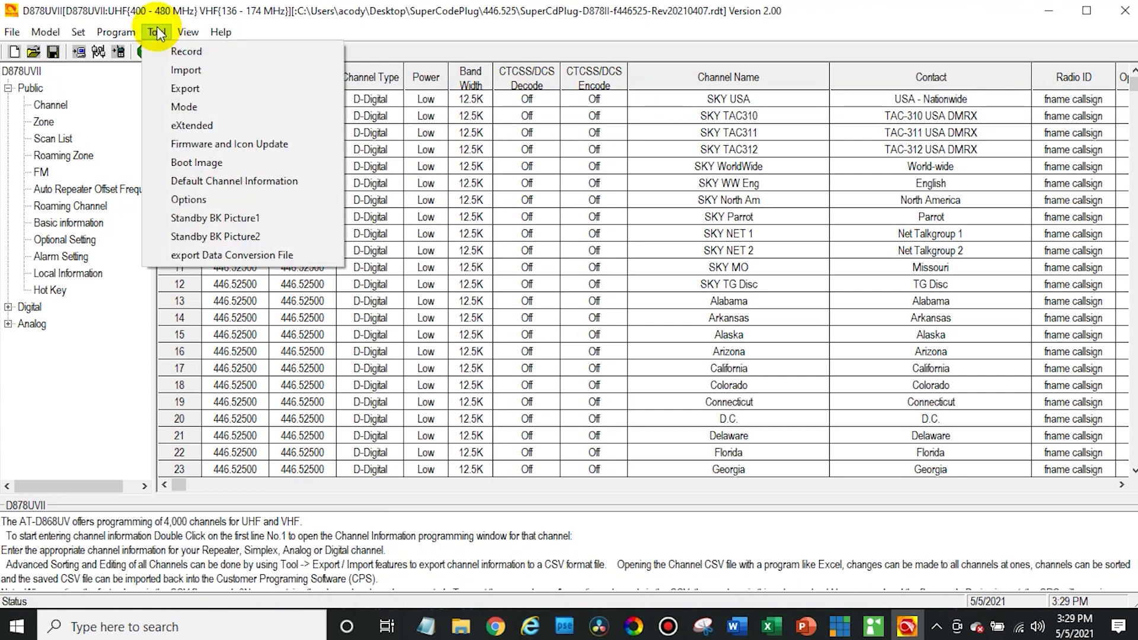
left_click(185, 90)
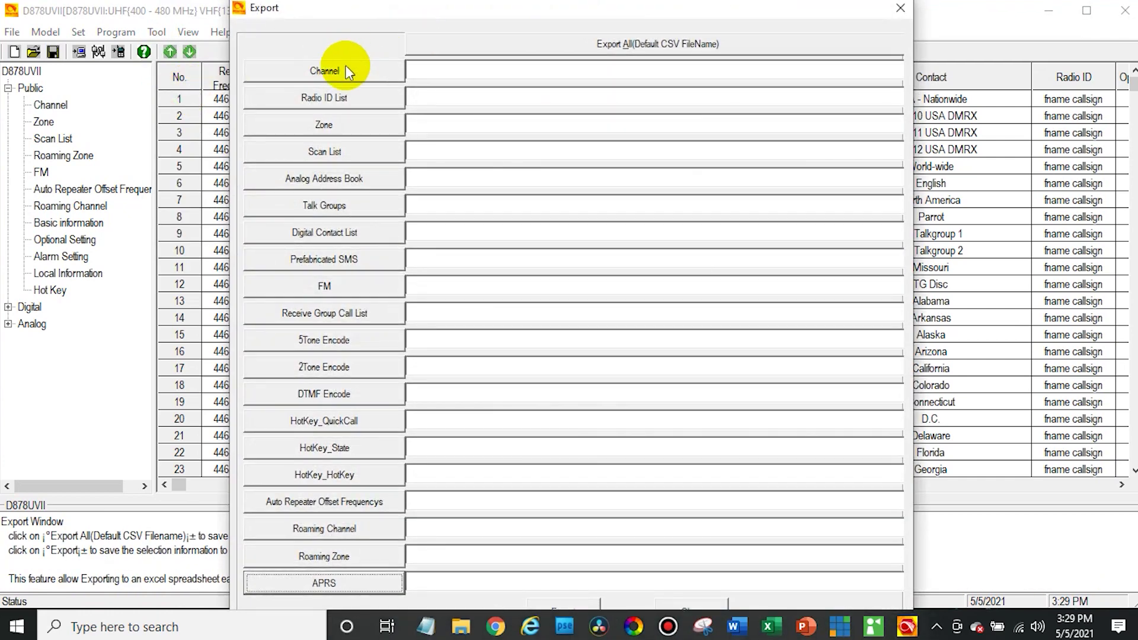
left_click(343, 69)
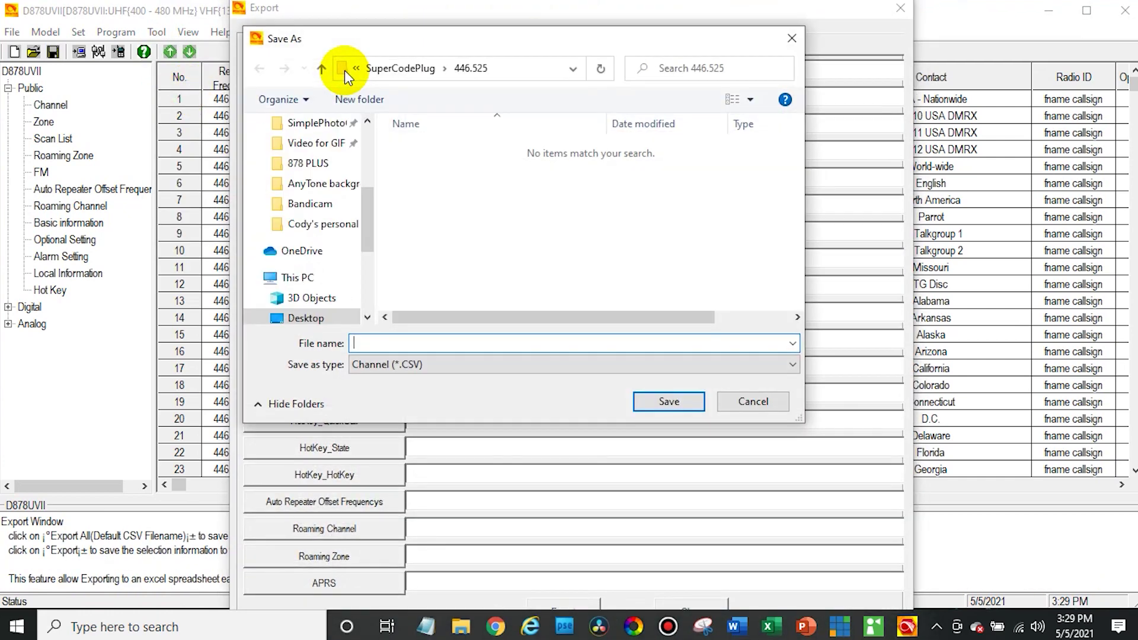
left_click(305, 318)
left_click(385, 345)
left_click(385, 345)
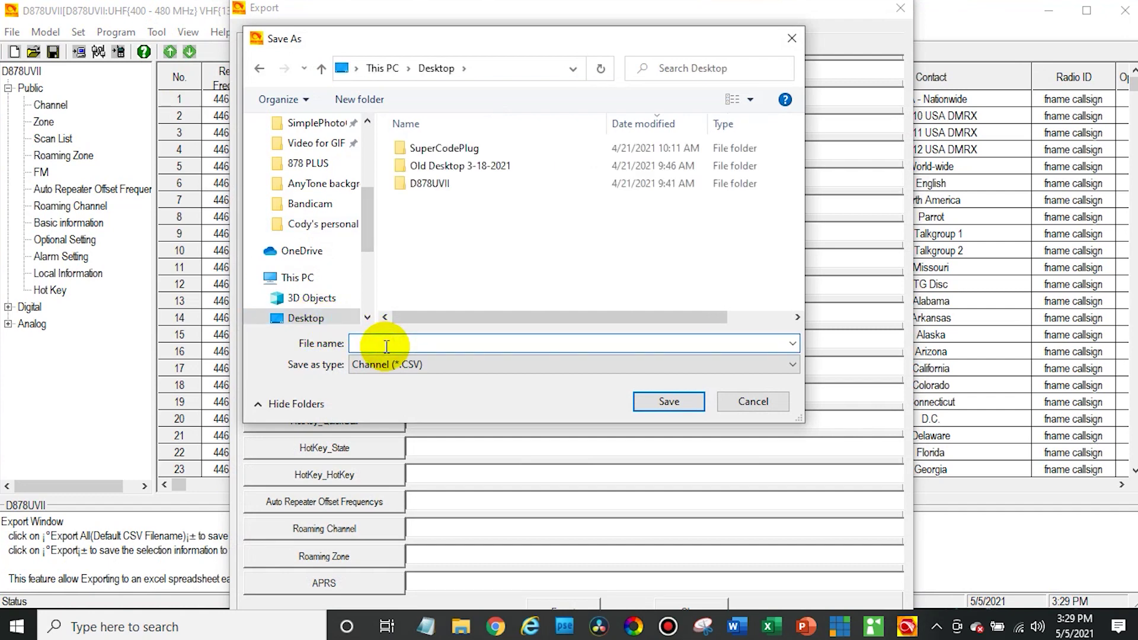
type("Chann")
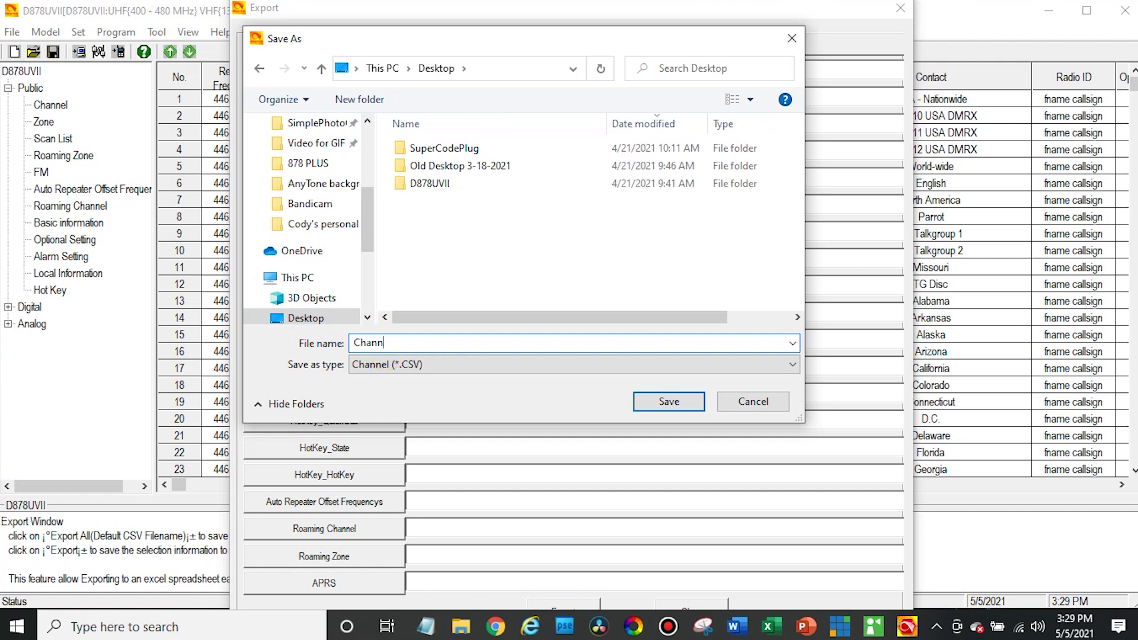
type("els export 5-5-2021")
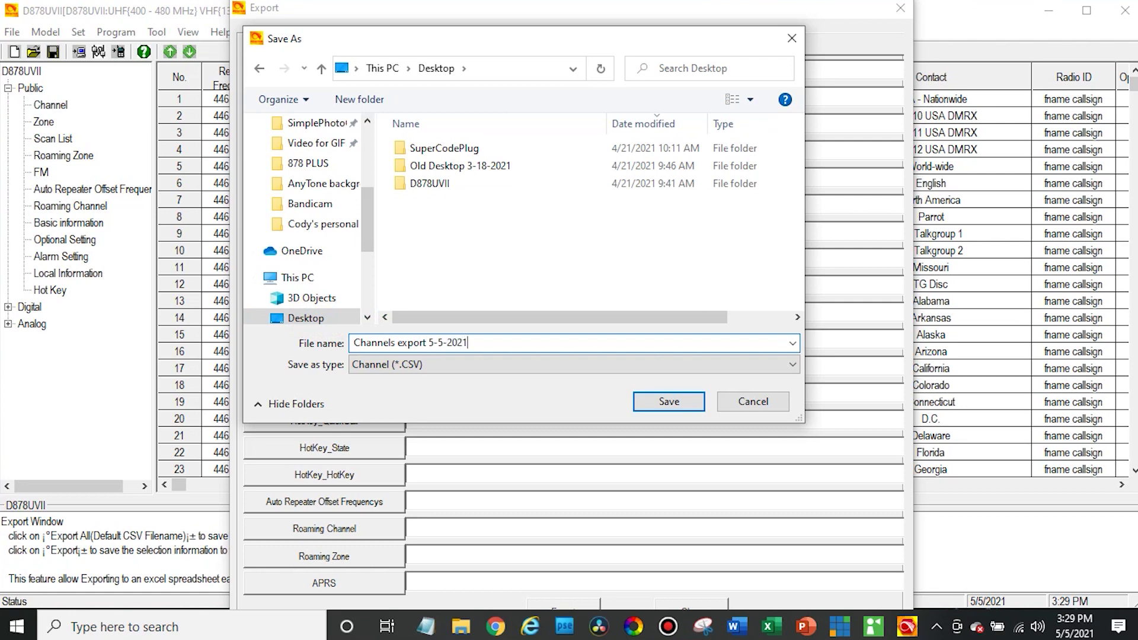
left_click(678, 401)
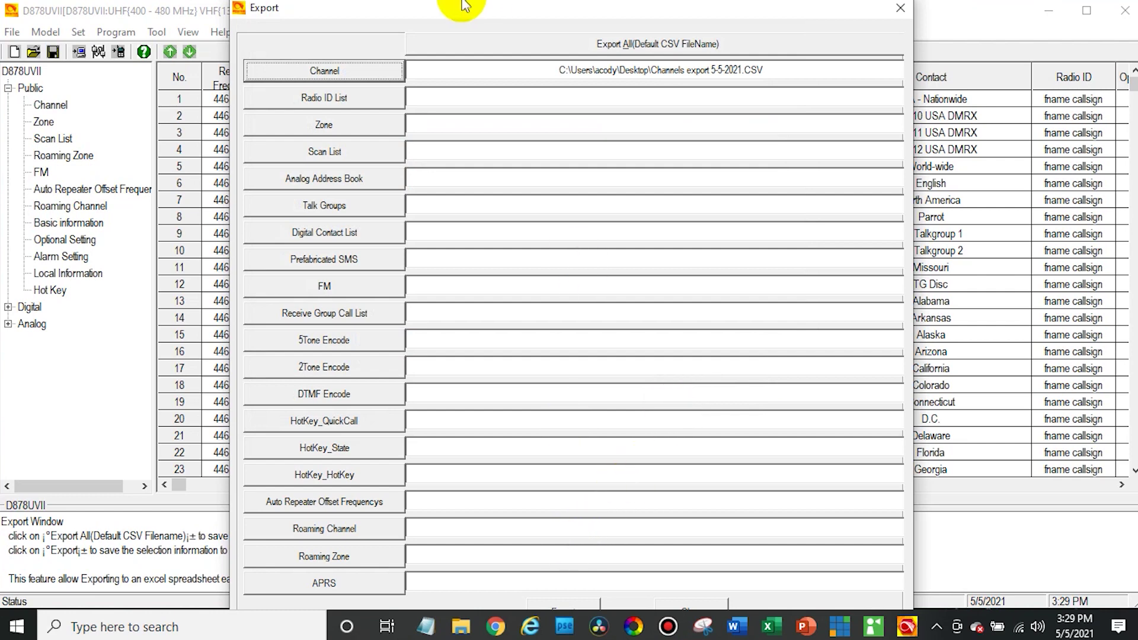
left_click_drag(465, 8, 466, 14)
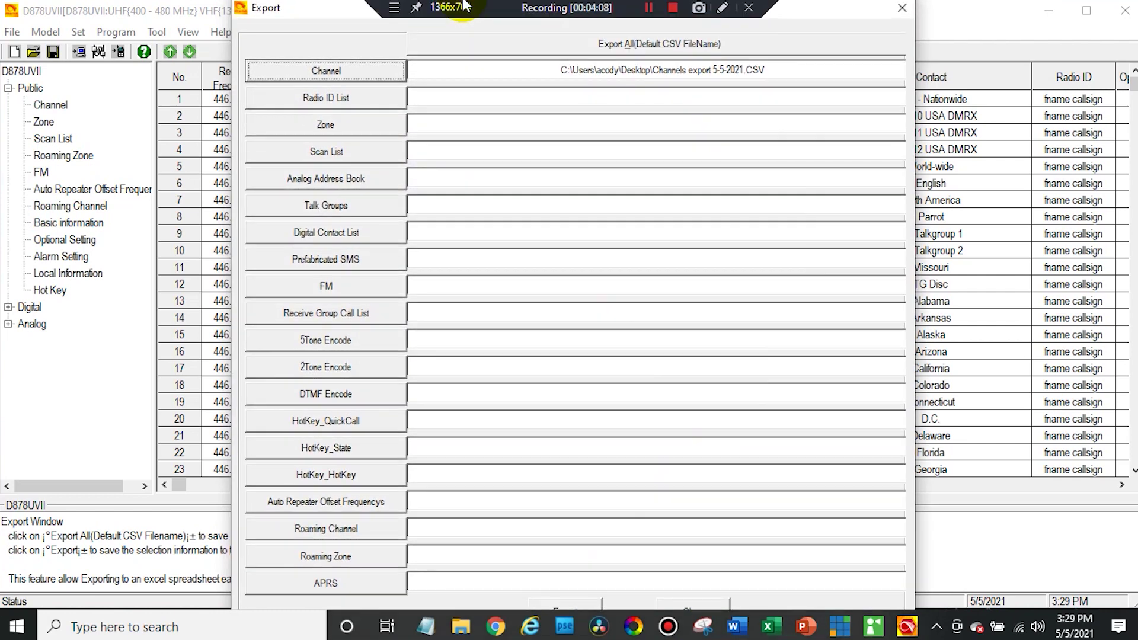
left_click(583, 603)
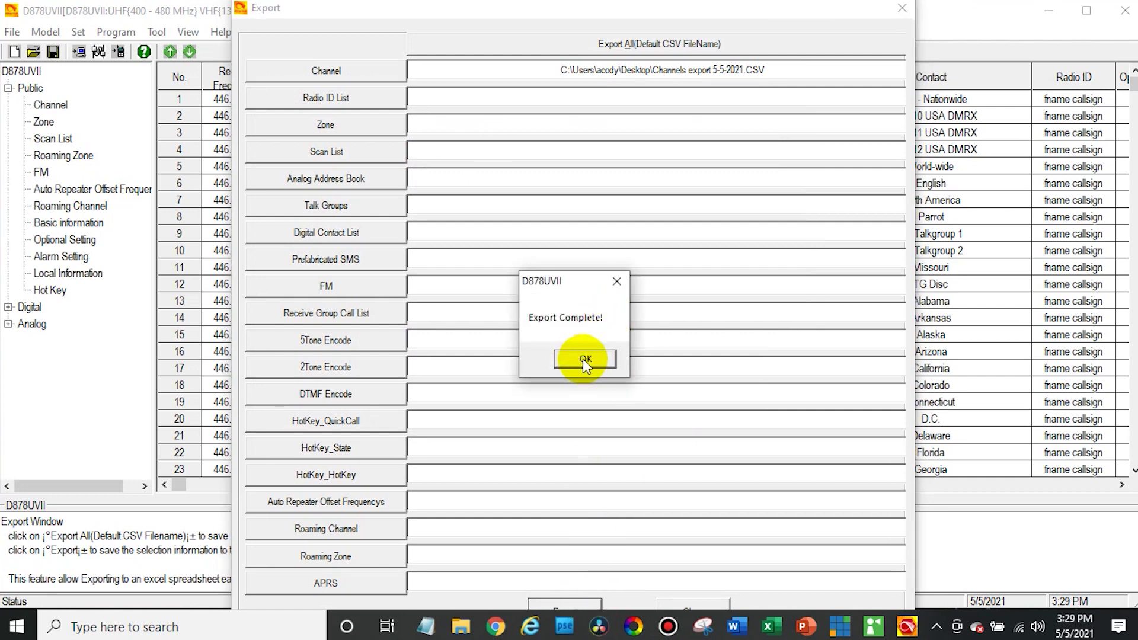
left_click(582, 358)
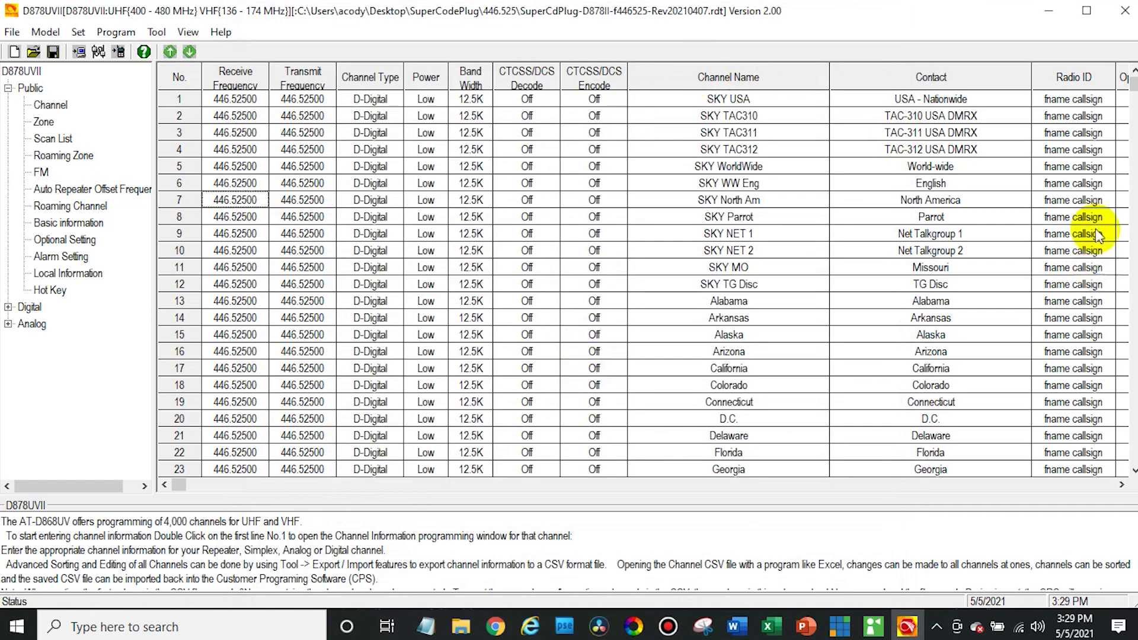
Minimize the CPS and open Channels export 5-5-2021 from the desktop in Excel
left_click(1053, 9)
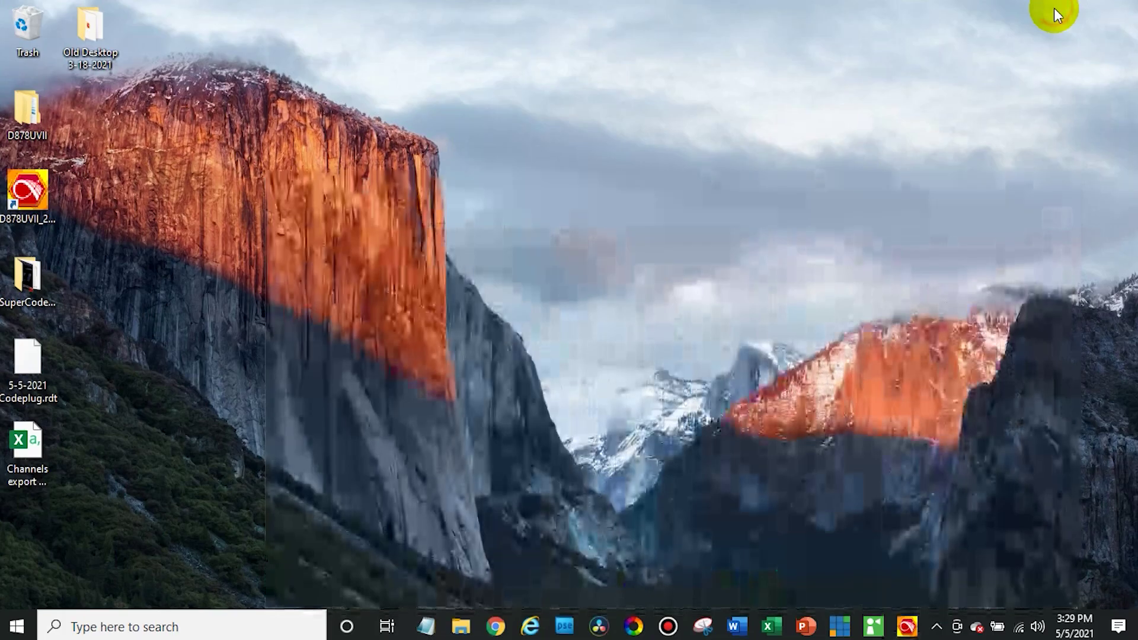
left_click(627, 273)
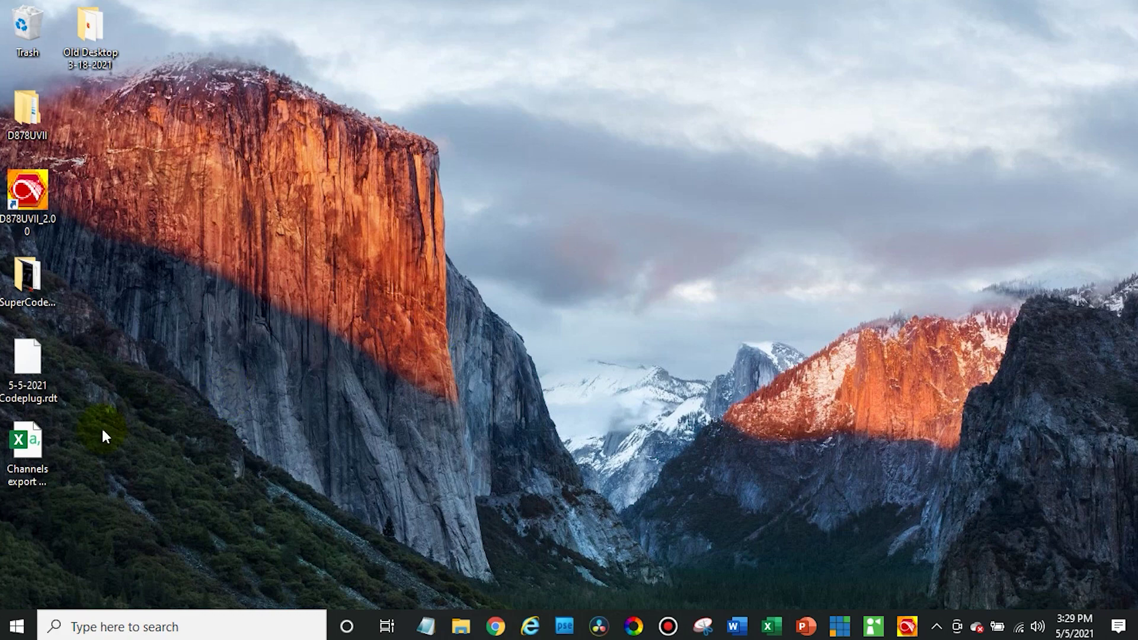
left_click(32, 442)
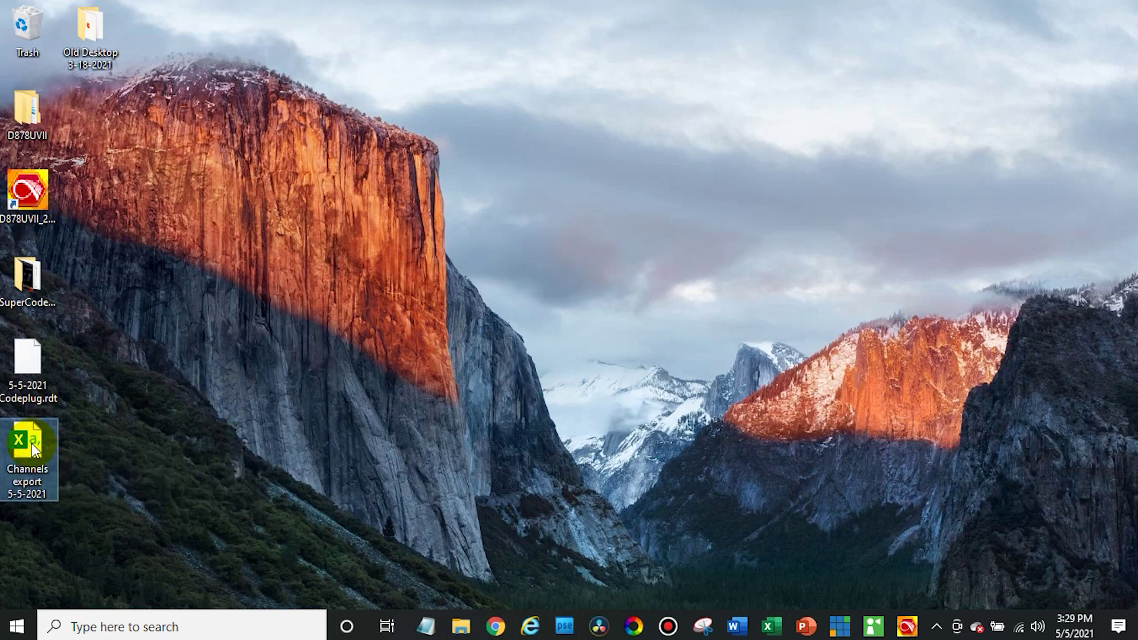
left_click(31, 443)
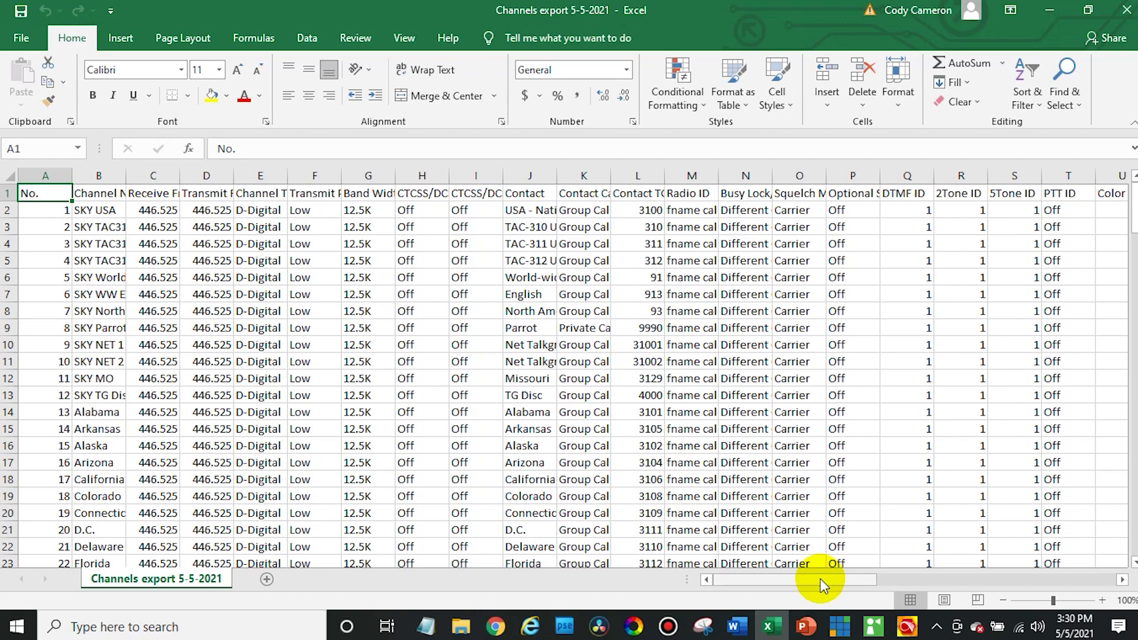
Widen column C for Receive Frequency and autofit several nearby columns
scroll(367, 395, "down", 1)
scroll(368, 396, "up", 1)
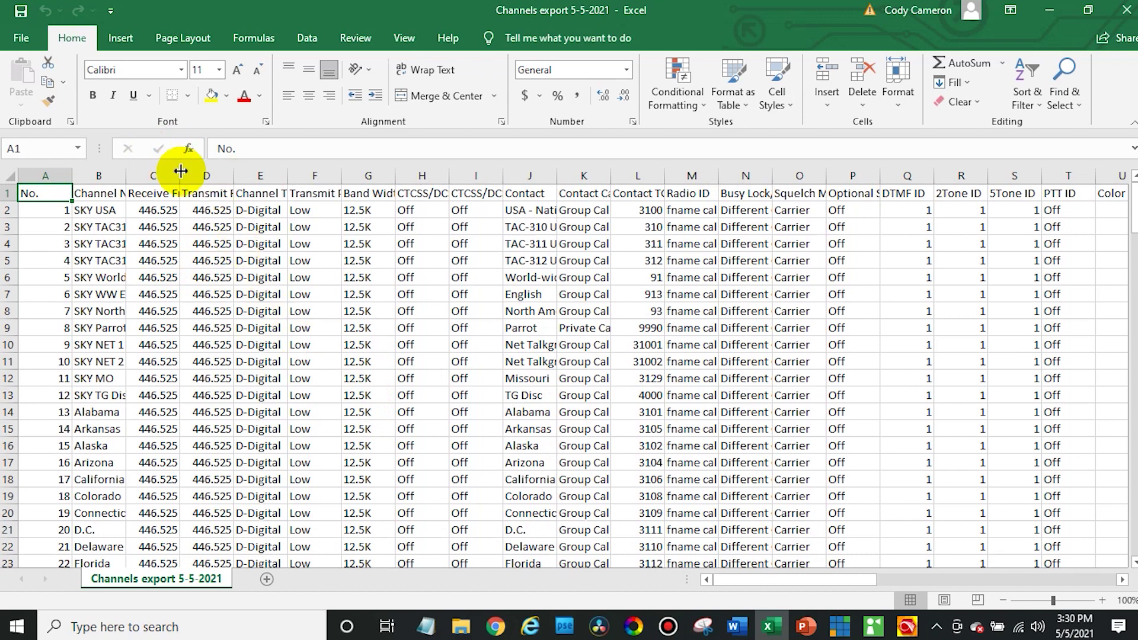
left_click_drag(181, 172, 214, 174)
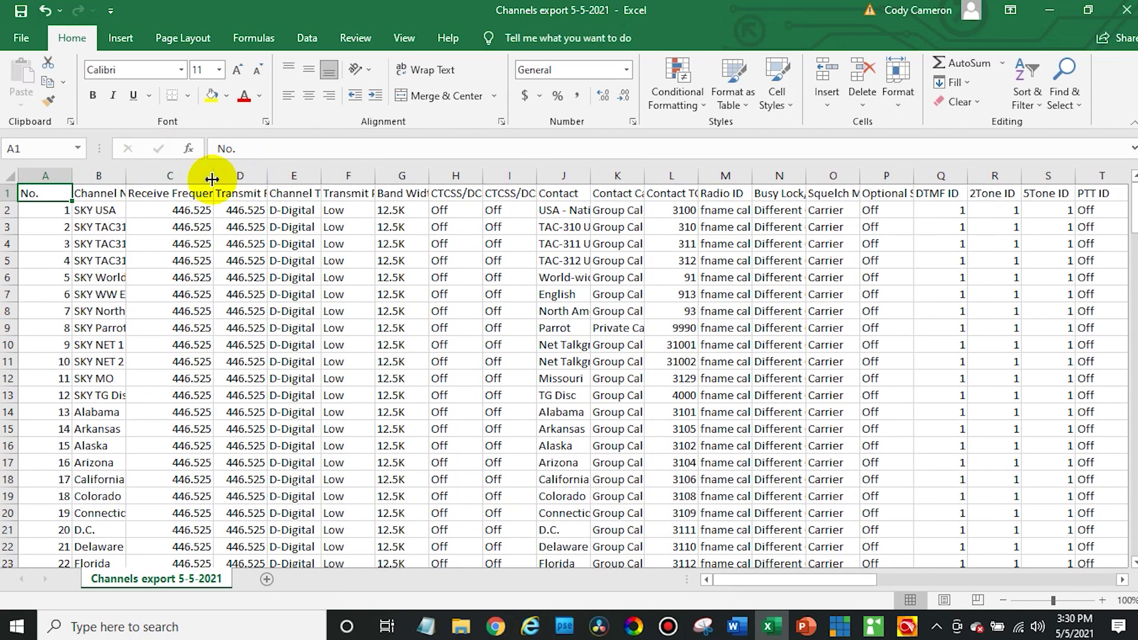
left_click_drag(211, 179, 242, 173)
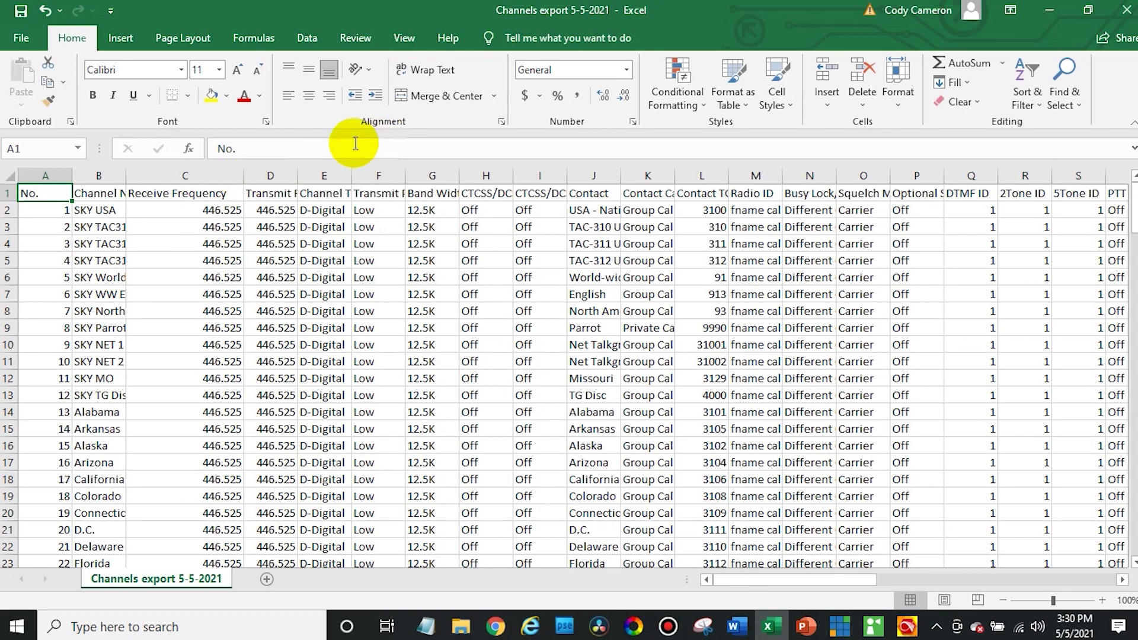
double_click(297, 179)
double_click(516, 172)
double_click(808, 175)
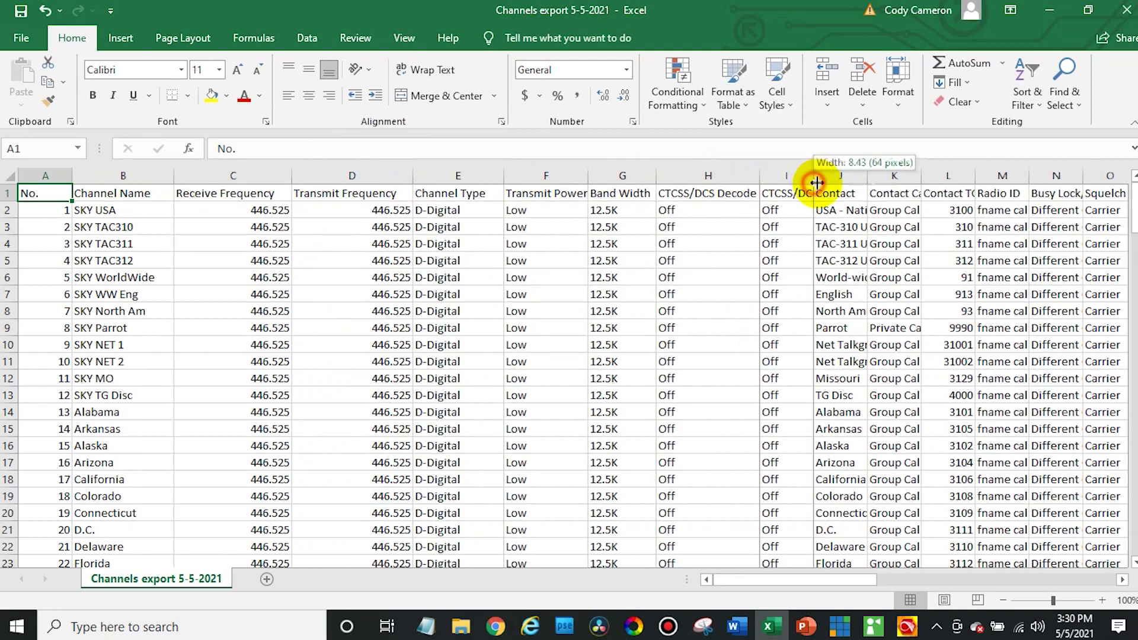
left_click_drag(794, 579, 894, 574)
double_click(158, 175)
double_click(595, 173)
double_click(649, 175)
double_click(864, 175)
Autofit the columns further right, AM through AV, to their contents
scroll(728, 355, "right", 5)
double_click(729, 173)
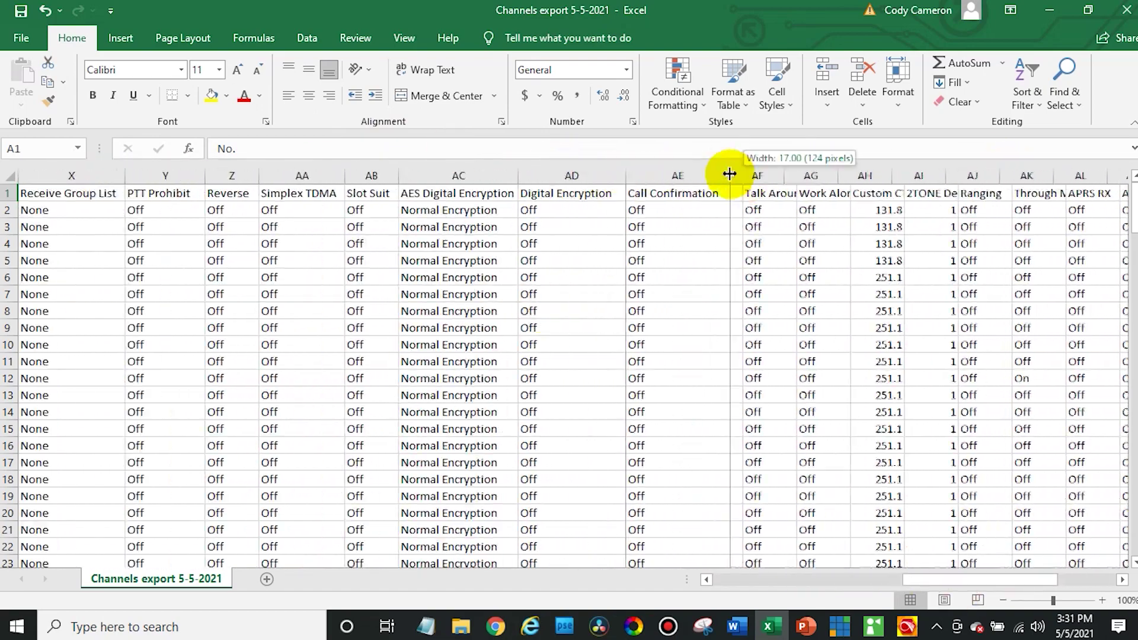
double_click(1023, 173)
scroll(889, 355, "right", 3)
scroll(719, 356, "right", 5)
double_click(719, 175)
double_click(1117, 175)
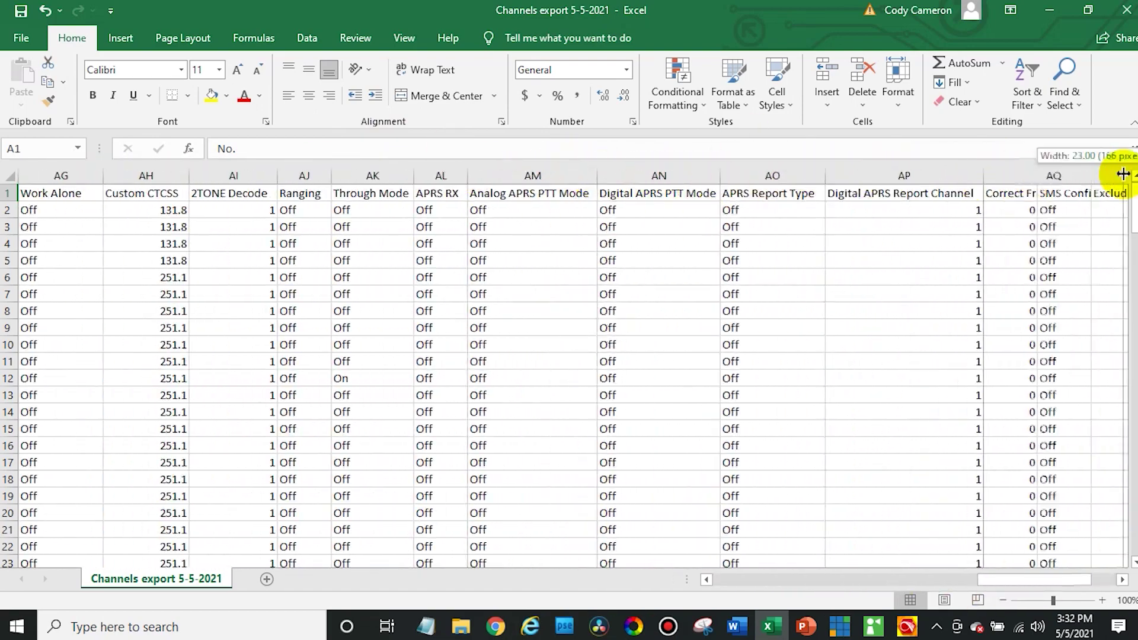
scroll(888, 356, "right", 3)
double_click(1117, 175)
scroll(889, 355, "right", 2)
double_click(1132, 179)
scroll(889, 356, "right", 1)
double_click(1055, 175)
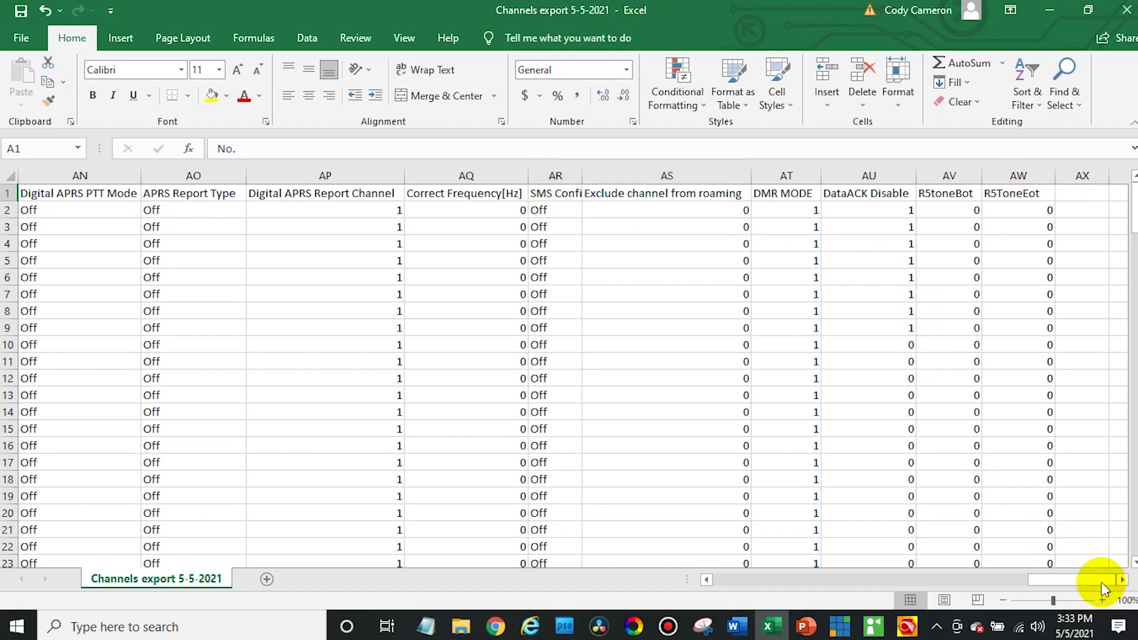
Widen columns L, N and O to fit Contact TG/DMR ID, Busy Lock/TX Permit and Squelch Mode
left_click_drag(1097, 584, 831, 579)
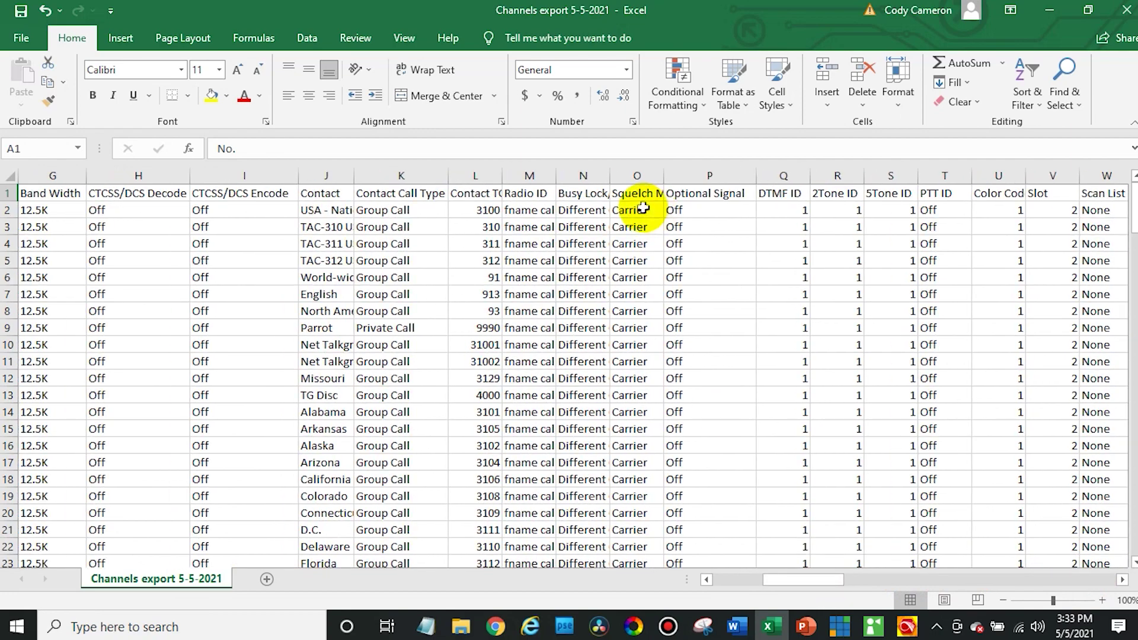
left_click_drag(504, 172, 553, 174)
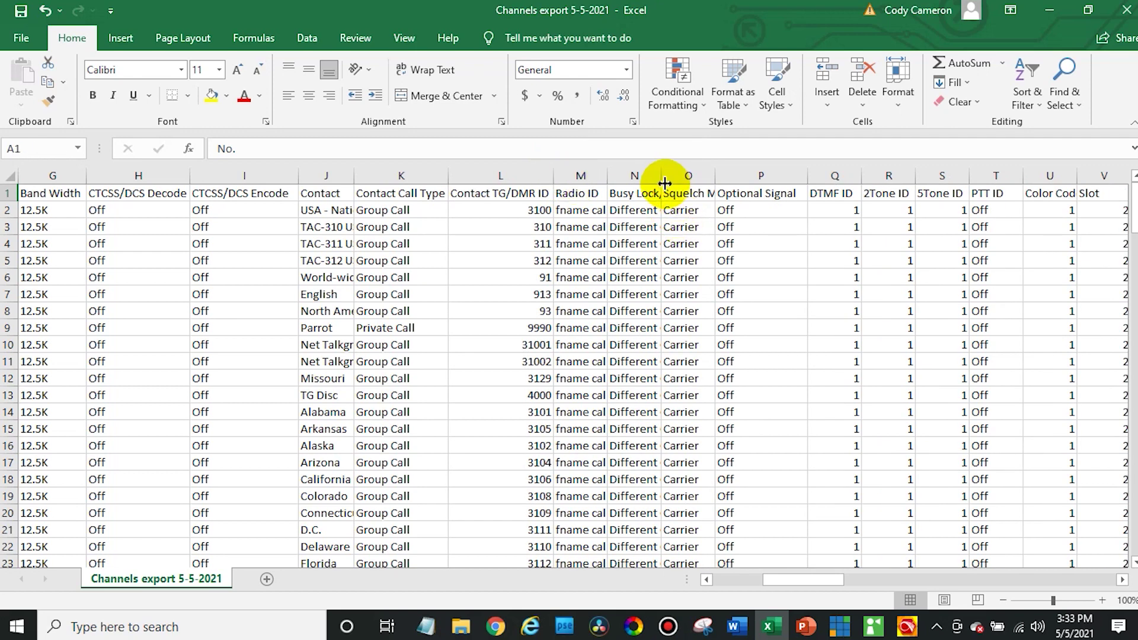
left_click_drag(660, 176, 728, 179)
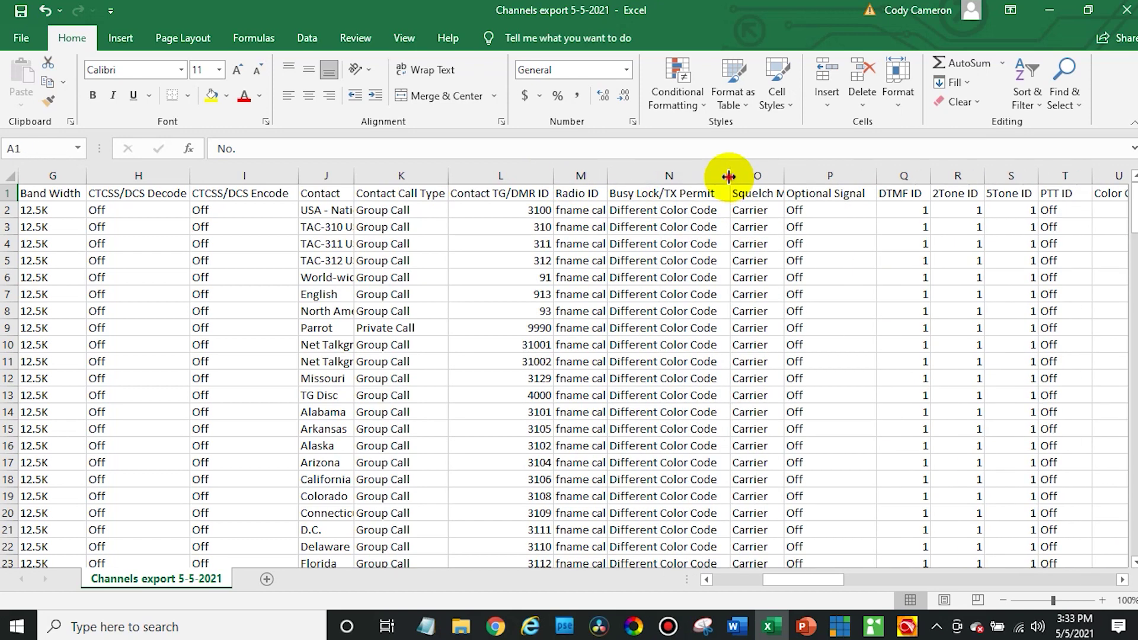
double_click(729, 176)
left_click_drag(774, 176, 809, 176)
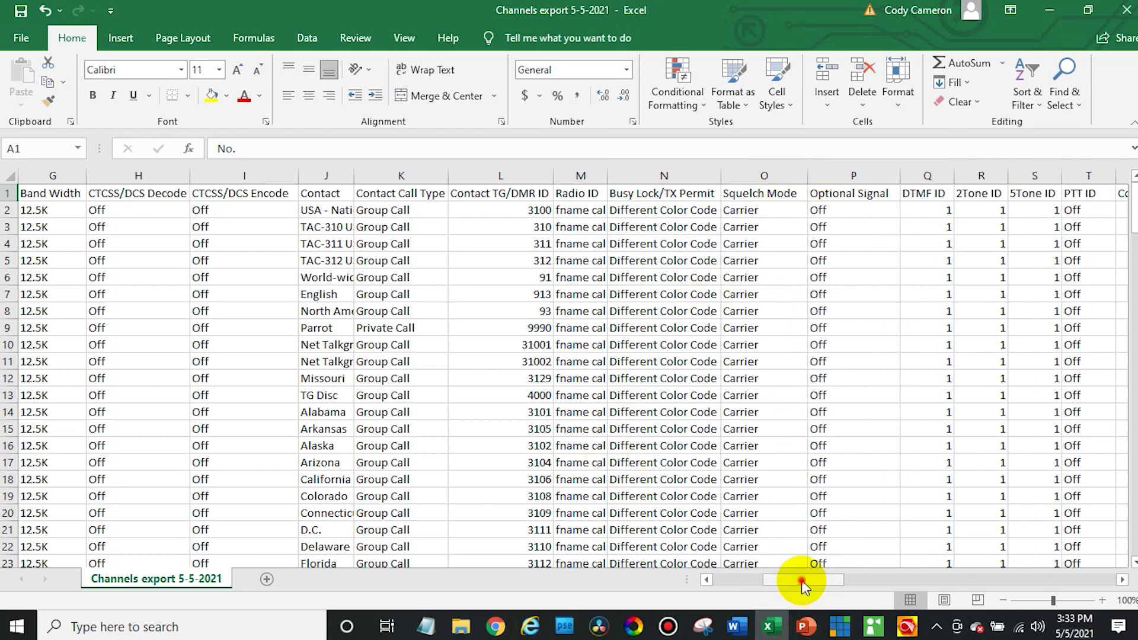
left_click_drag(801, 580, 696, 579)
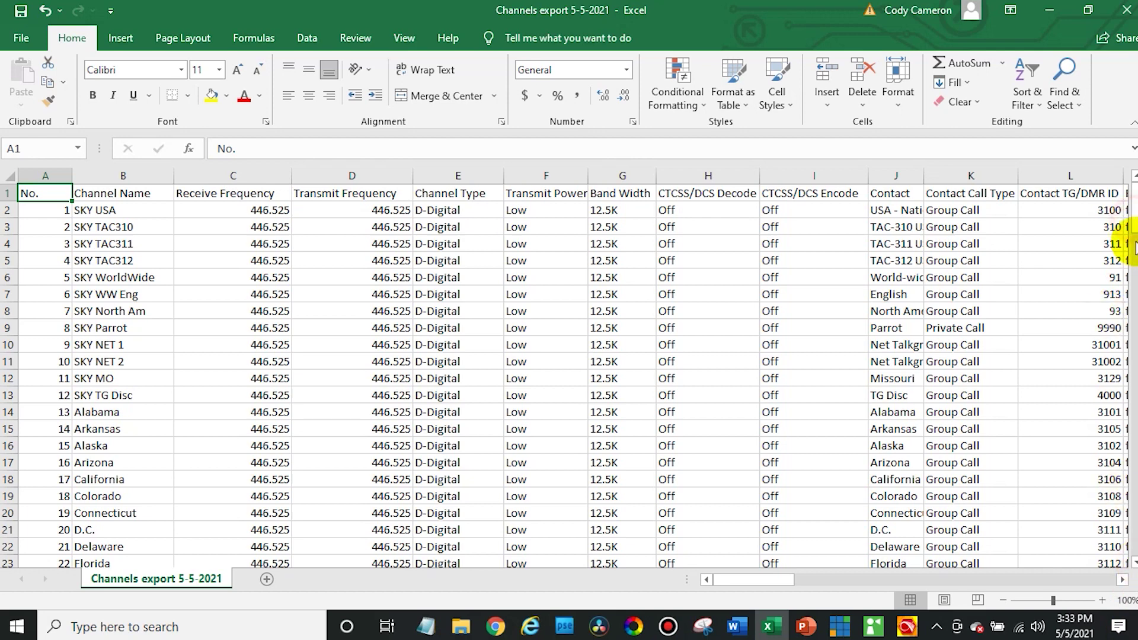
Scroll across and down the sheet to review the SKY, NOAA and country channels
left_click(745, 580)
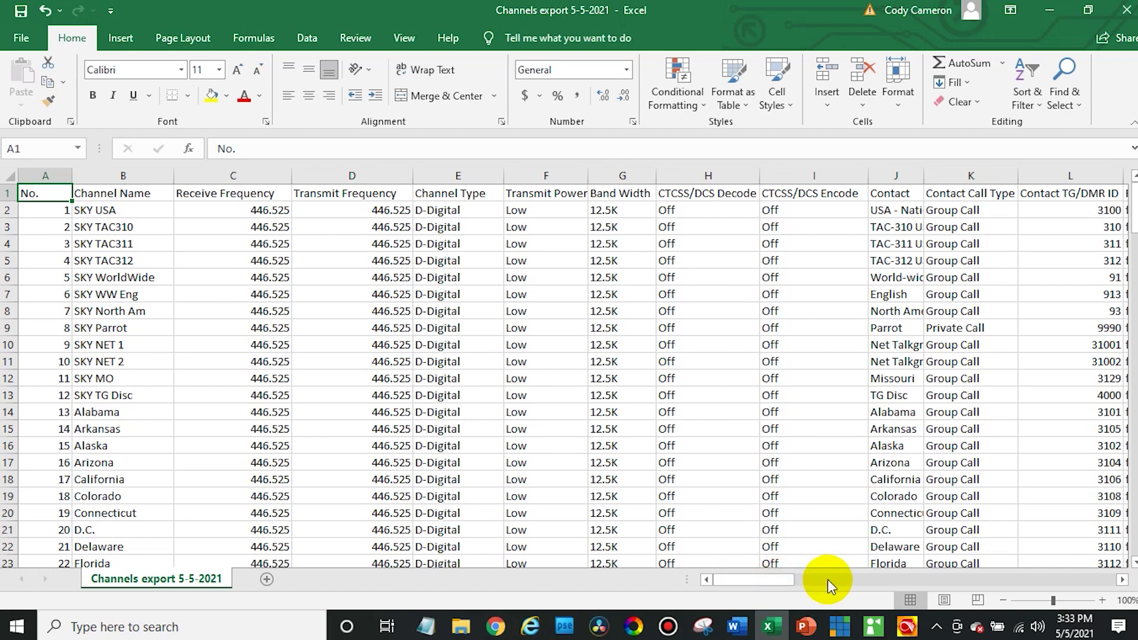
mouse_move(749, 580)
left_mouse_down()
mouse_move(857, 580)
mouse_move(747, 580)
left_mouse_up()
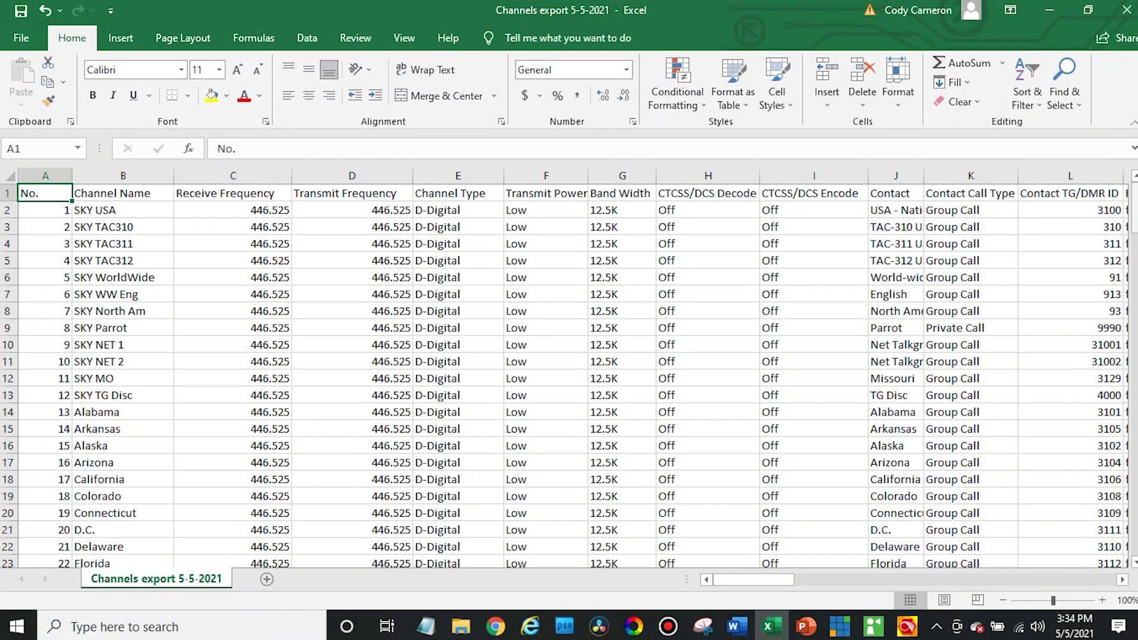
left_click_drag(1133, 211, 1131, 363)
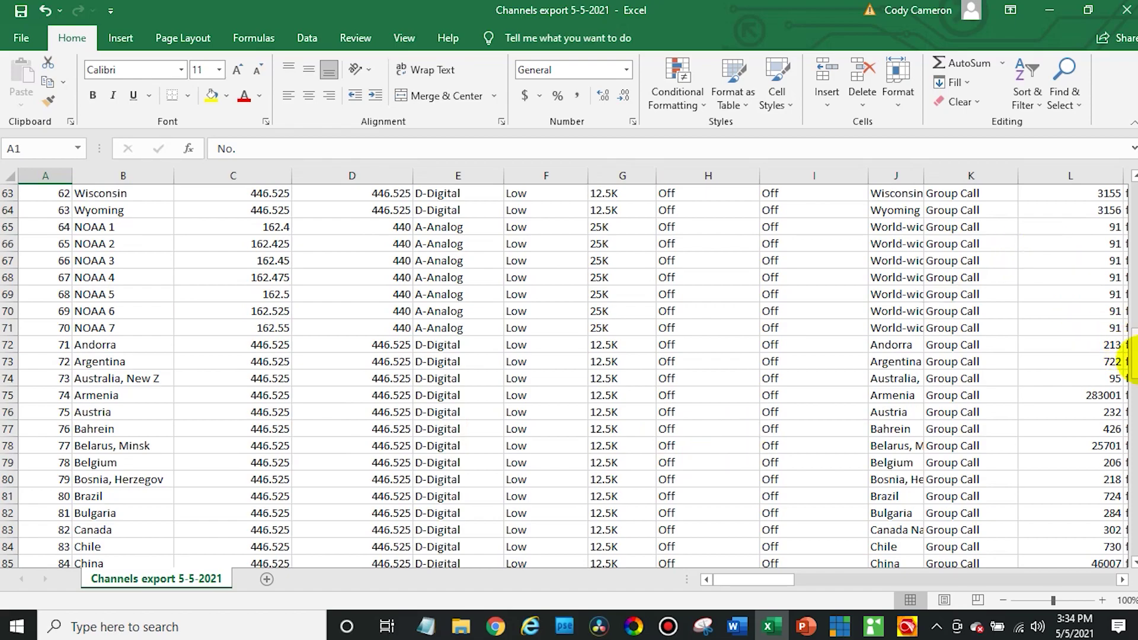
left_click_drag(1130, 361, 1130, 536)
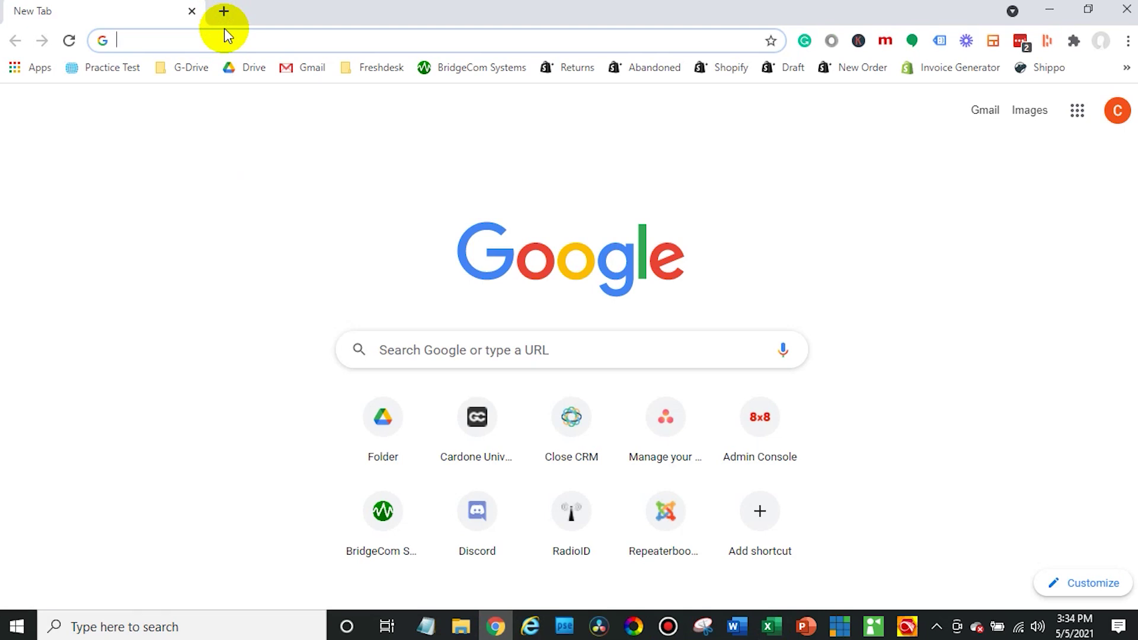
Go to the repeaterbook.com home page
type("repeaterbook.com")
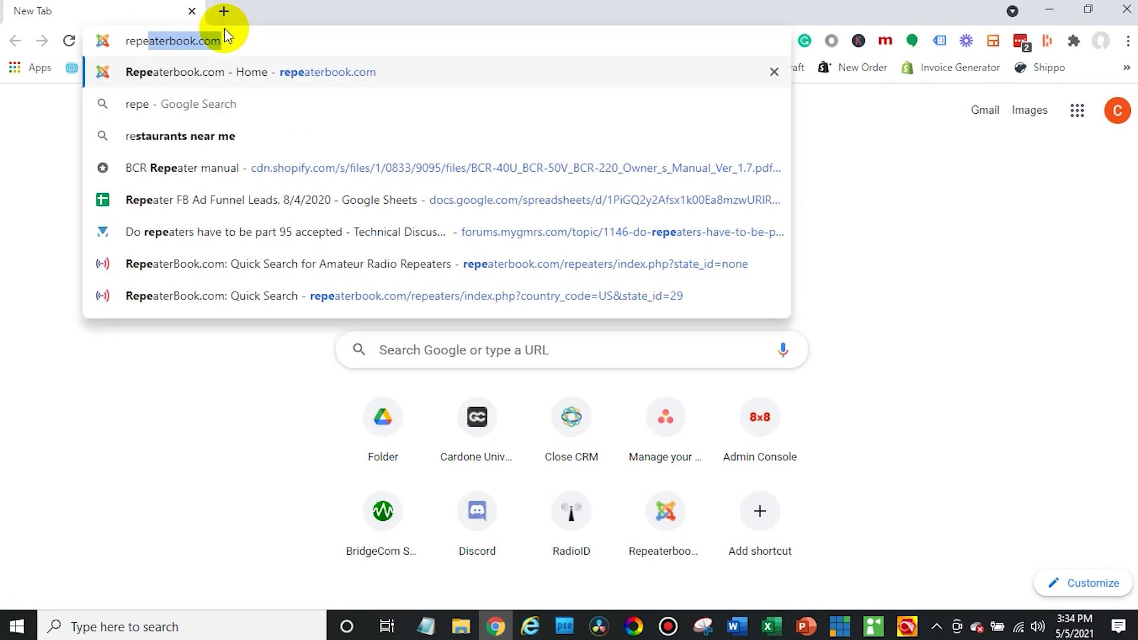
key("Return")
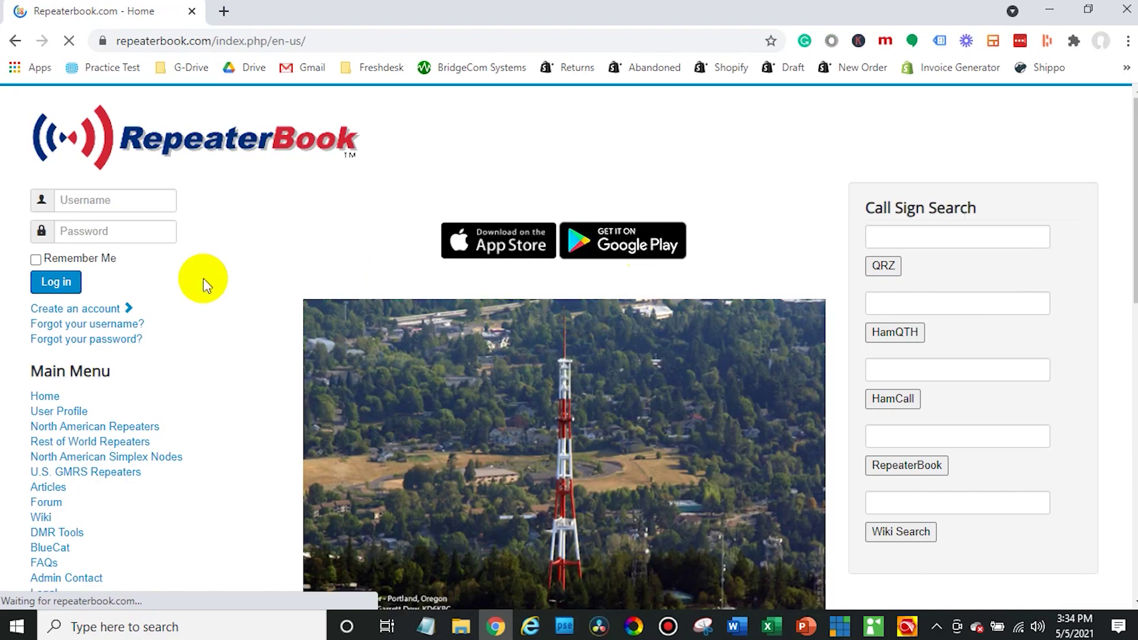
scroll(237, 382, "down", 7)
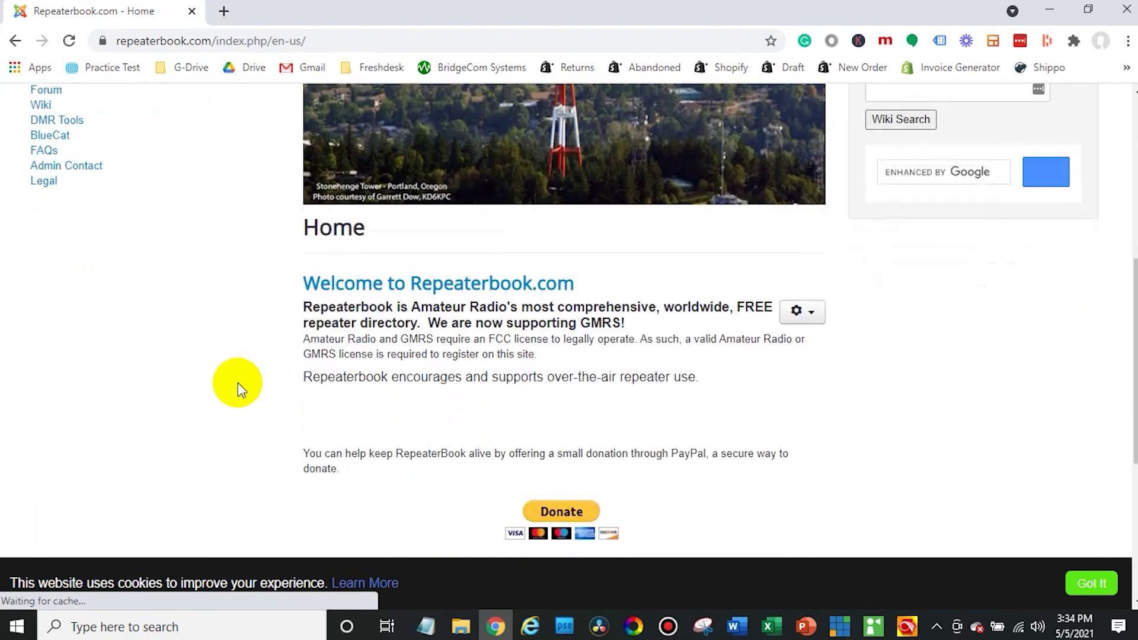
scroll(237, 382, "up", 7)
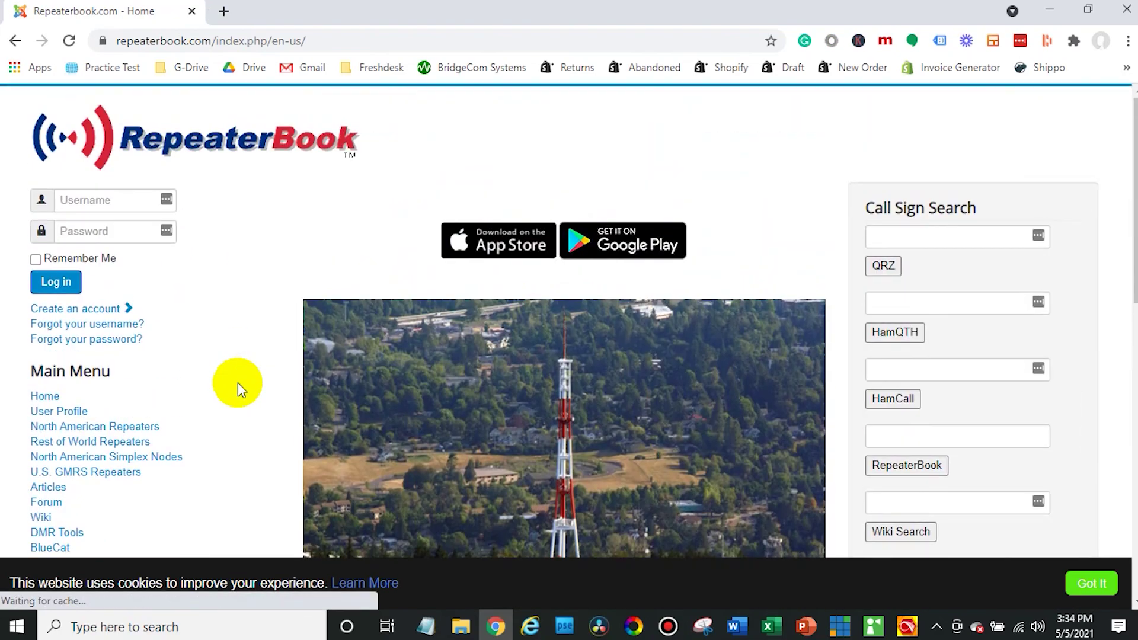
scroll(237, 382, "down", 9)
scroll(237, 382, "up", 5)
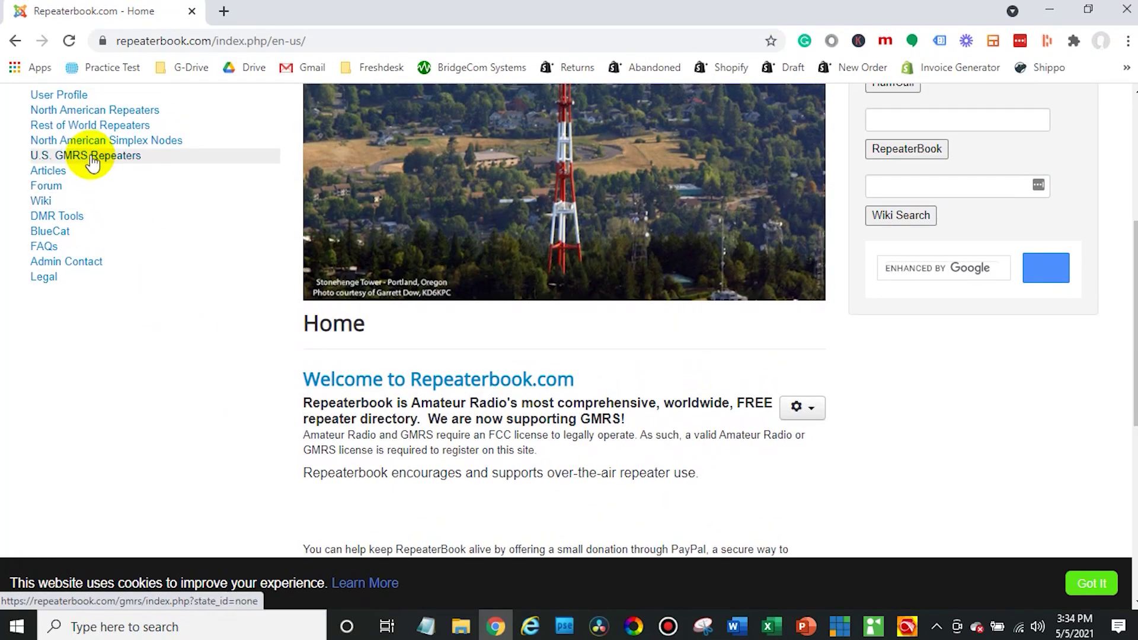
Open North American Repeaters, choose Missouri, and list only its DMR repeaters
left_click(93, 113)
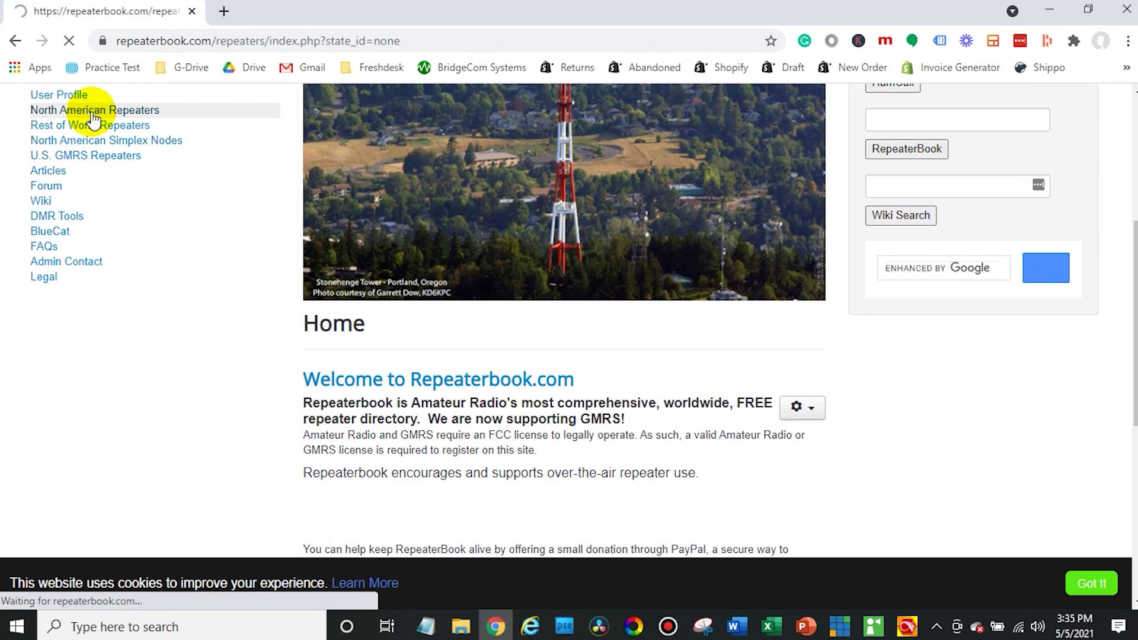
scroll(339, 356, "down", 10)
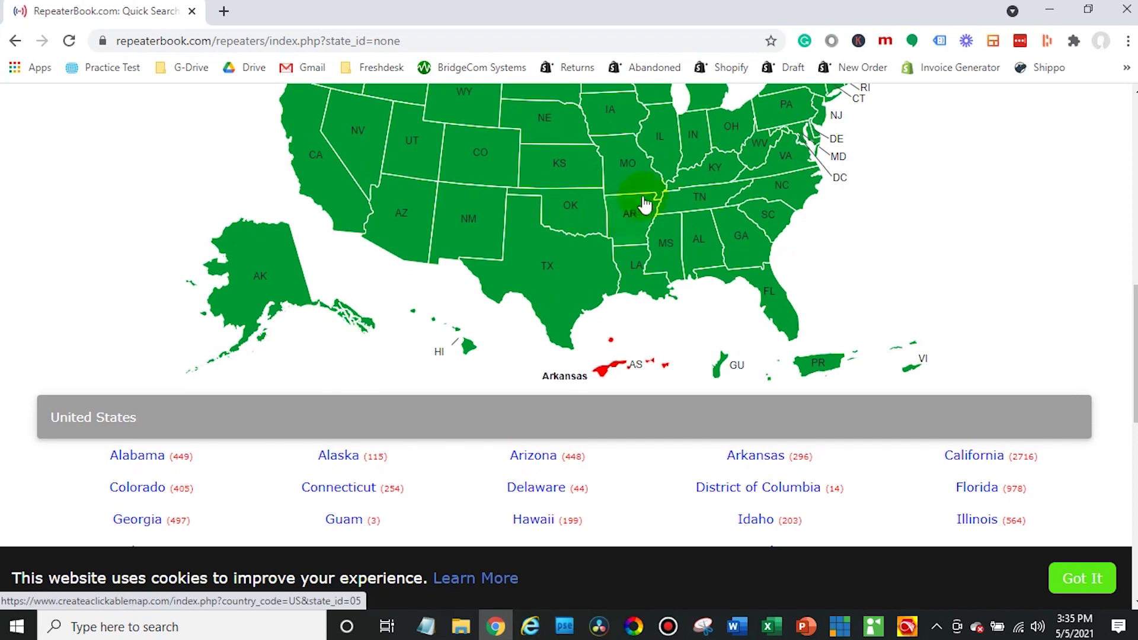
left_click(633, 173)
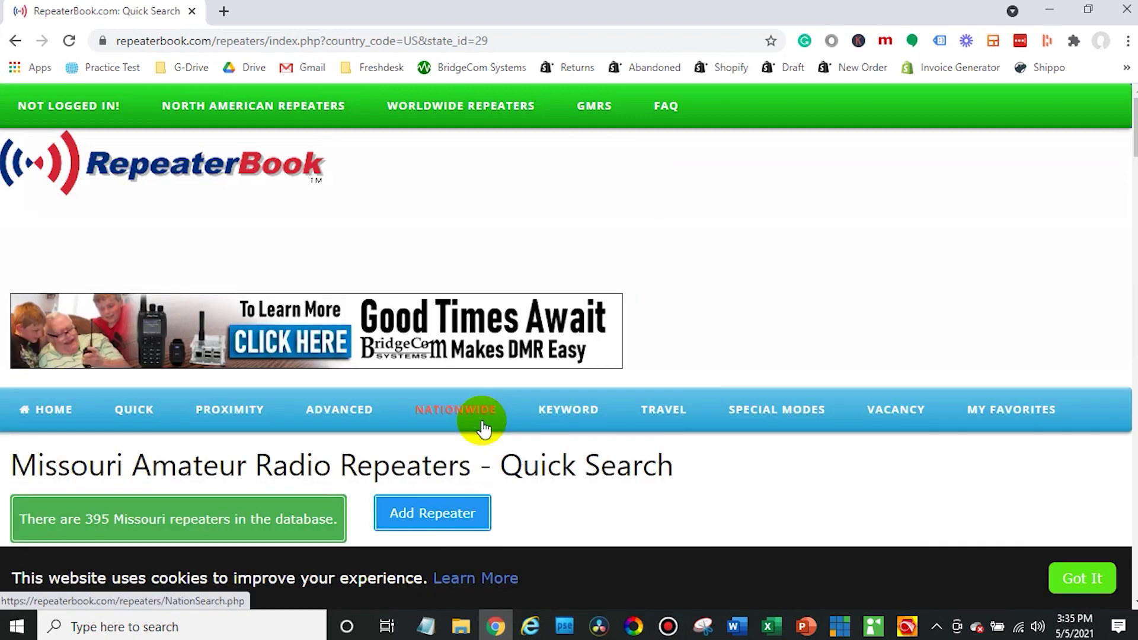
scroll(483, 424, "down", 6)
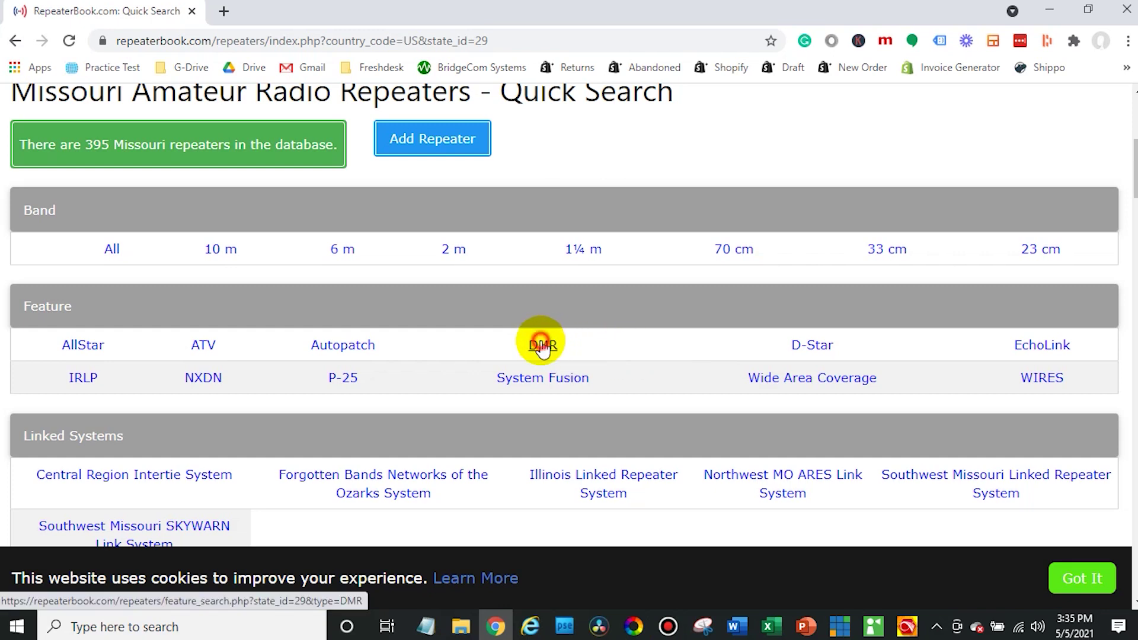
left_click(541, 346)
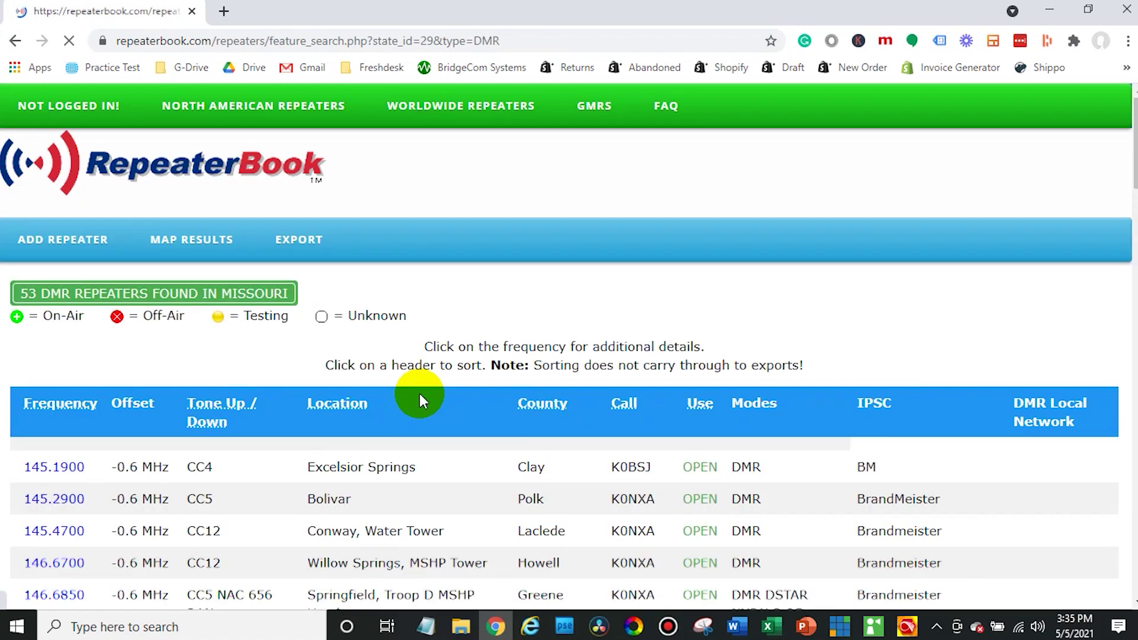
Search the Missouri DMR list for 'kci' and open the 444.4625 KCI Airport repeater
scroll(420, 394, "down", 2)
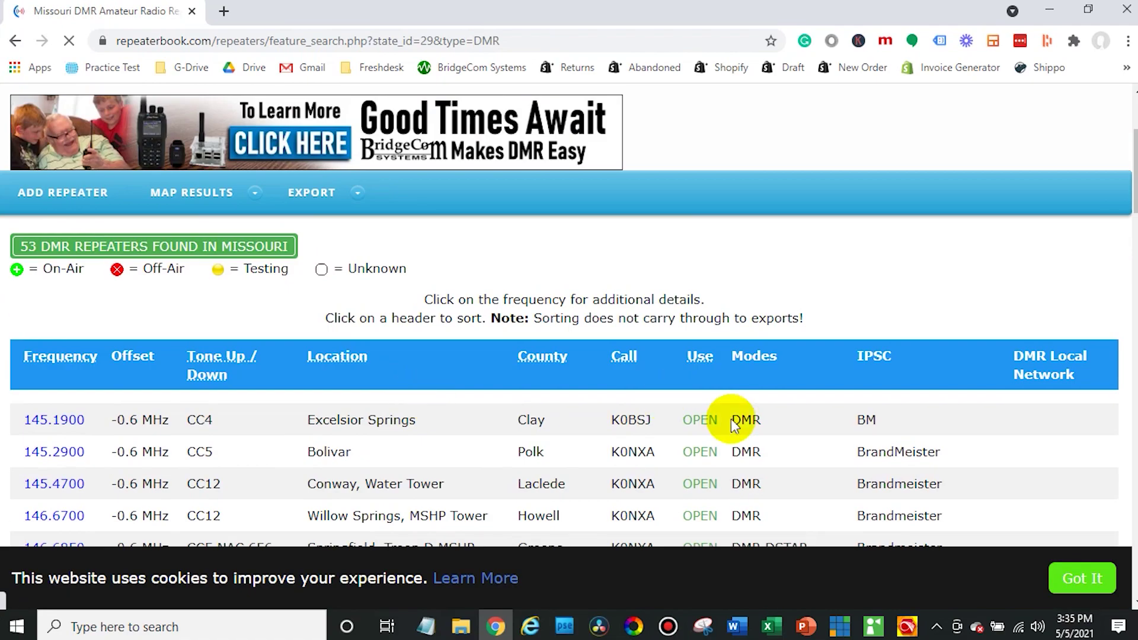
scroll(498, 406, "down", 2)
scroll(499, 407, "down", 1)
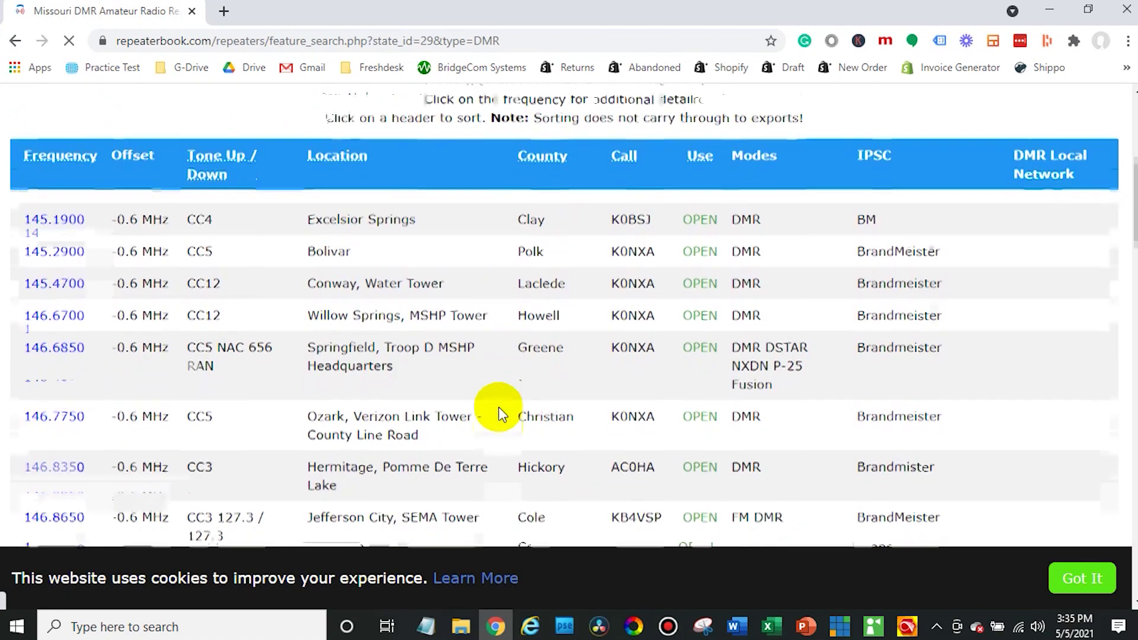
key("ctrl+f")
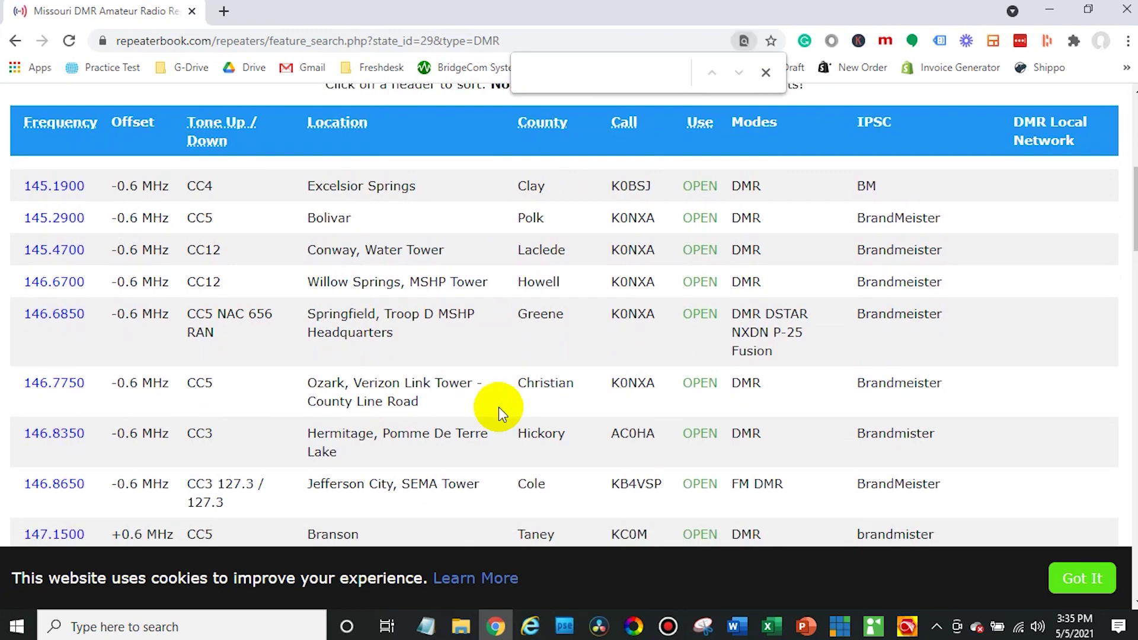
type("kci")
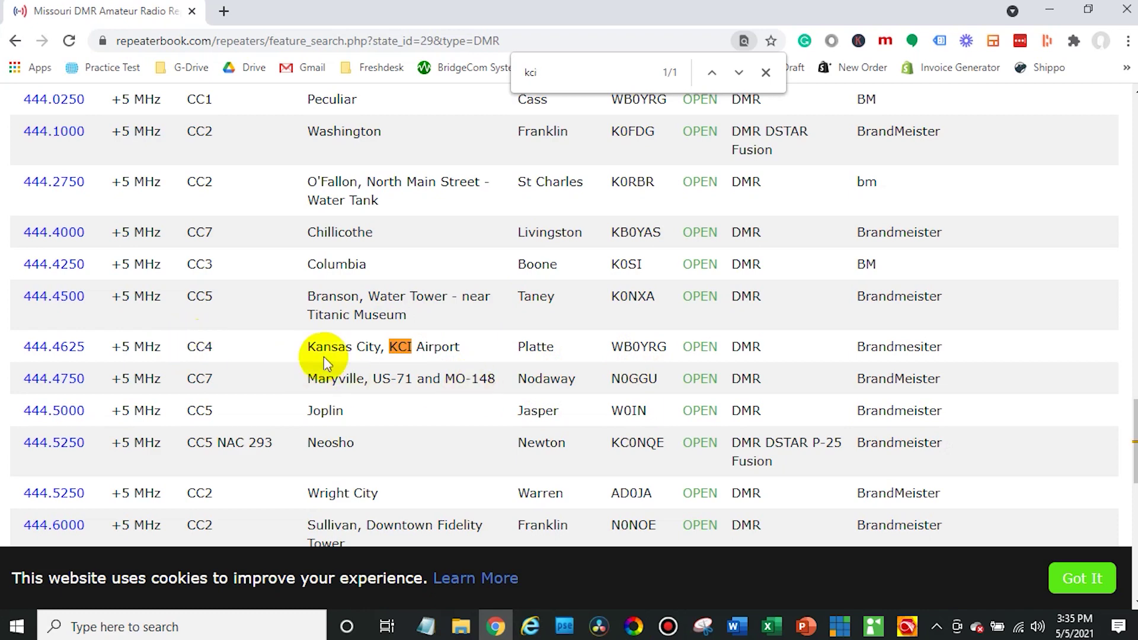
left_click(54, 349)
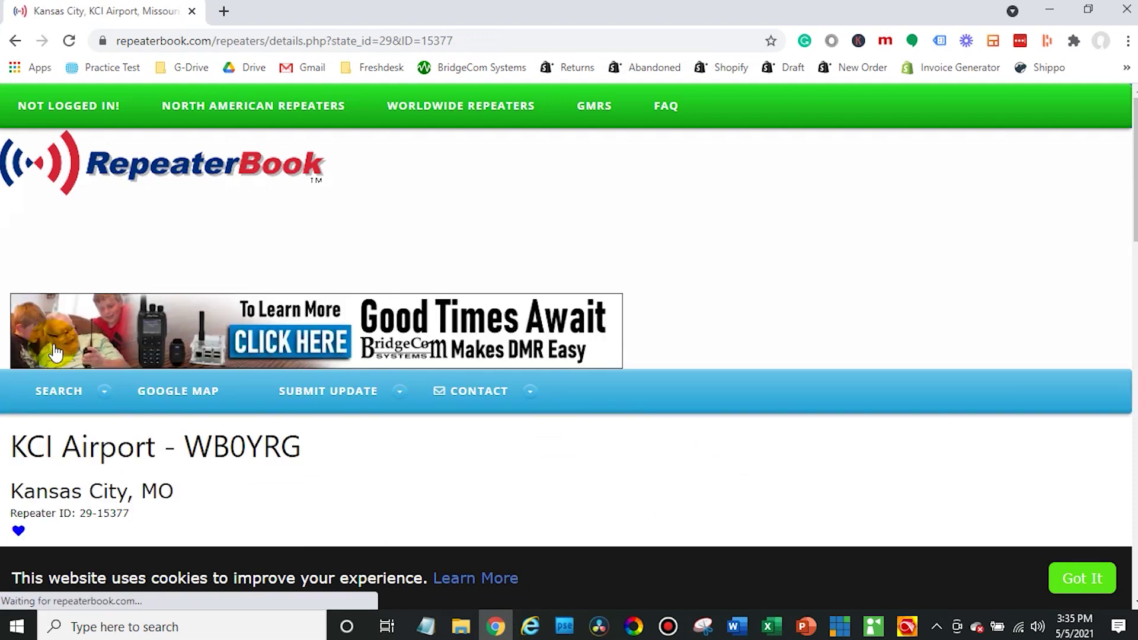
Find and highlight the repeater's 444.46250 downlink frequency
scroll(332, 511, "down", 5)
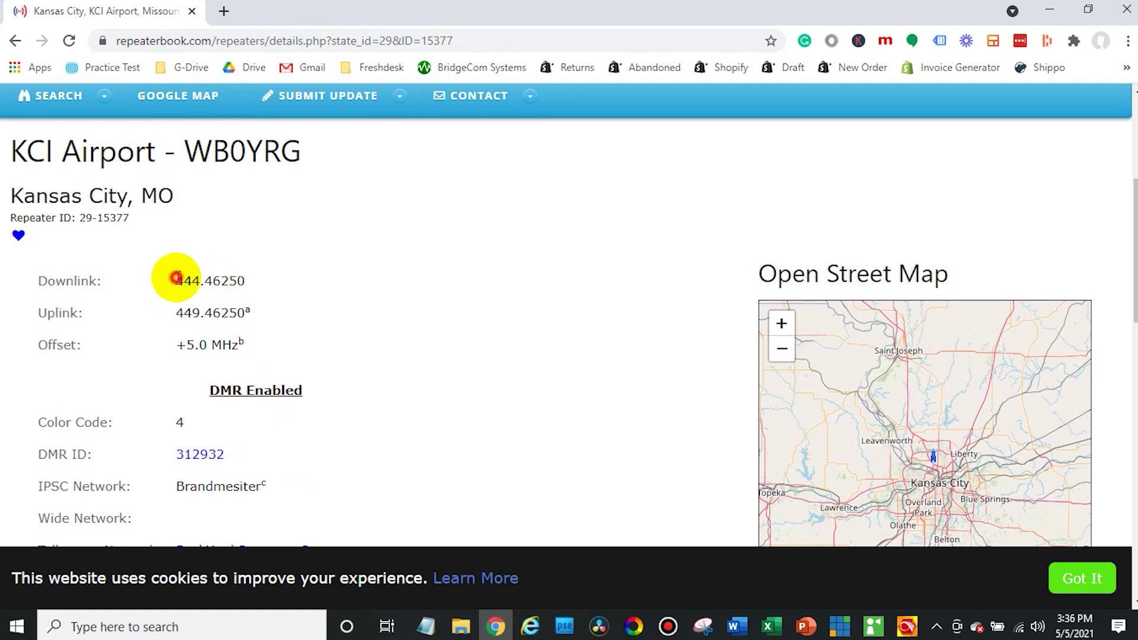
left_click_drag(176, 277, 239, 282)
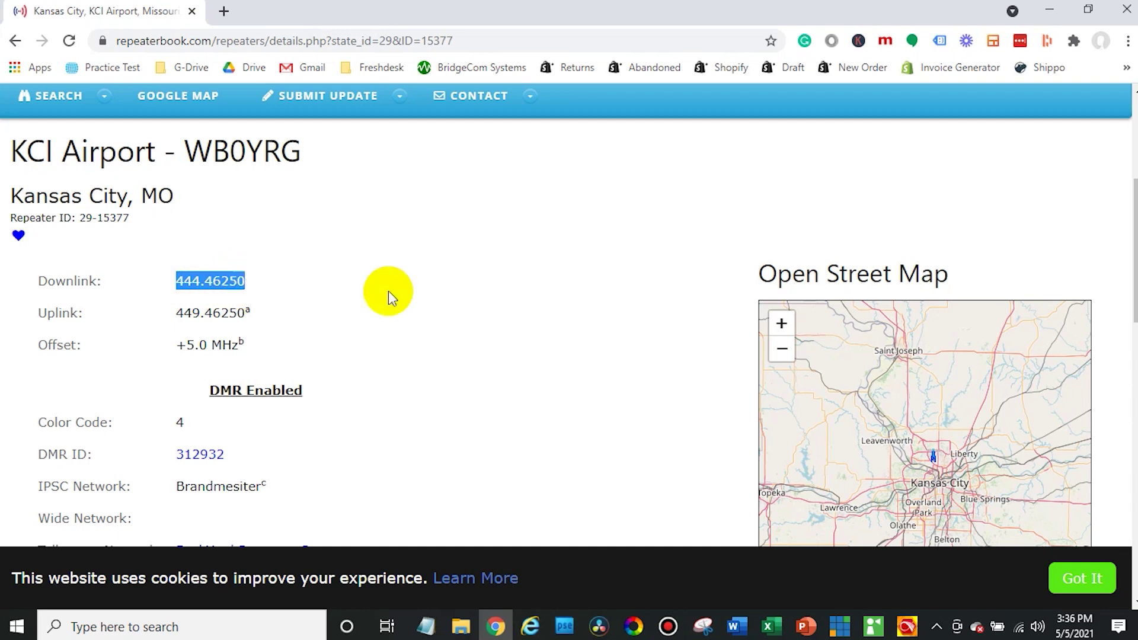
left_click(475, 296)
Enter 444.4625 in C2 and fill it down through the Wyoming row at C64
left_click(769, 625)
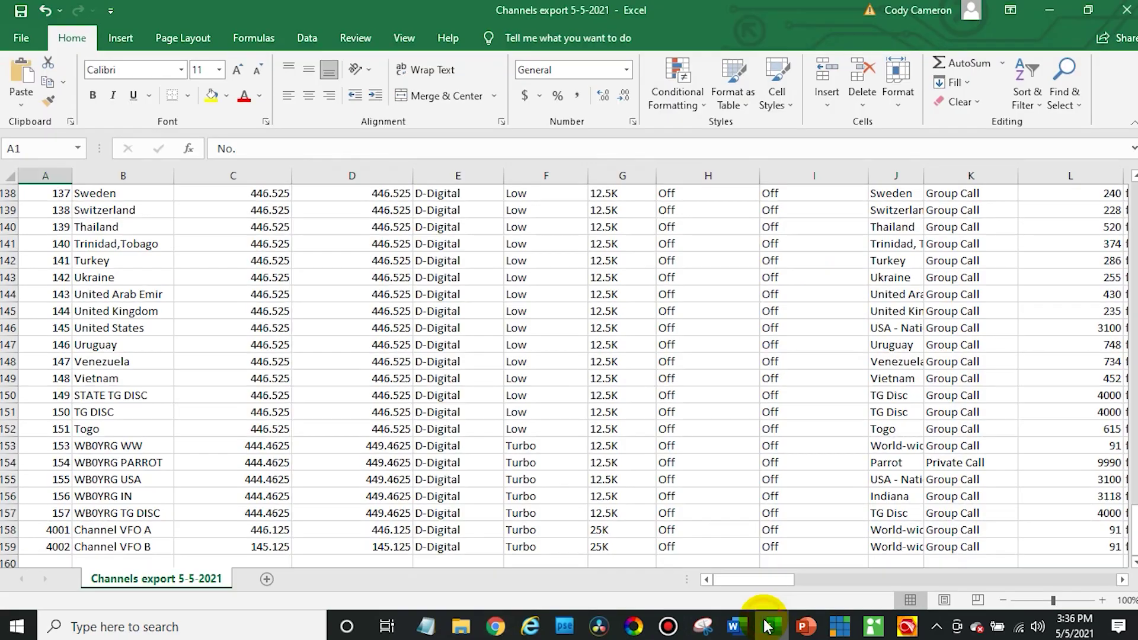
scroll(292, 330, "up", 20)
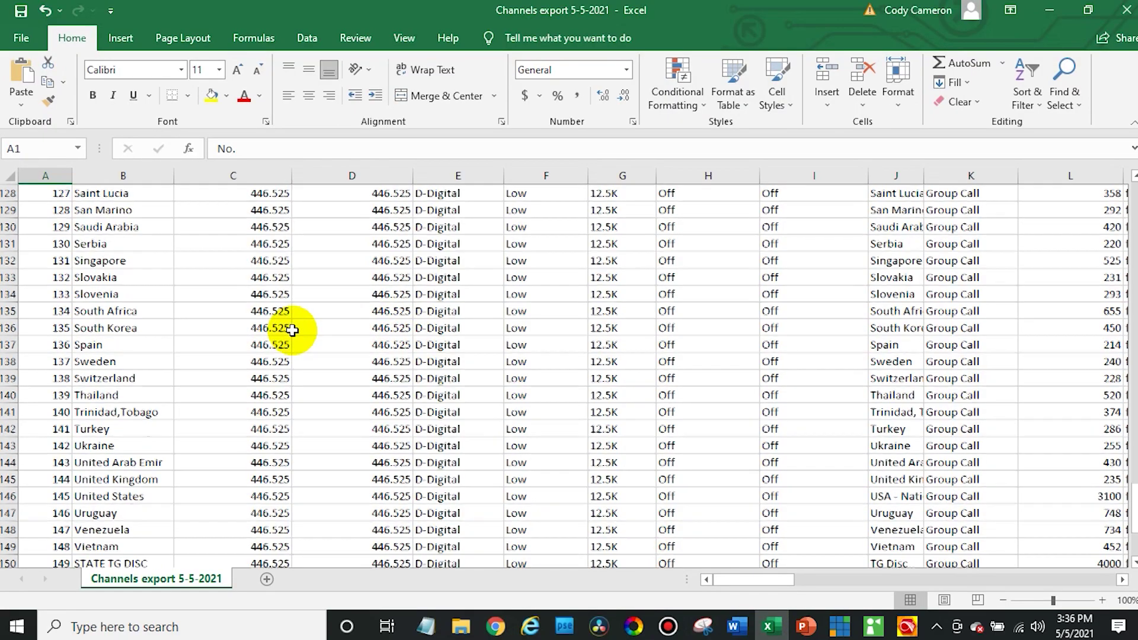
scroll(327, 433, "up", 20)
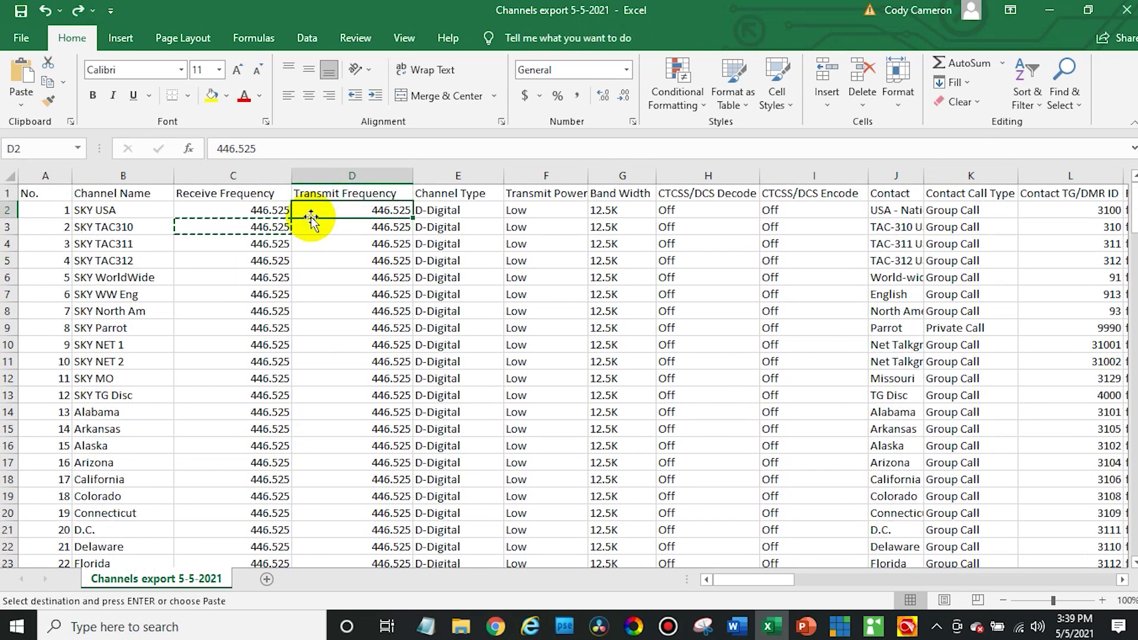
left_click(273, 209)
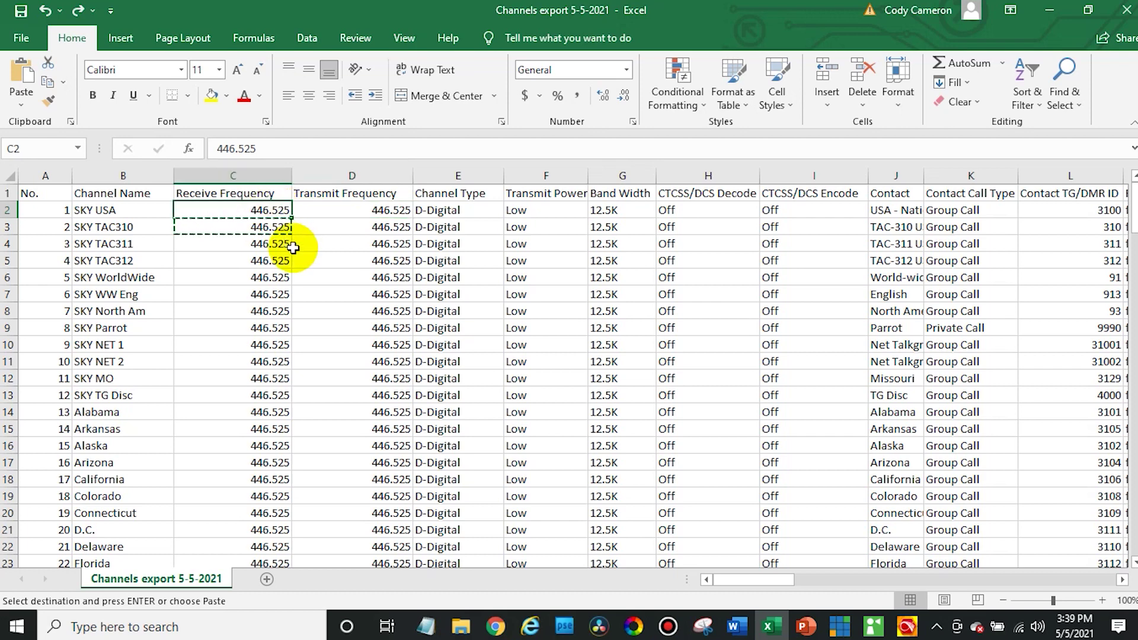
type("44.4")
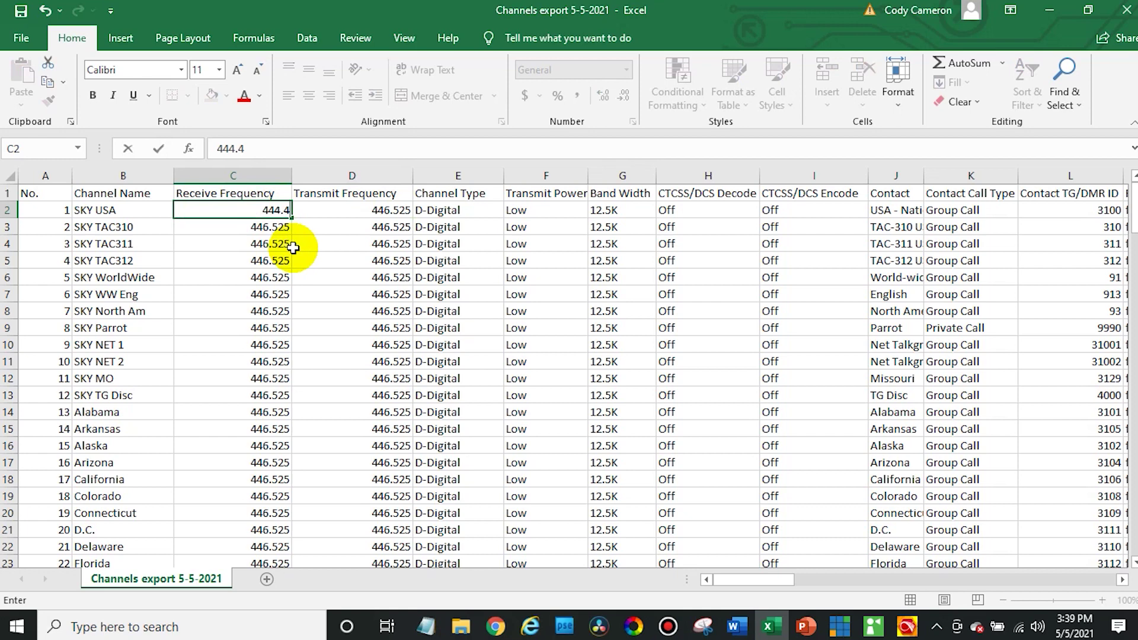
left_click(324, 216)
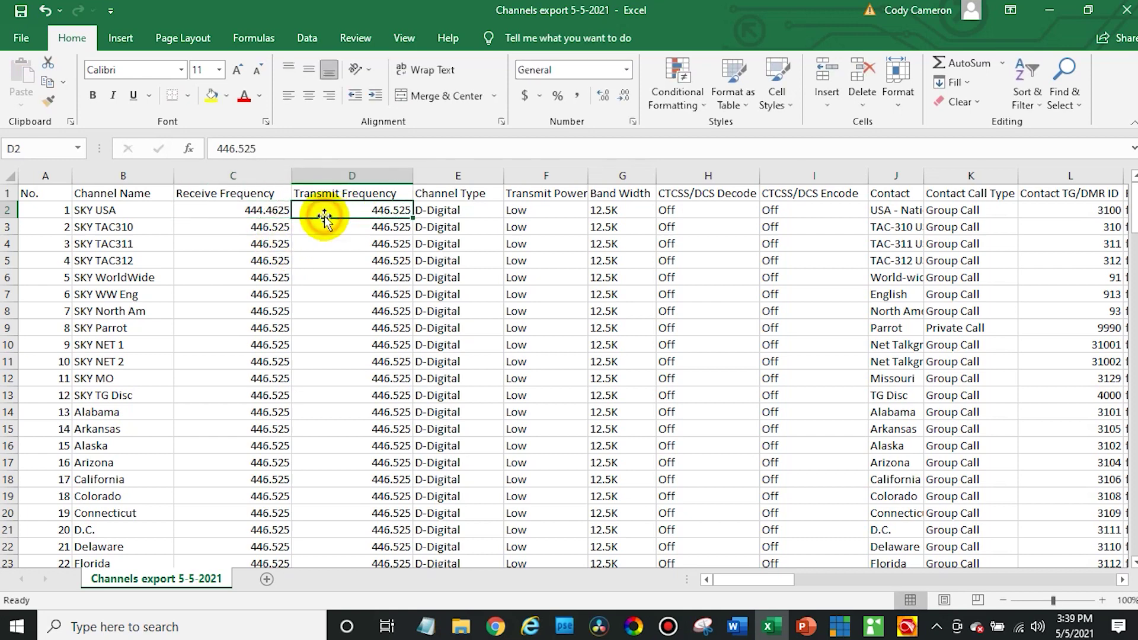
left_click(275, 215)
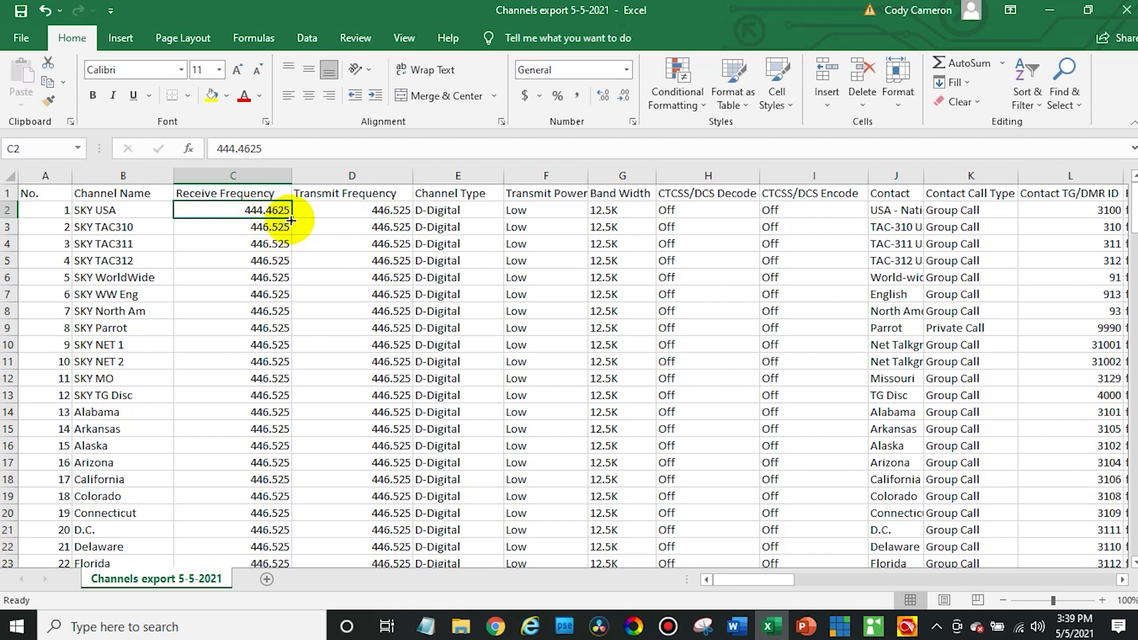
left_click_drag(291, 220, 285, 391)
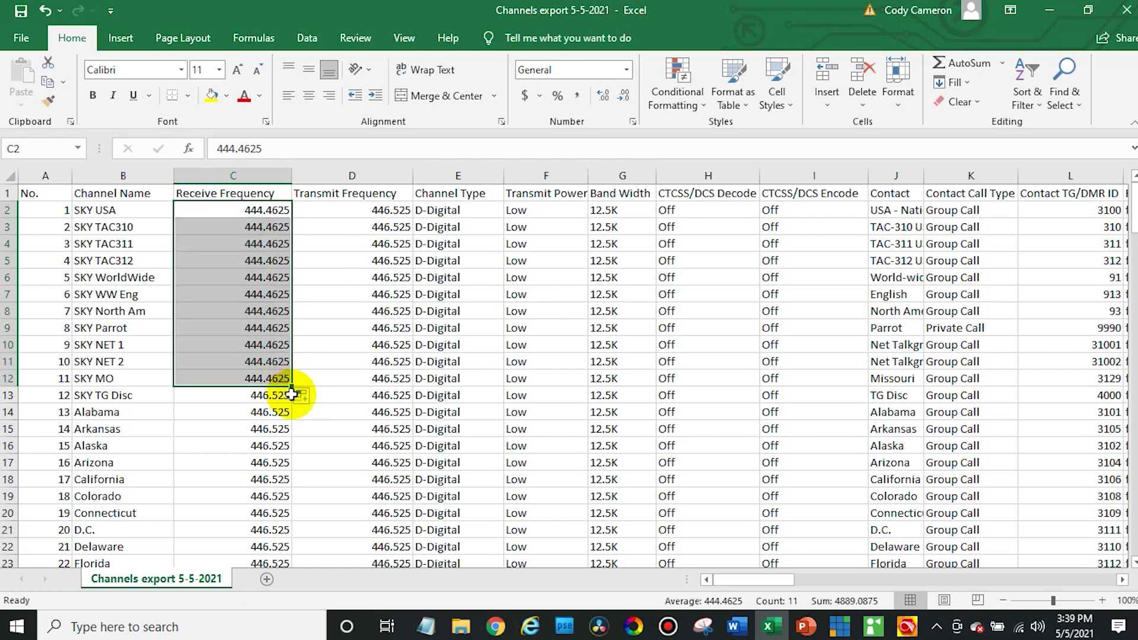
left_click_drag(294, 388, 276, 474)
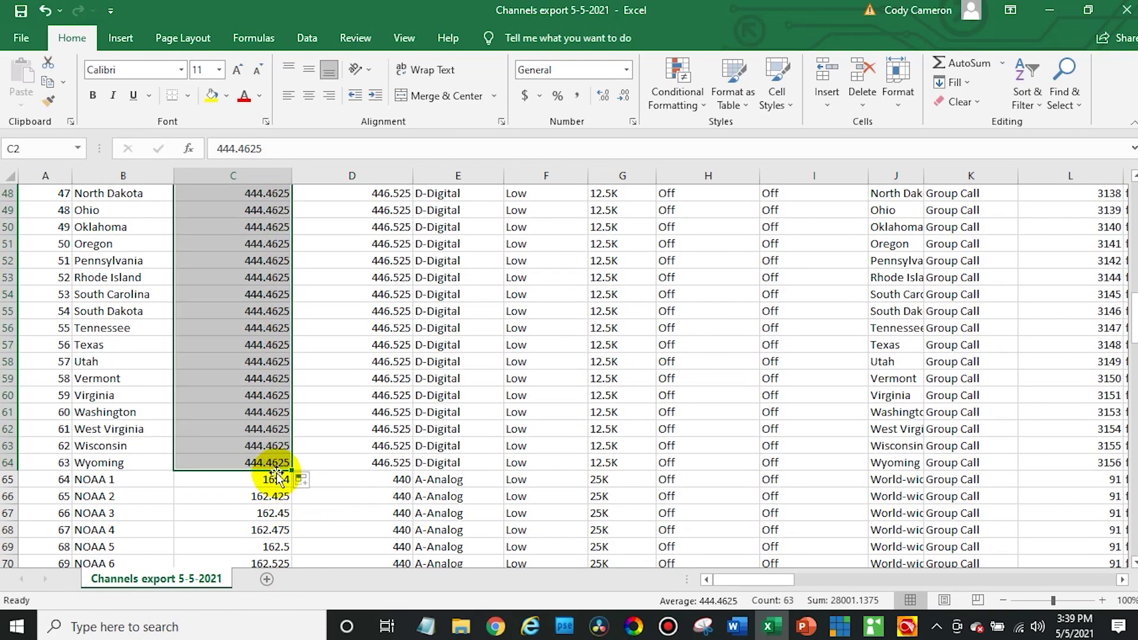
left_click(333, 467)
Enter 444.4625 as Andorra's receive frequency in C72
scroll(336, 470, "down", 1)
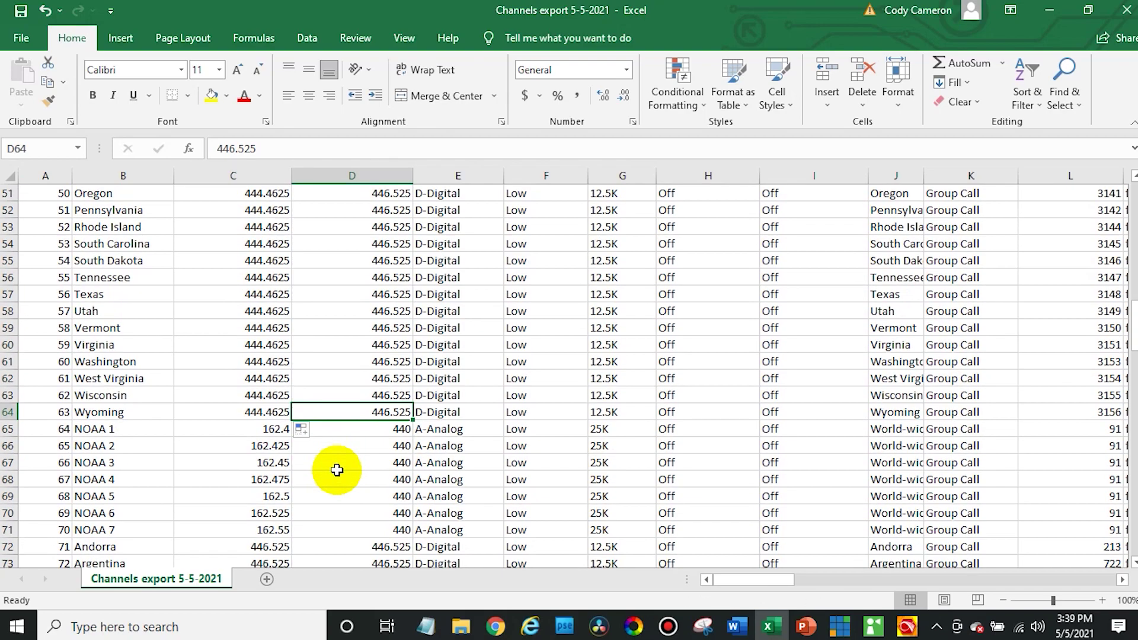
scroll(337, 469, "down", 1)
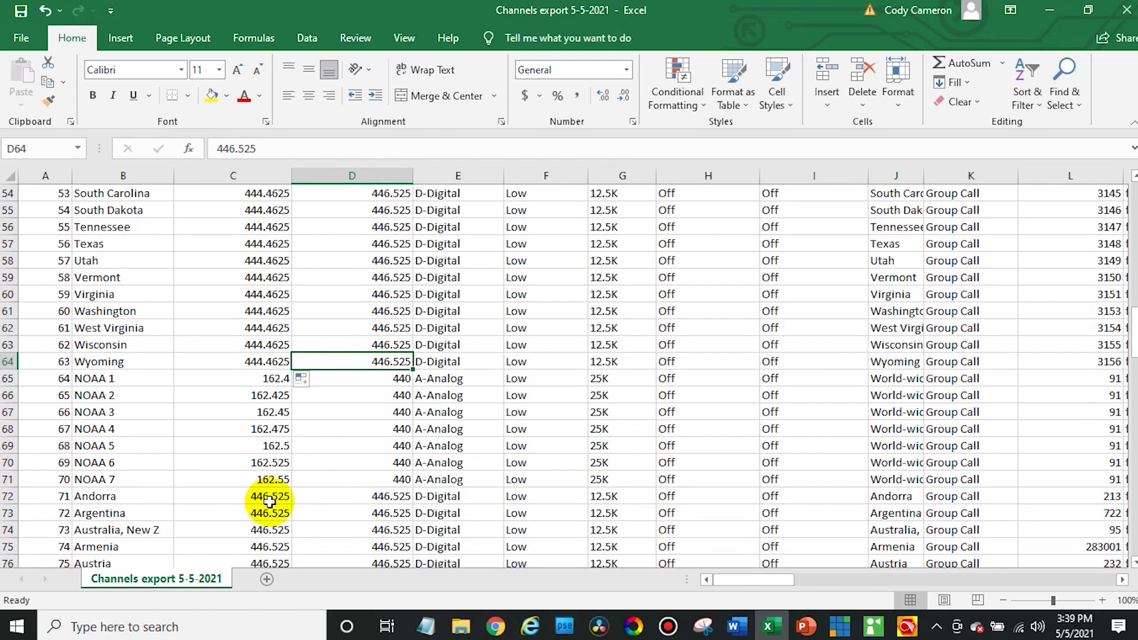
left_click(269, 501)
type("444.46")
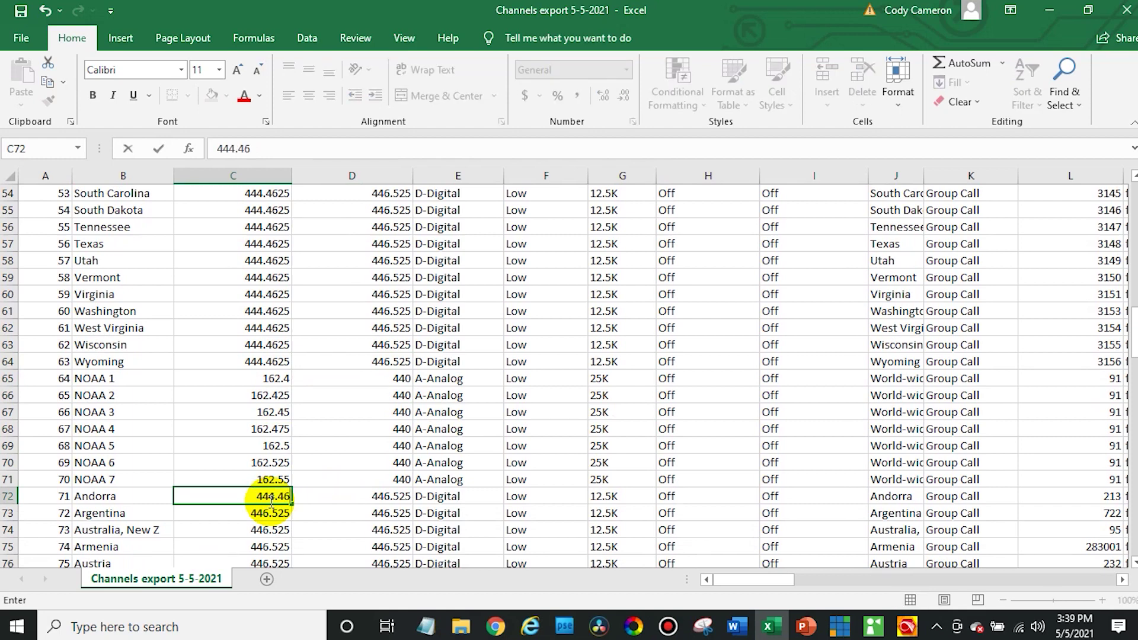
type("25")
left_click(284, 498)
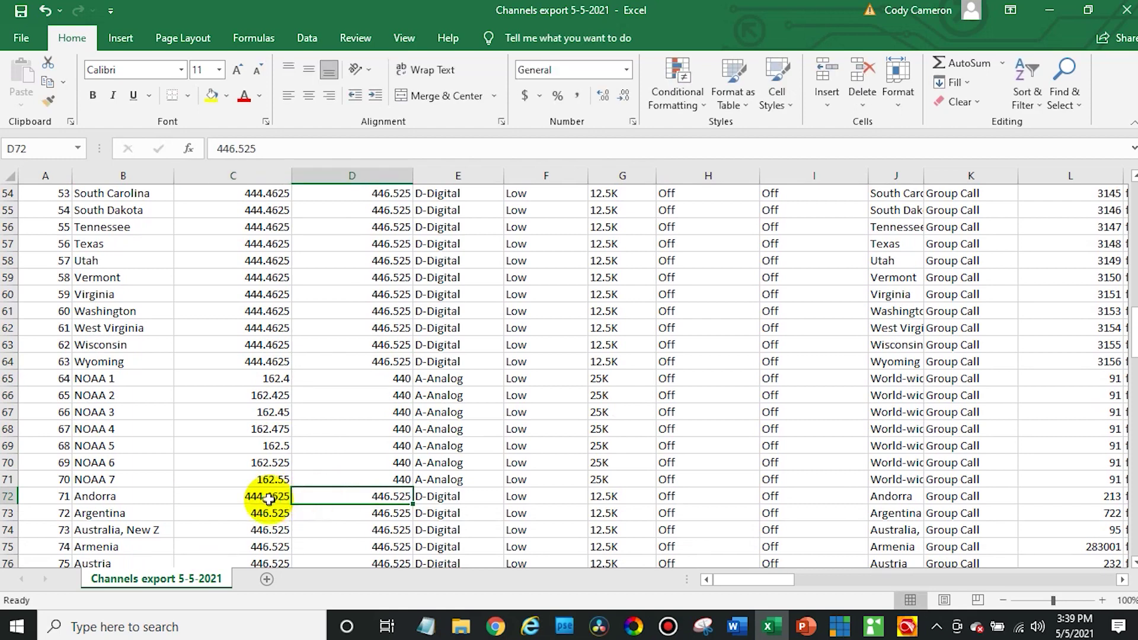
Fill 444.4625 from Andorra's receive cell C72 down through the Togo row C152
left_click_drag(290, 506, 167, 446)
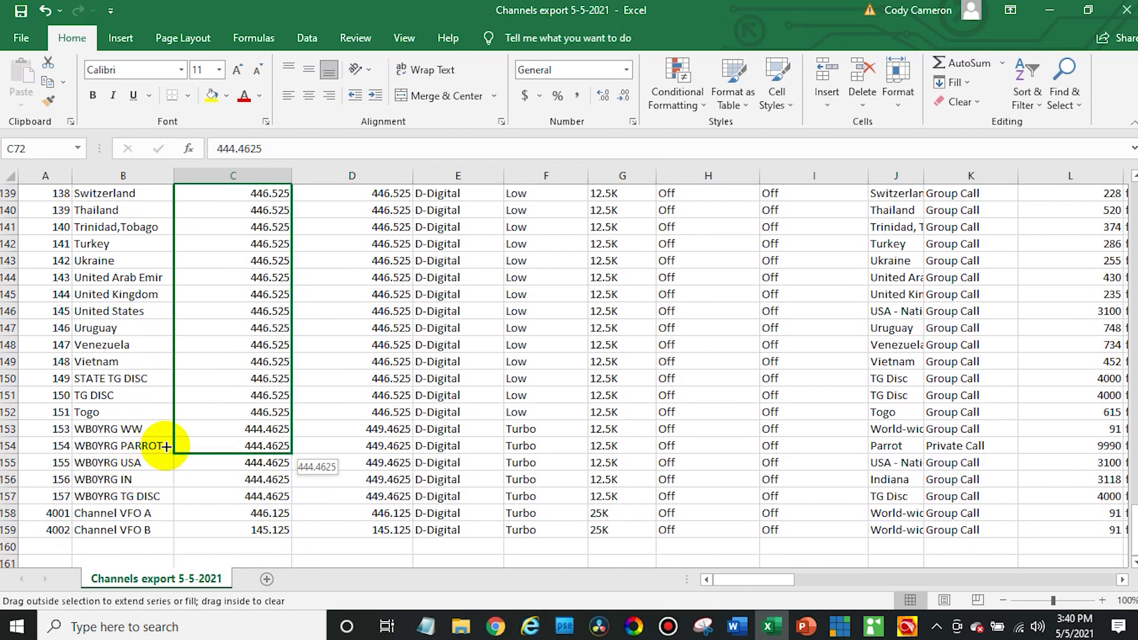
left_click_drag(166, 446, 202, 422)
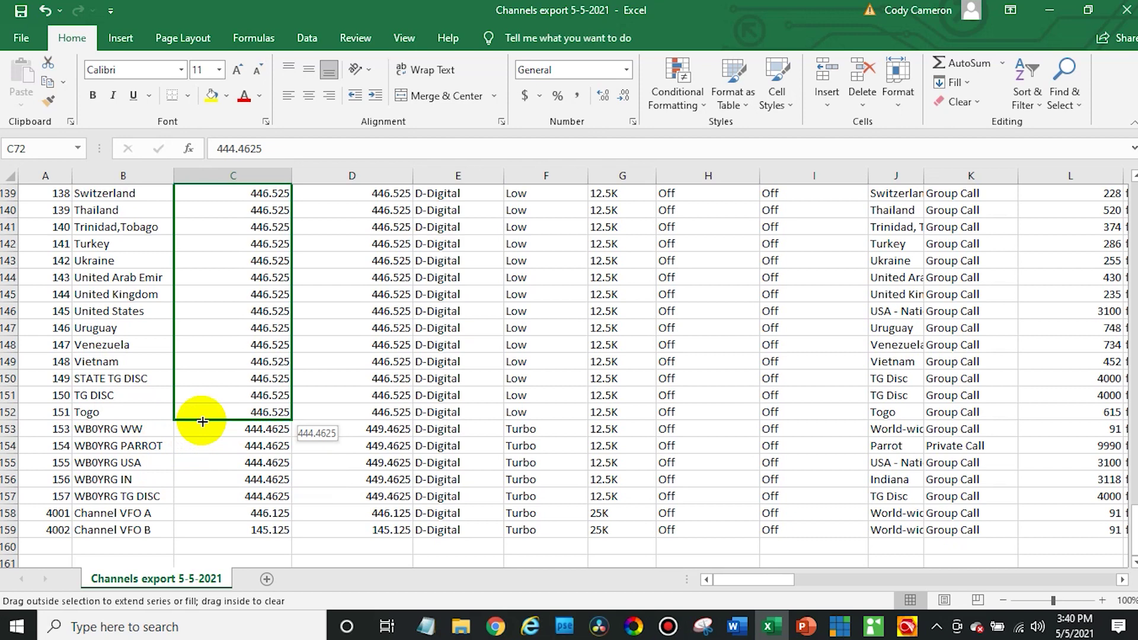
left_click_drag(202, 421, 201, 421)
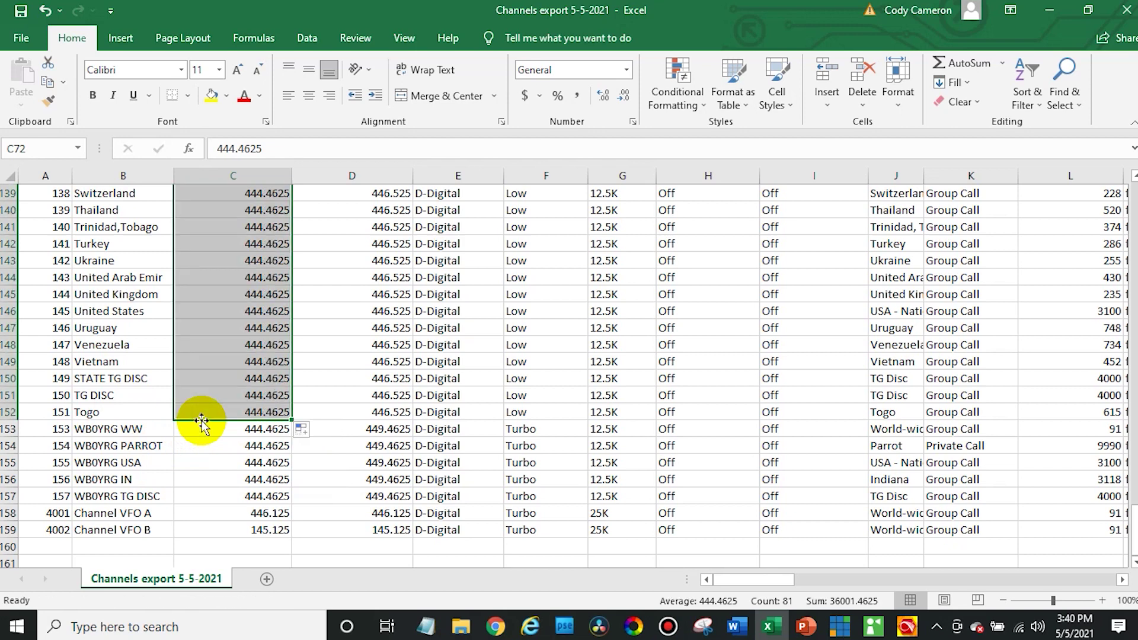
left_click(397, 412)
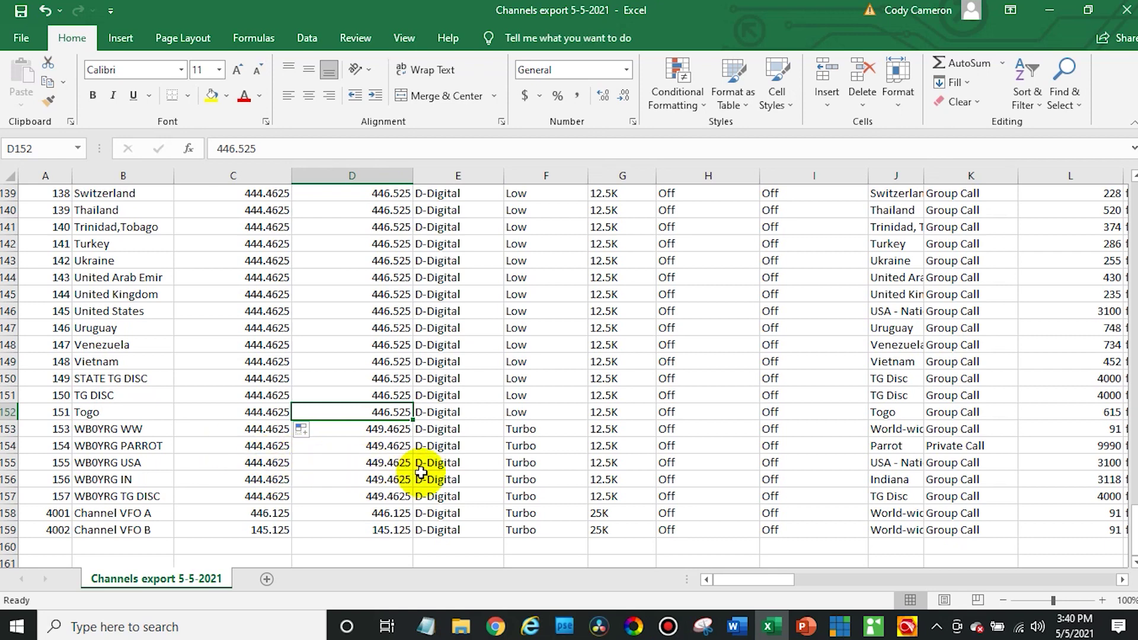
mouse_move(496, 627)
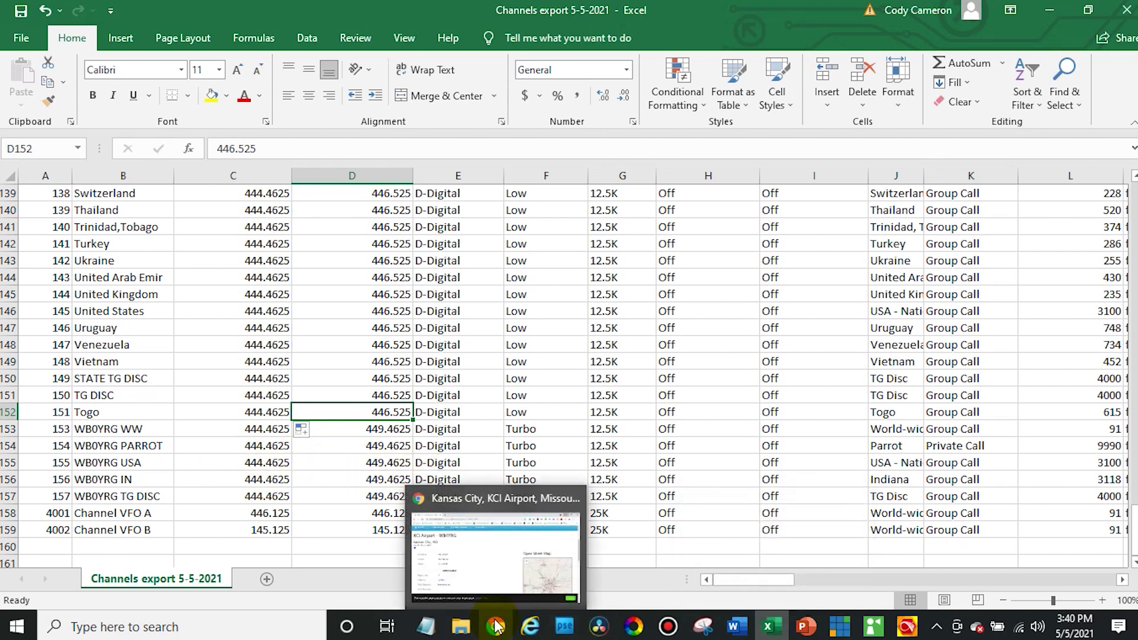
Copy the 449.46250 uplink value from RepeaterBook's KCI Airport repeater page
left_click(495, 623)
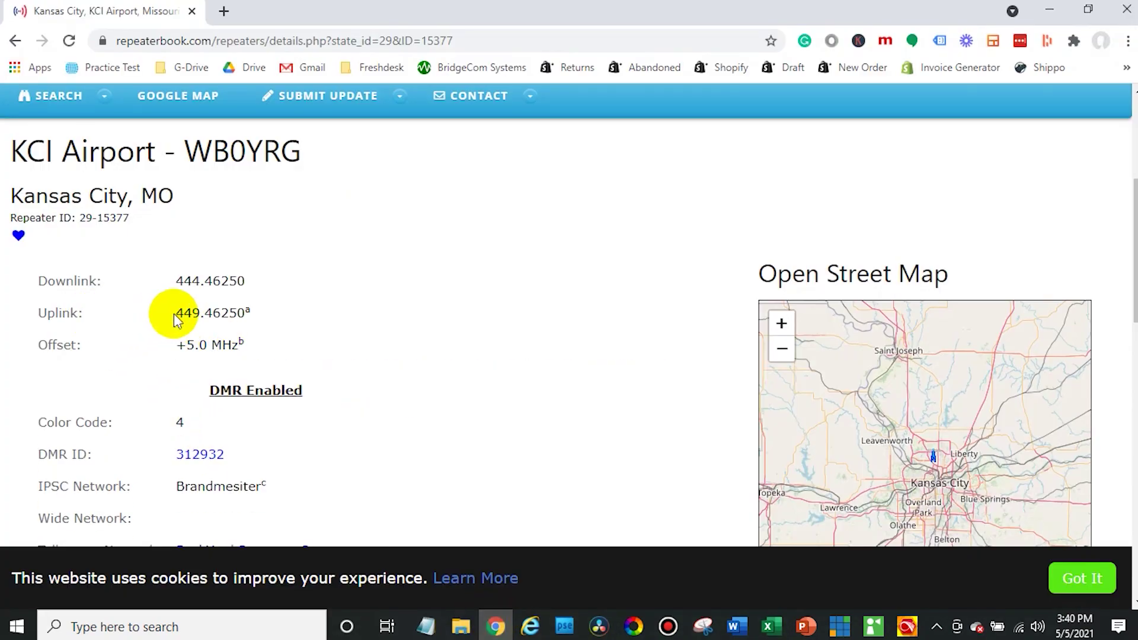
left_click_drag(176, 314, 243, 319)
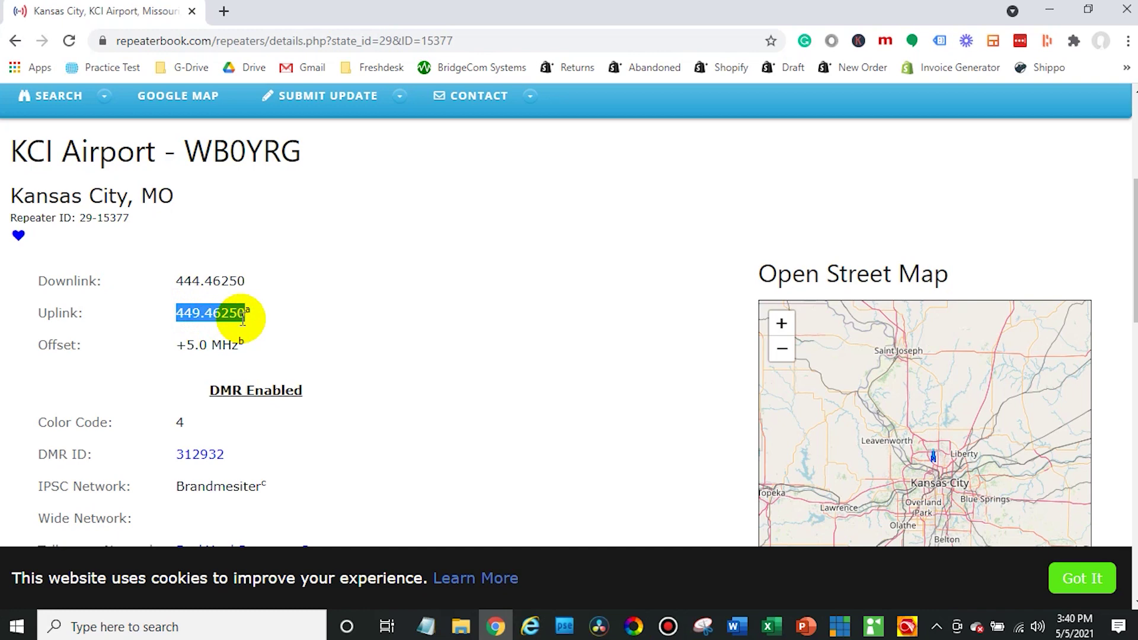
left_click(485, 354)
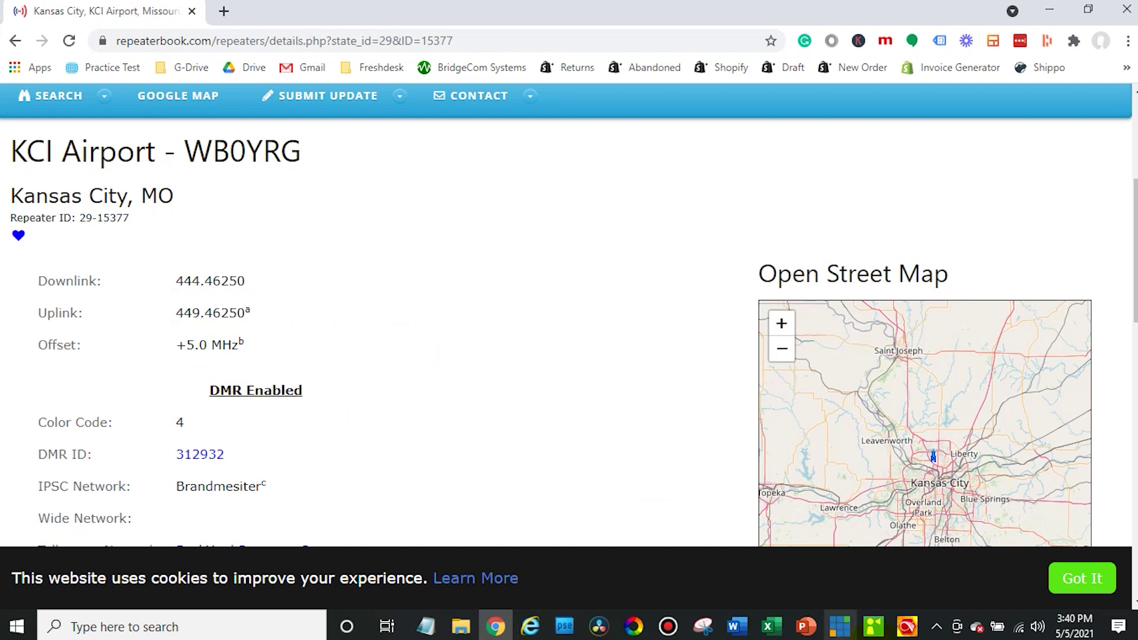
Paste 449.4625 into SKY USA's transmit cell D2 and fill it down through Wyoming (D64)
left_click(779, 629)
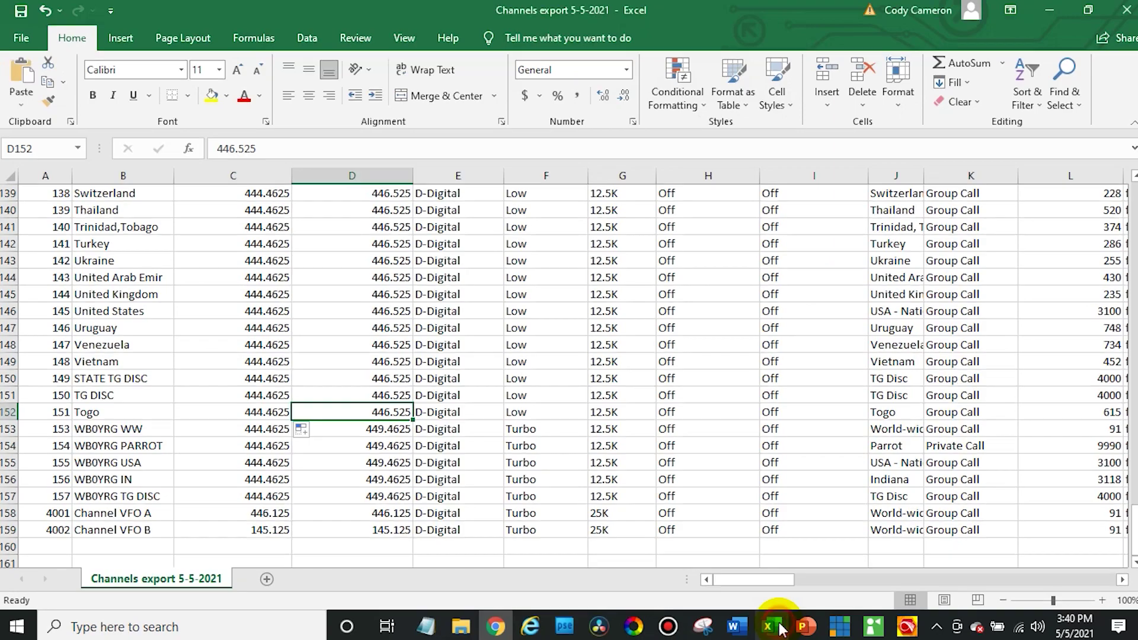
scroll(391, 471, "up", 3)
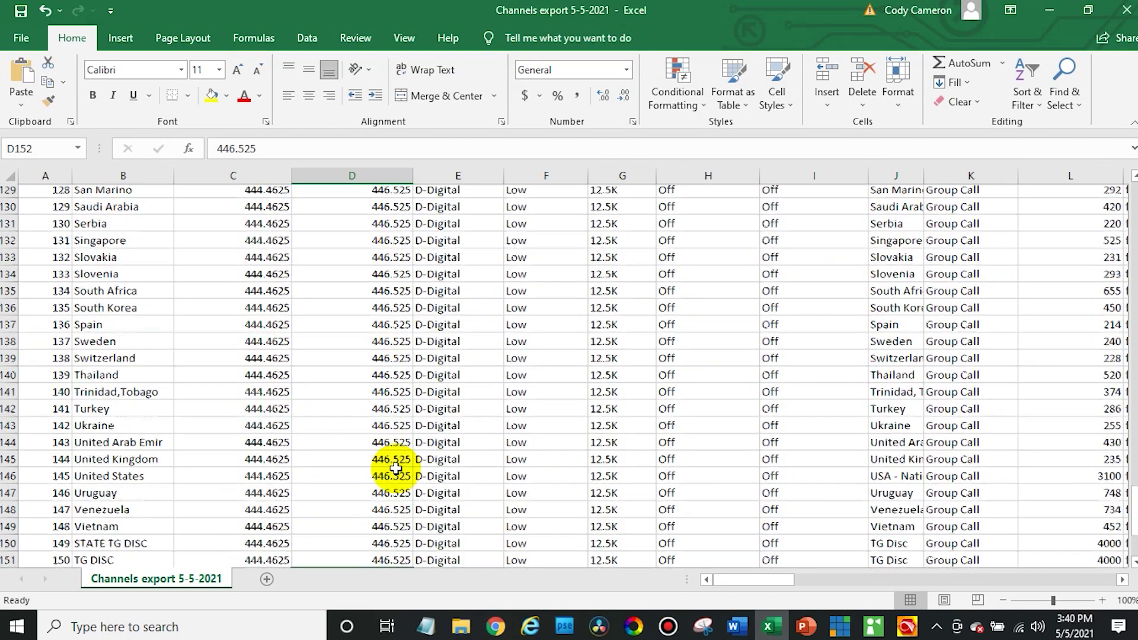
scroll(396, 468, "up", 20)
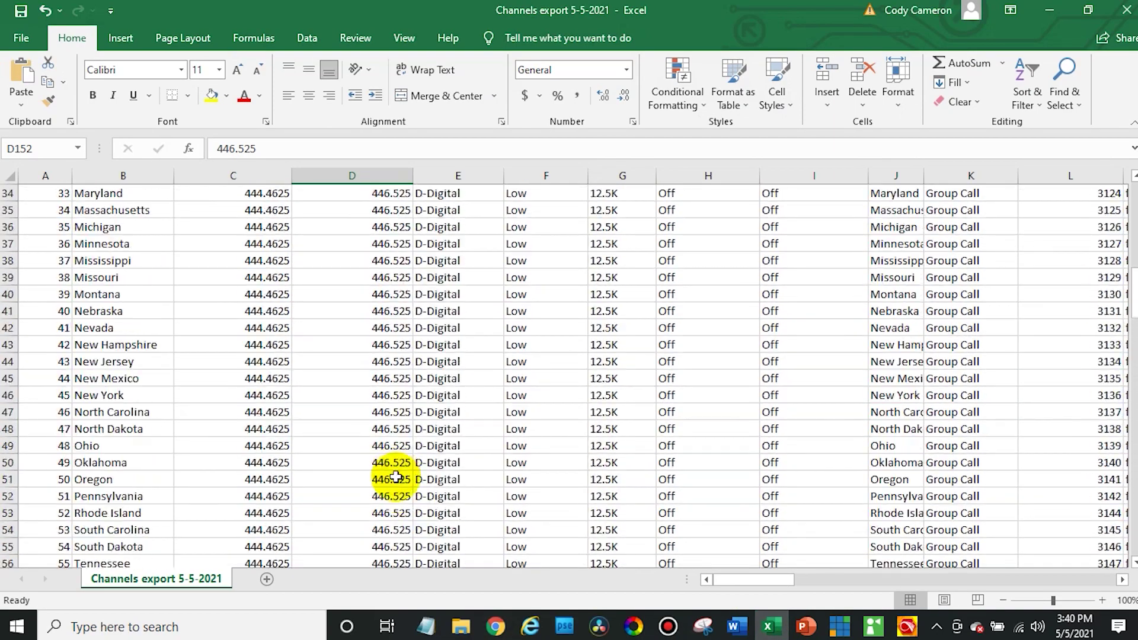
scroll(396, 477, "up", 11)
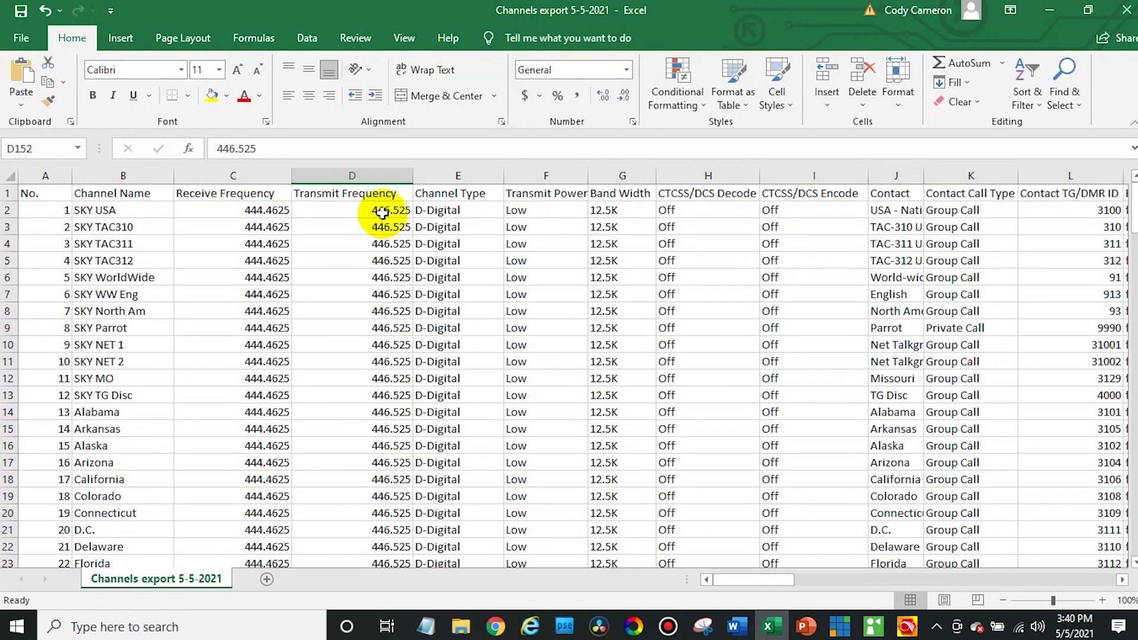
left_click(382, 213)
left_click(284, 143)
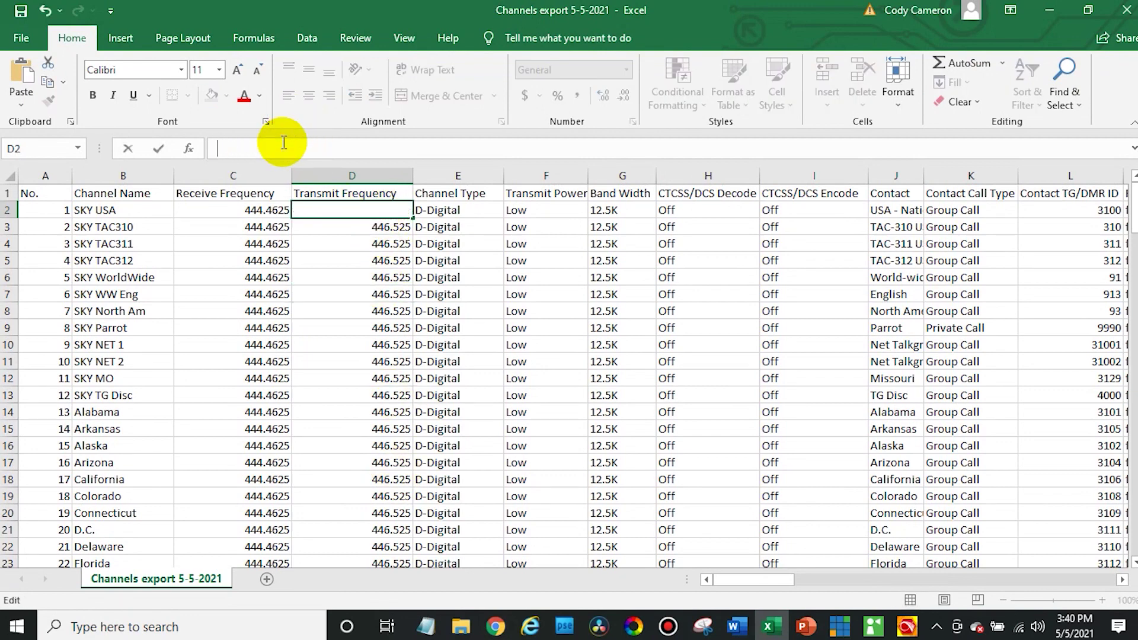
type("449.46250")
key("Return")
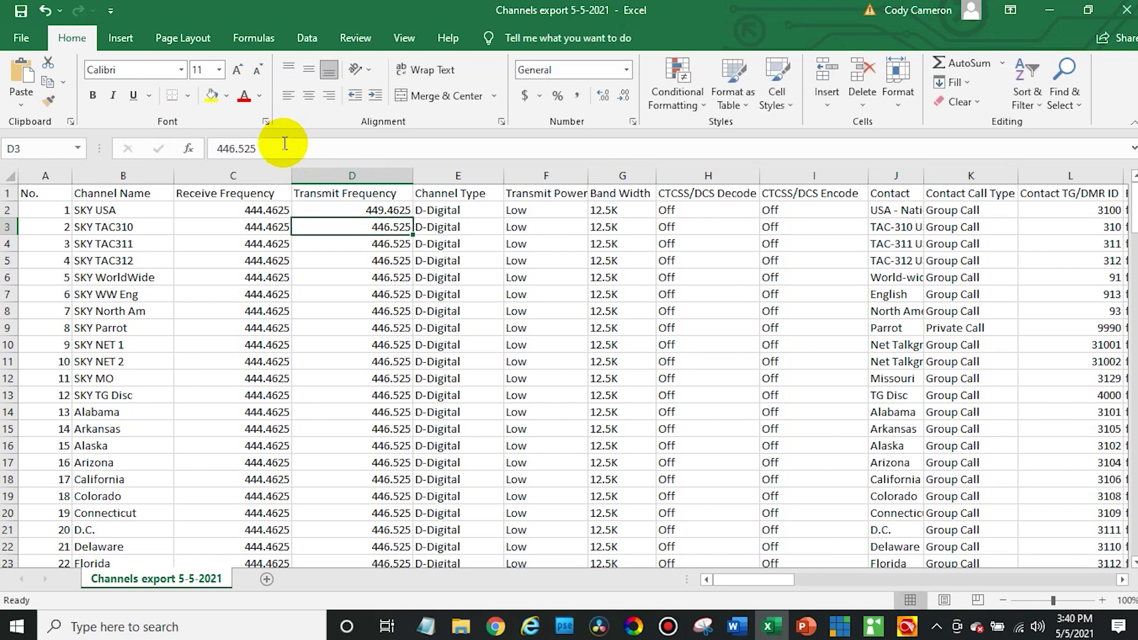
left_click(387, 210)
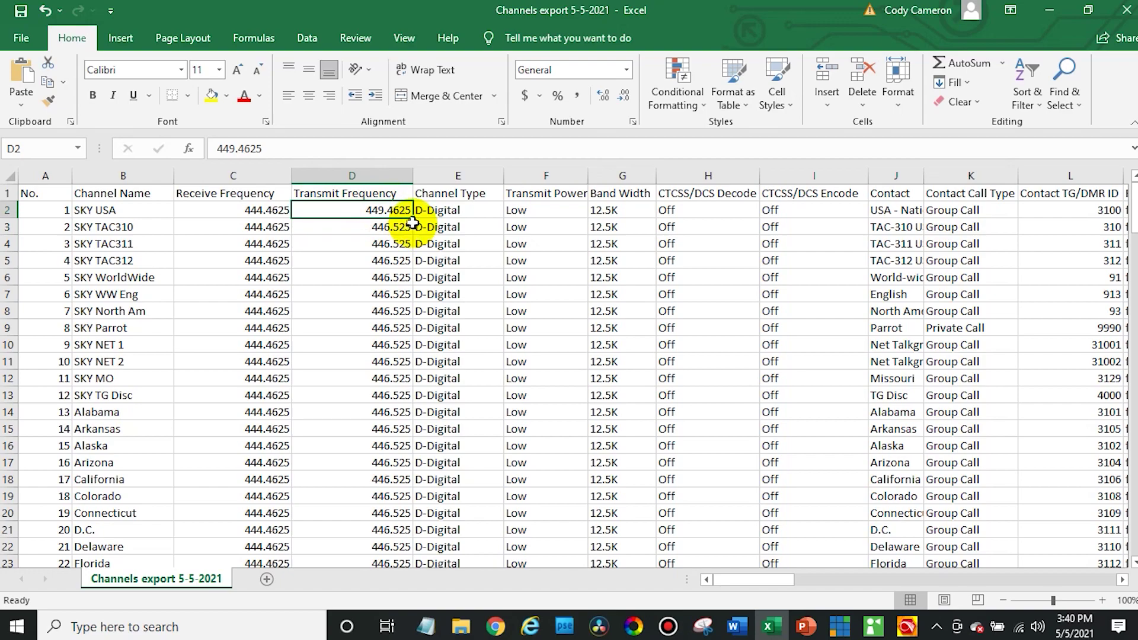
left_click_drag(413, 219, 373, 388)
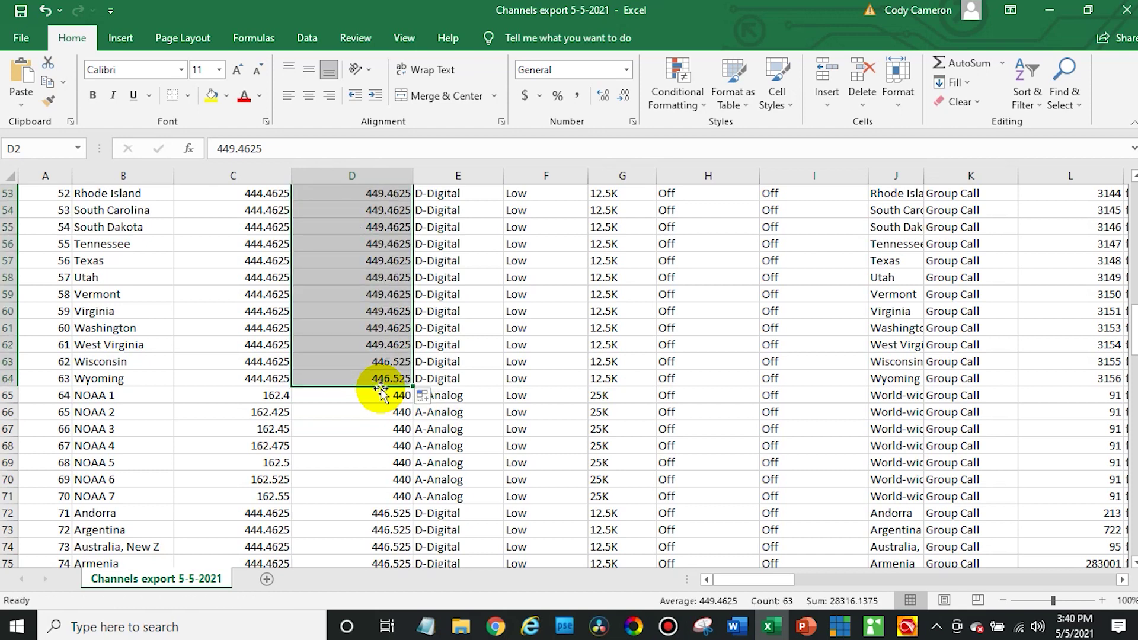
left_click(448, 381)
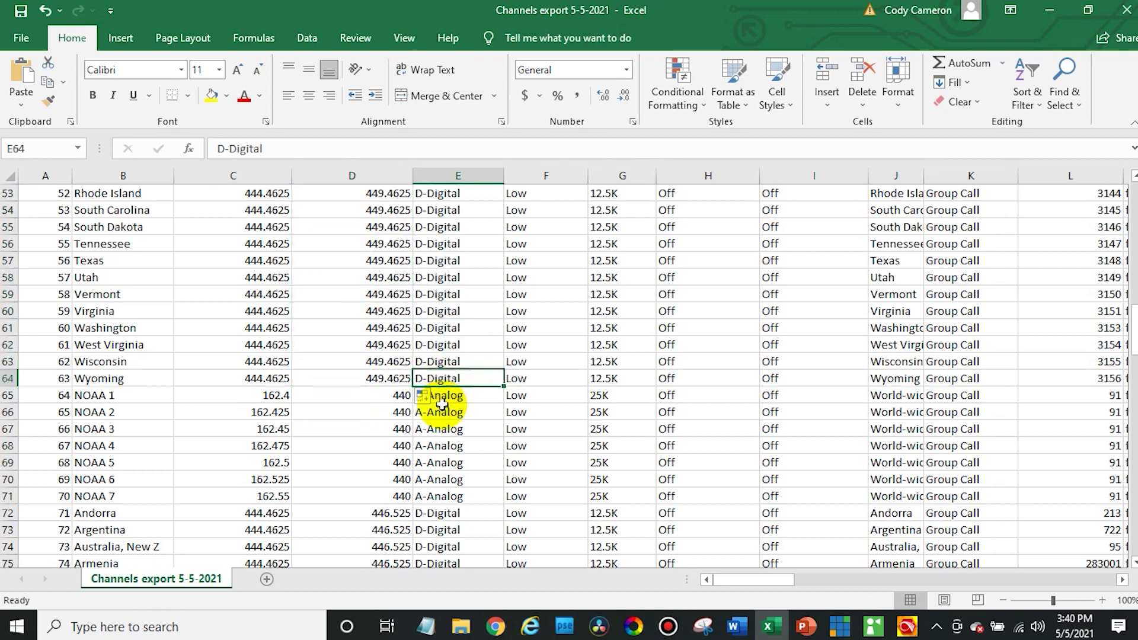
Replace Andorra's 446.525 in D72 with 449.4625 and fill it down through Togo (D152)
left_click(399, 515)
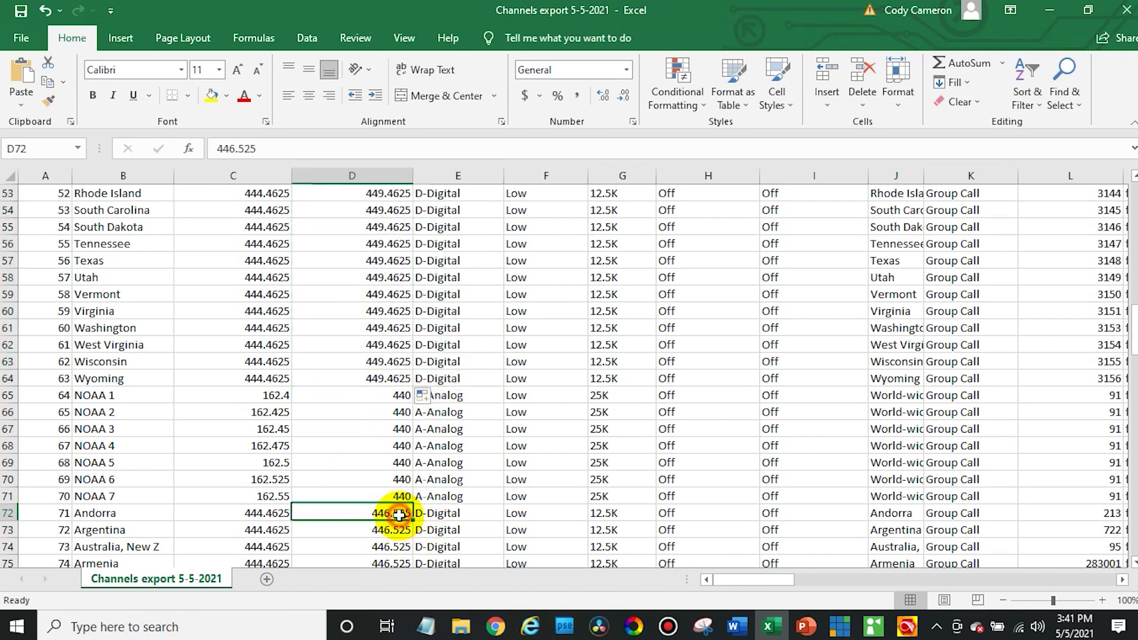
double_click(324, 149)
left_click(325, 151)
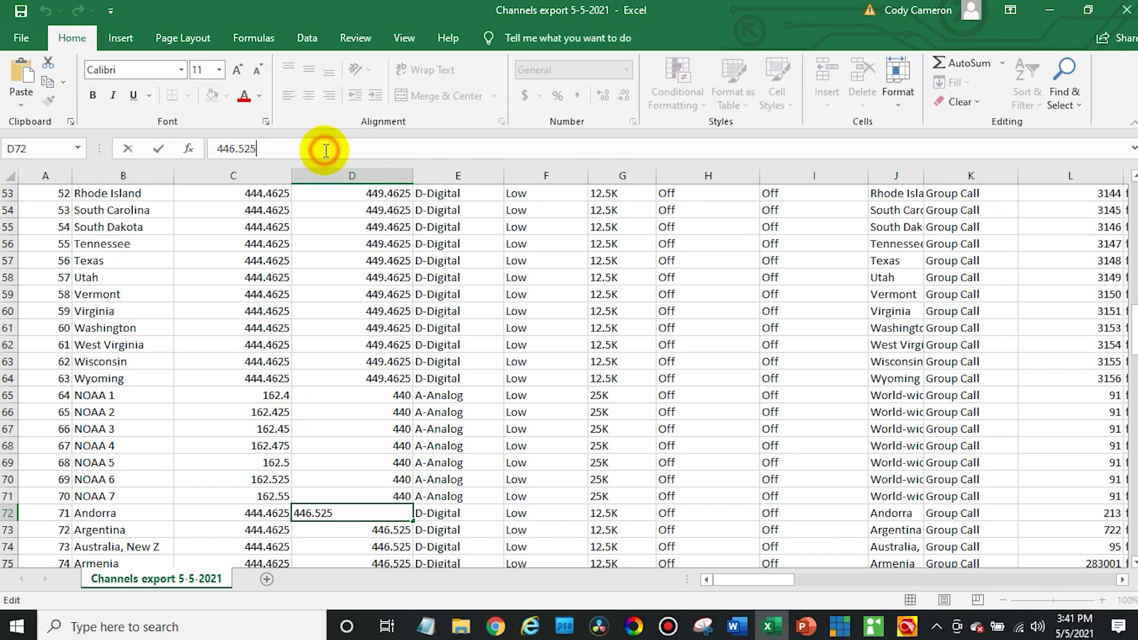
double_click(326, 151)
type("449.46250")
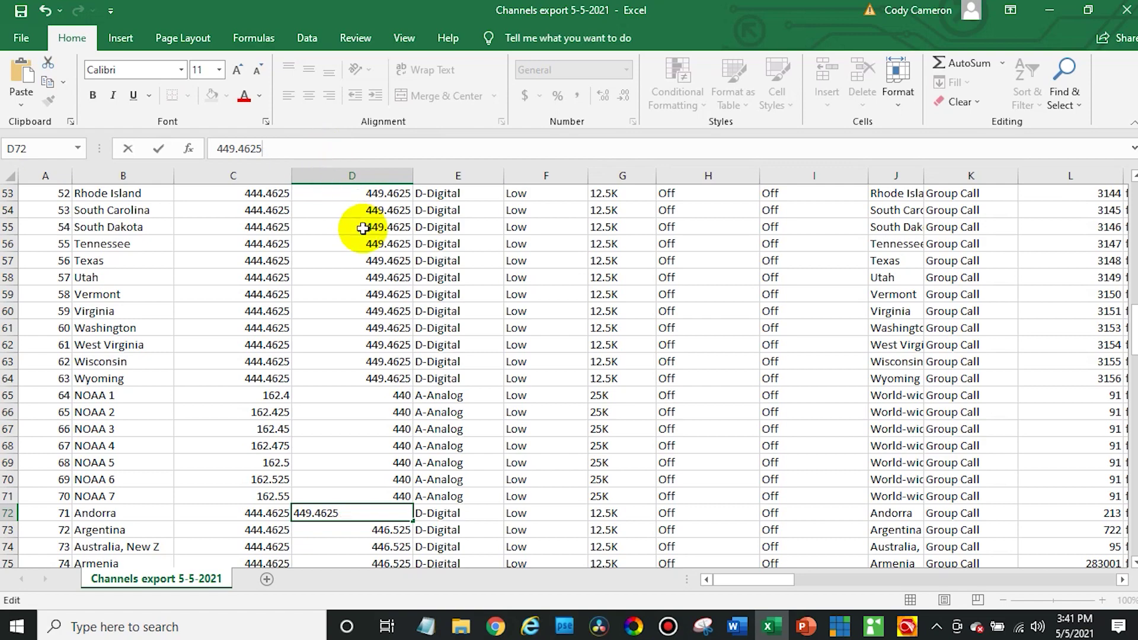
key("Return")
scroll(559, 508, "down", 1)
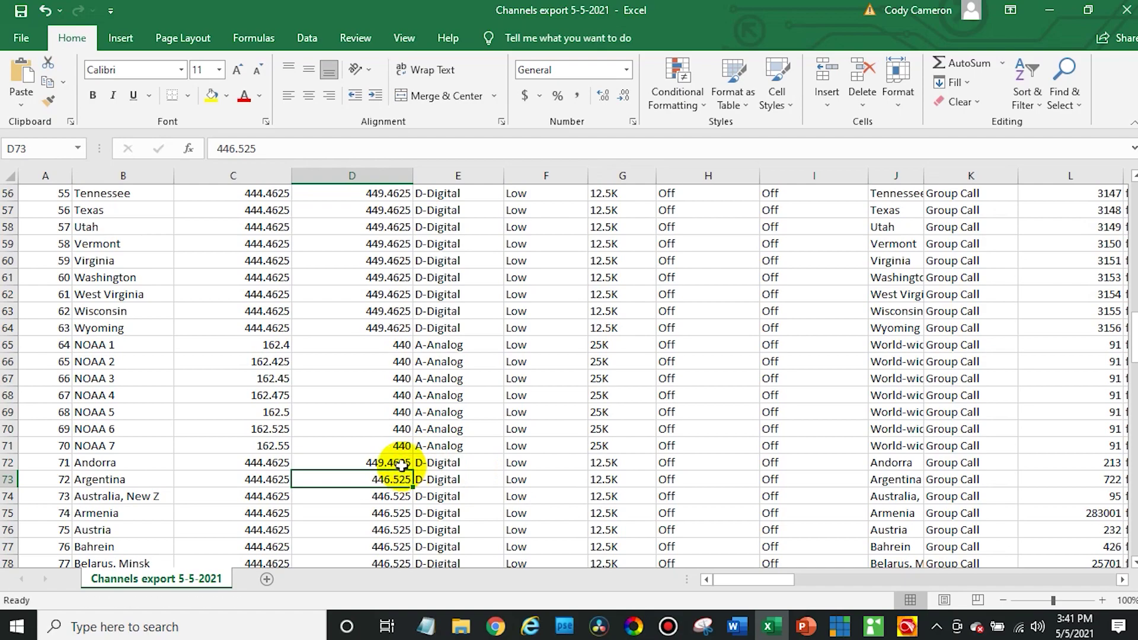
left_click(407, 467)
mouse_move(415, 472)
left_mouse_down()
mouse_move(418, 604)
mouse_move(408, 612)
mouse_move(396, 462)
left_mouse_up()
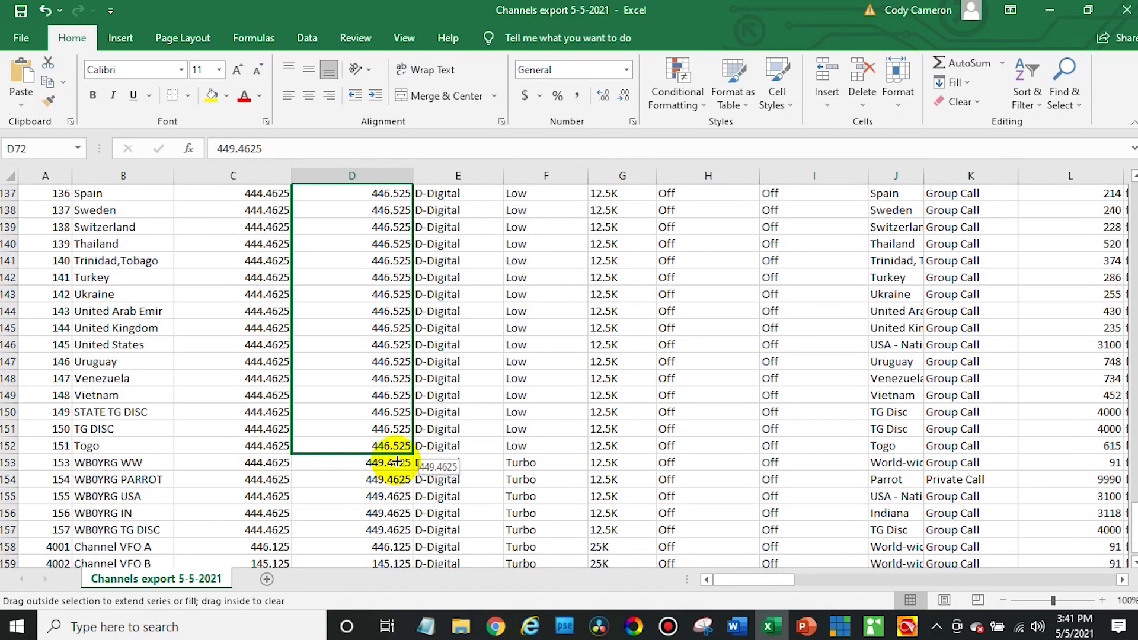
left_click_drag(397, 462, 396, 461)
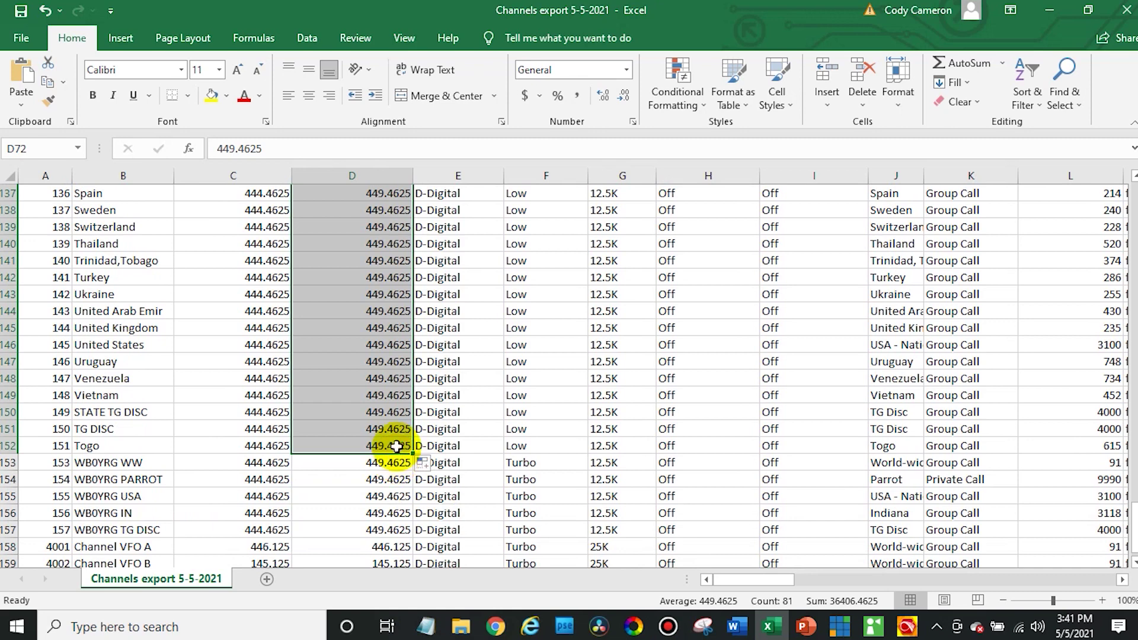
Enter High in F2 and fill it down to F152, covering SKY USA through Togo
left_click(430, 440)
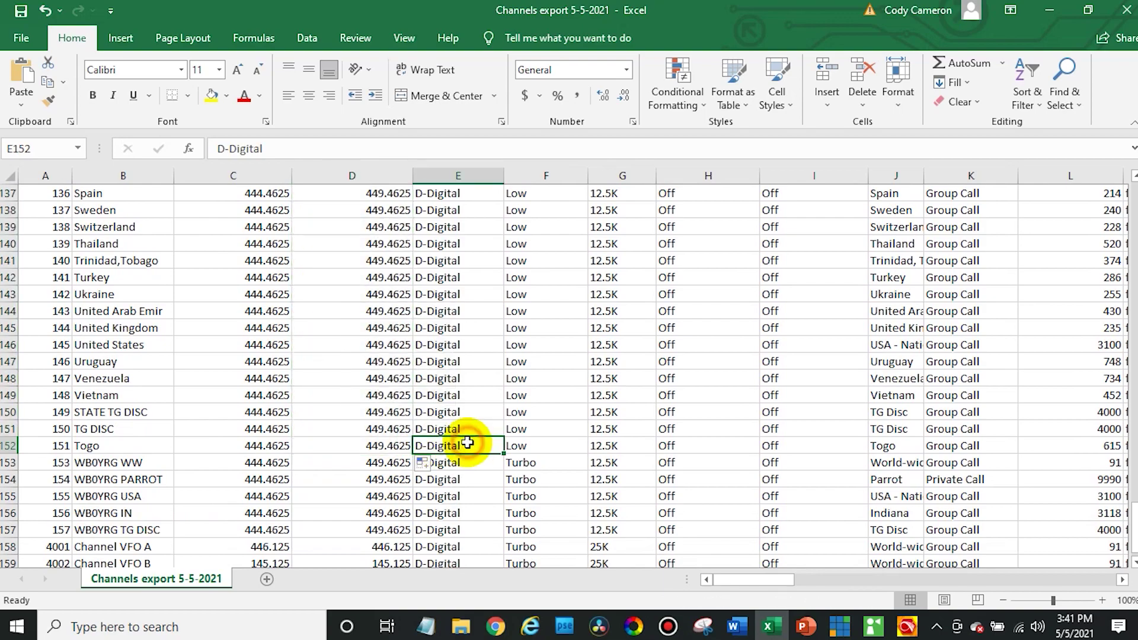
scroll(578, 362, "up", 3)
scroll(577, 363, "up", 20)
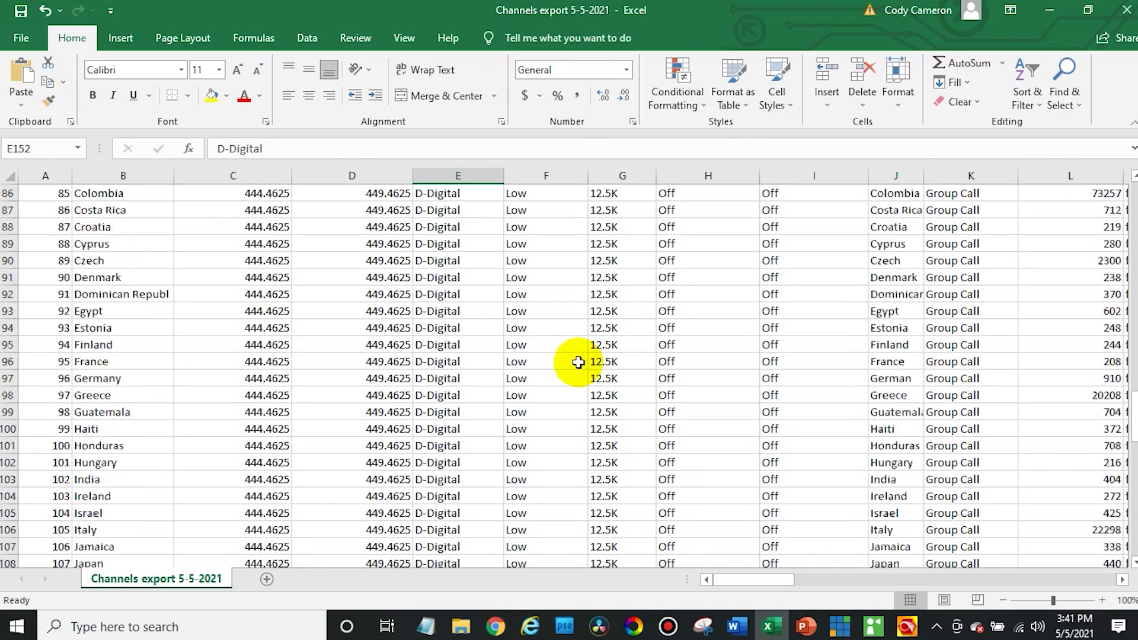
scroll(578, 362, "up", 15)
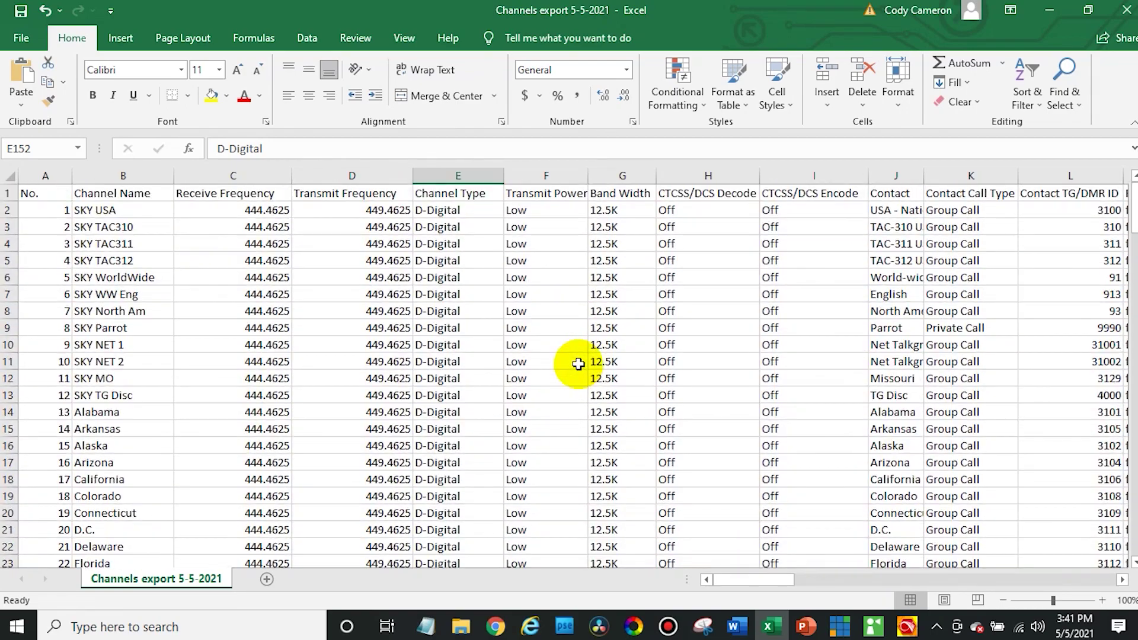
left_click(545, 211)
type("Hig")
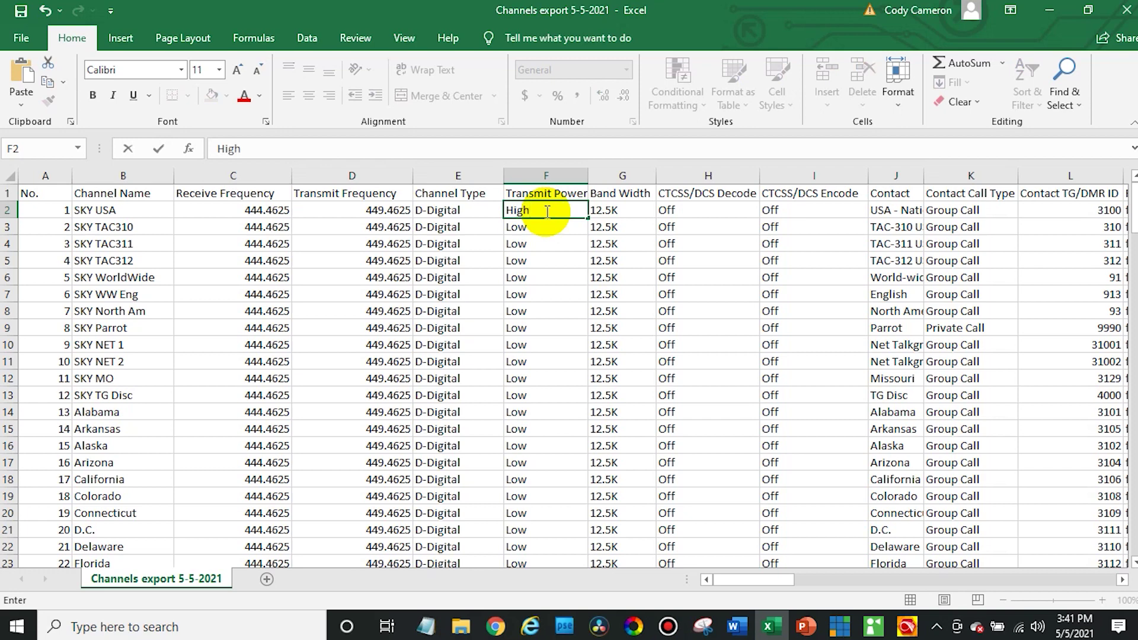
type("h")
left_click(613, 229)
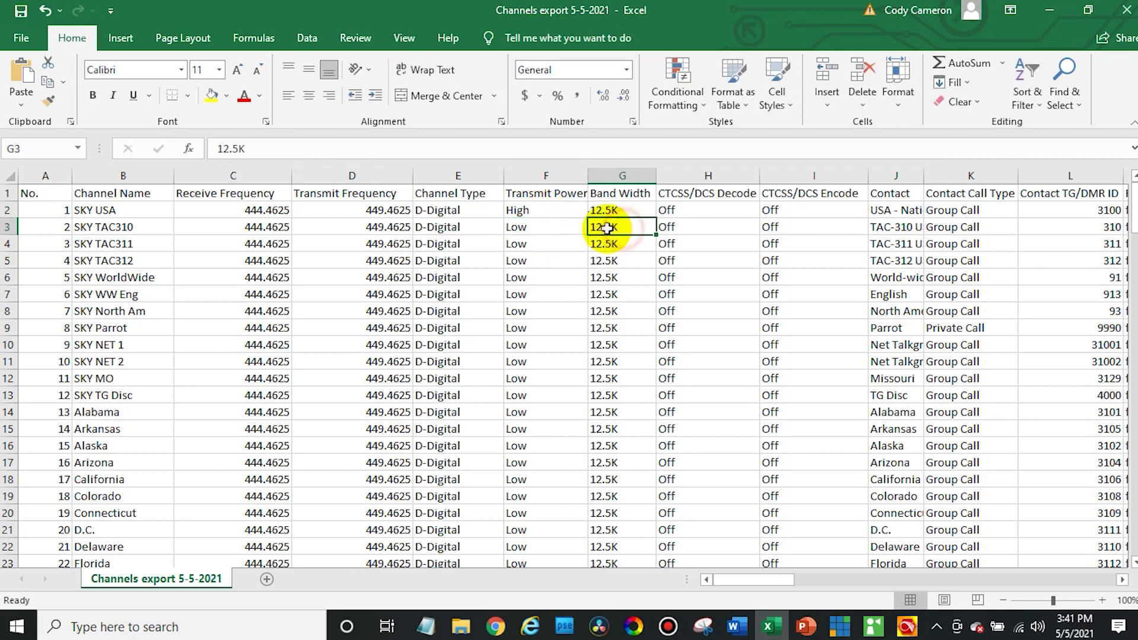
left_click(566, 214)
left_click_drag(589, 219, 506, 383)
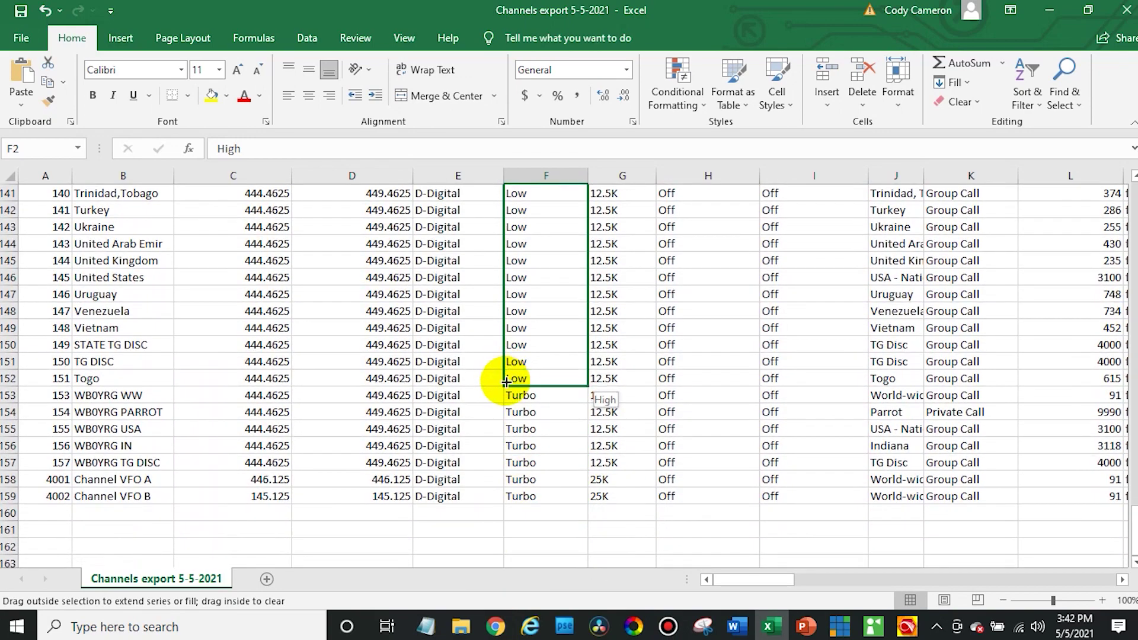
left_click_drag(506, 382, 506, 383)
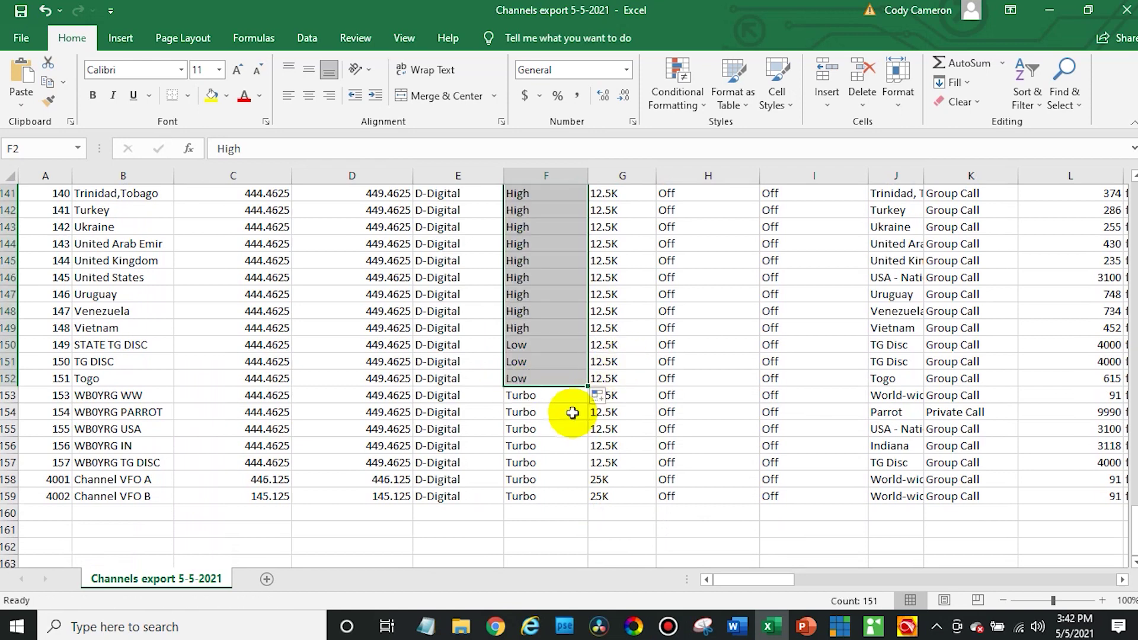
left_click(528, 512)
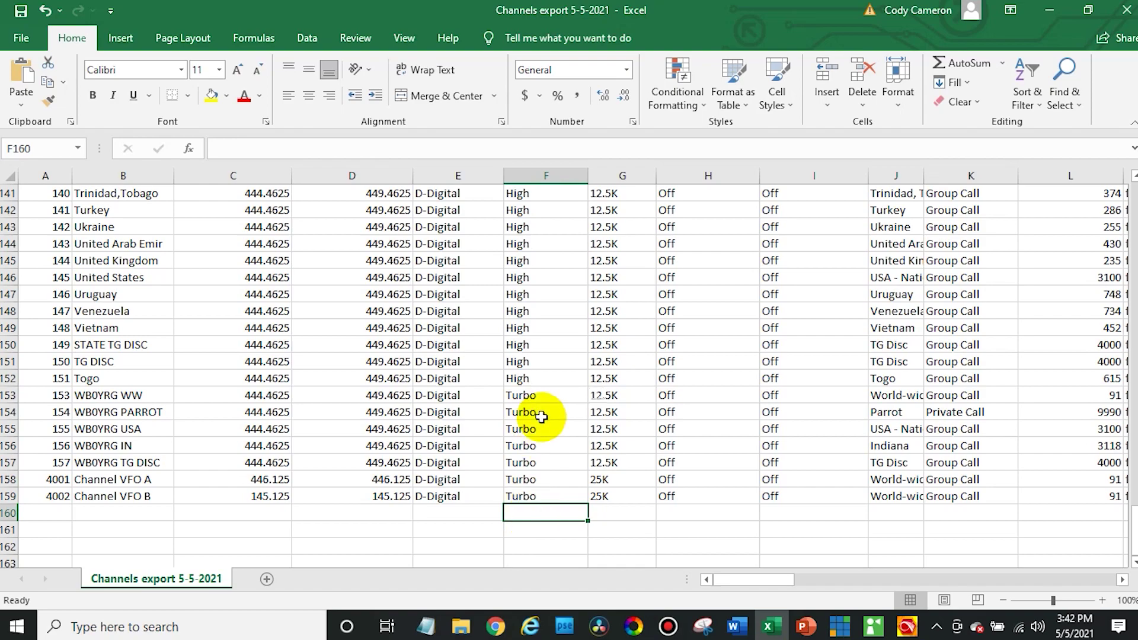
scroll(541, 415, "up", 20)
scroll(541, 416, "up", 20)
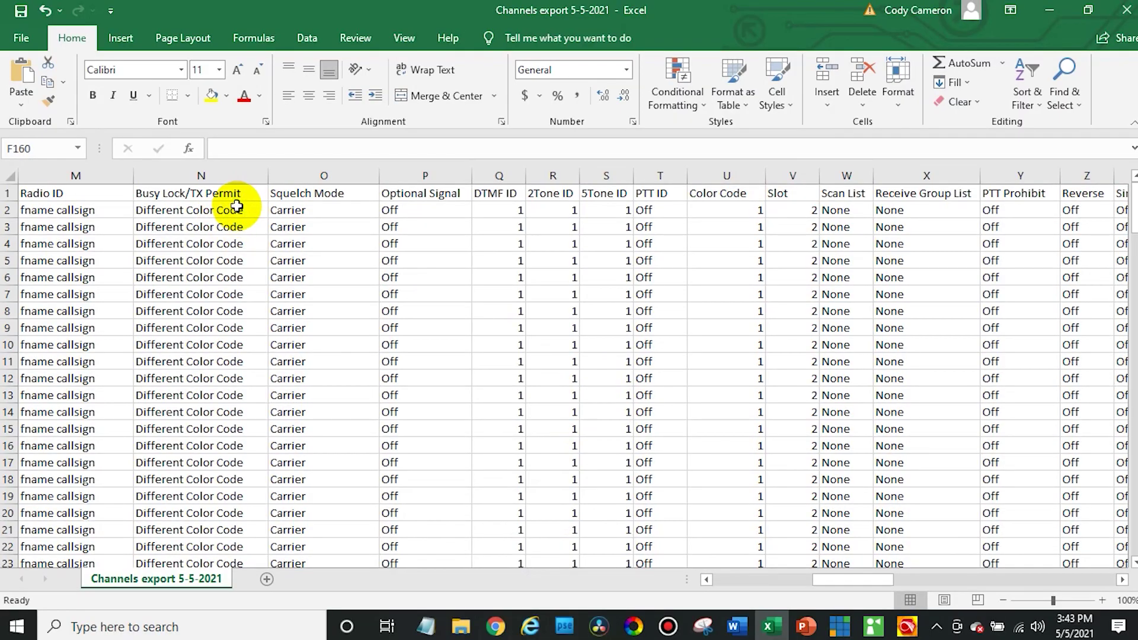
Enter Always in Busy Lock cell N2 and fill it down to N64
left_click(232, 210)
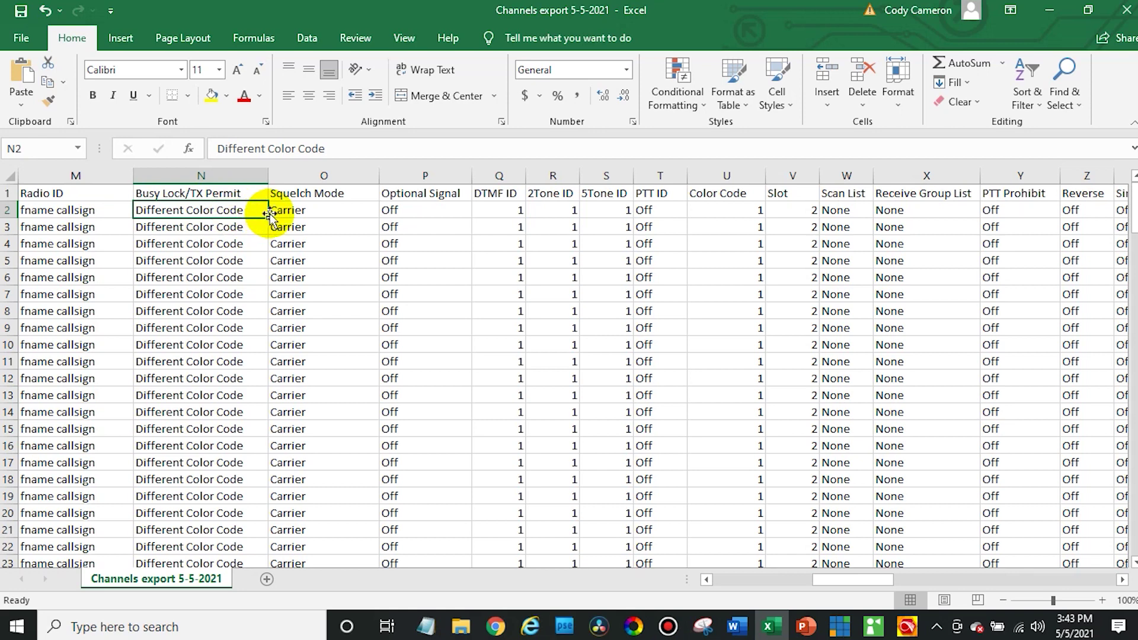
type("A")
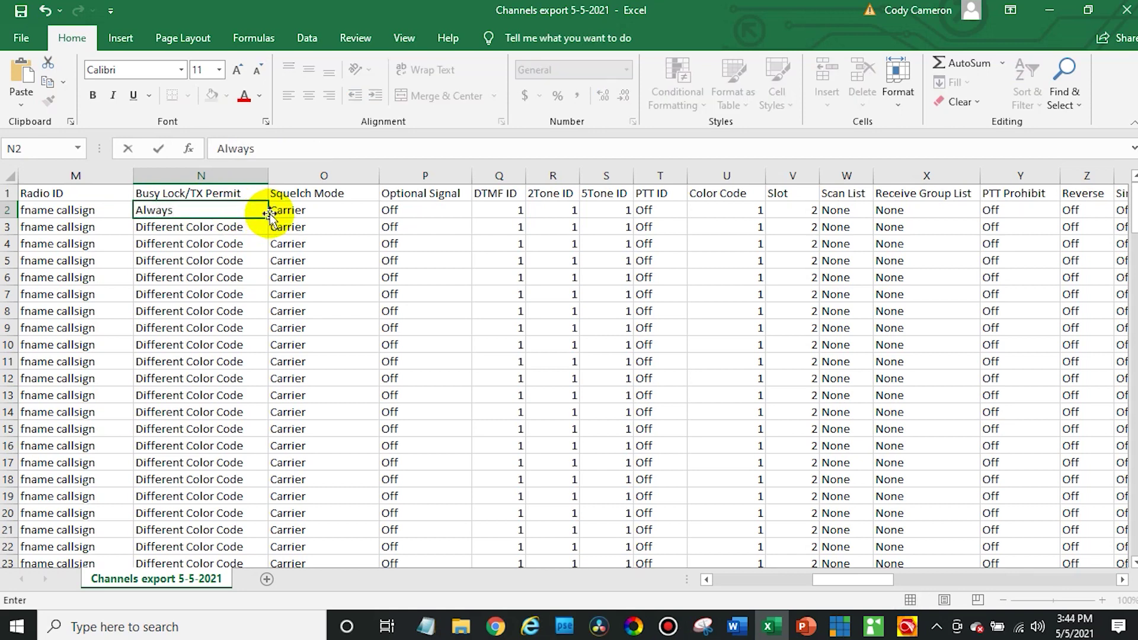
type("lways")
left_click(298, 225)
left_click(237, 212)
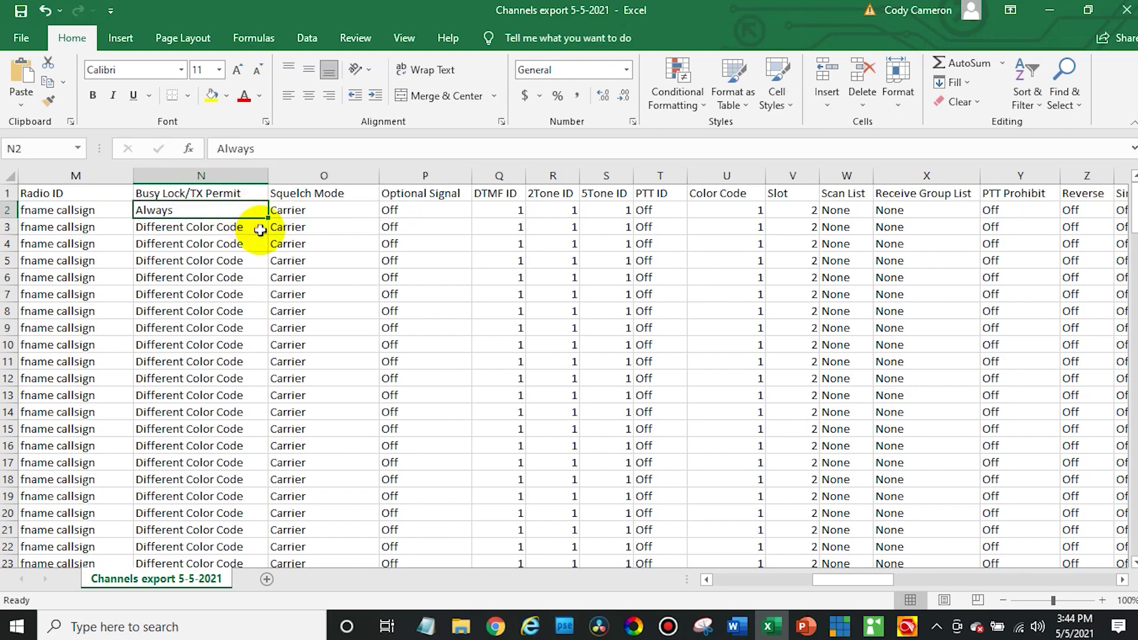
left_click_drag(266, 219, 190, 373)
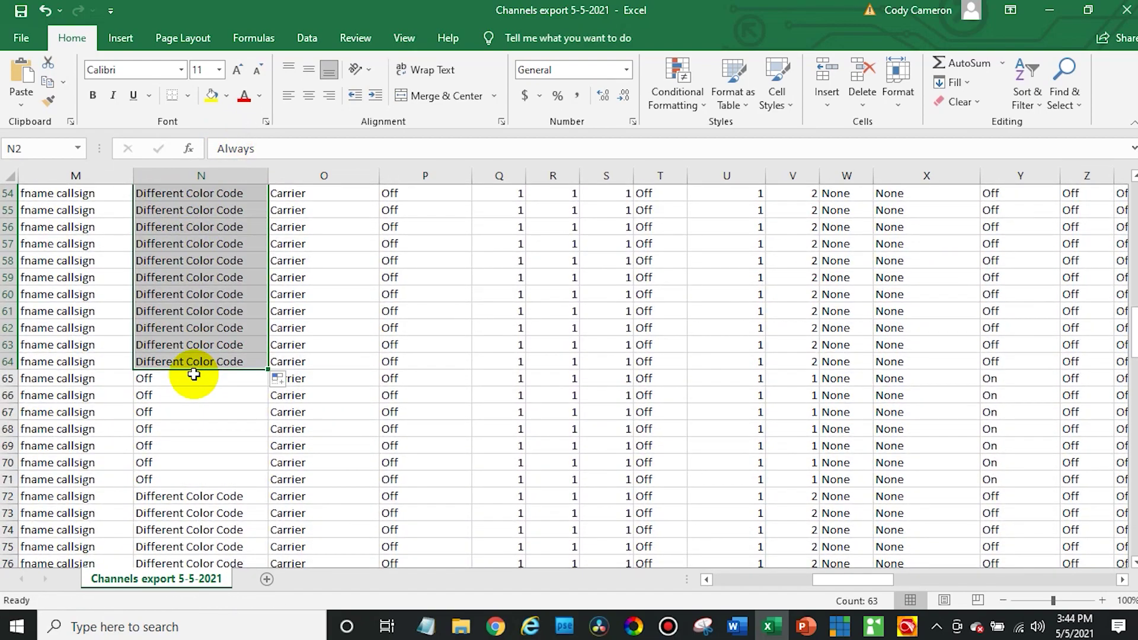
Enter Always in N72 and fill it down through N152, replacing Different Color Code
left_click(174, 500)
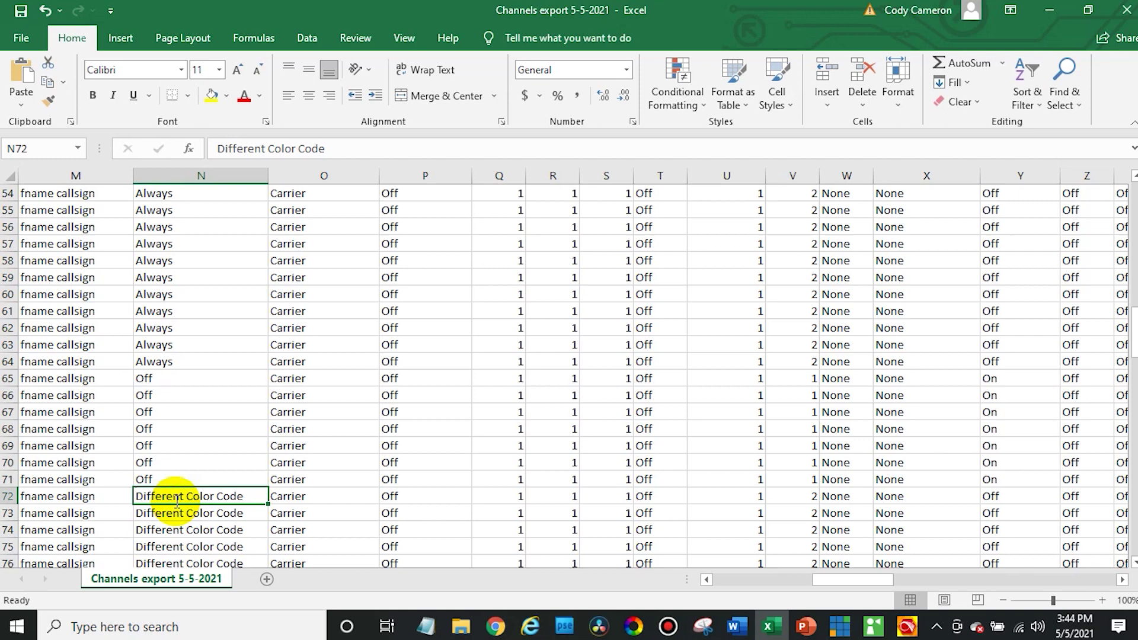
type("Always")
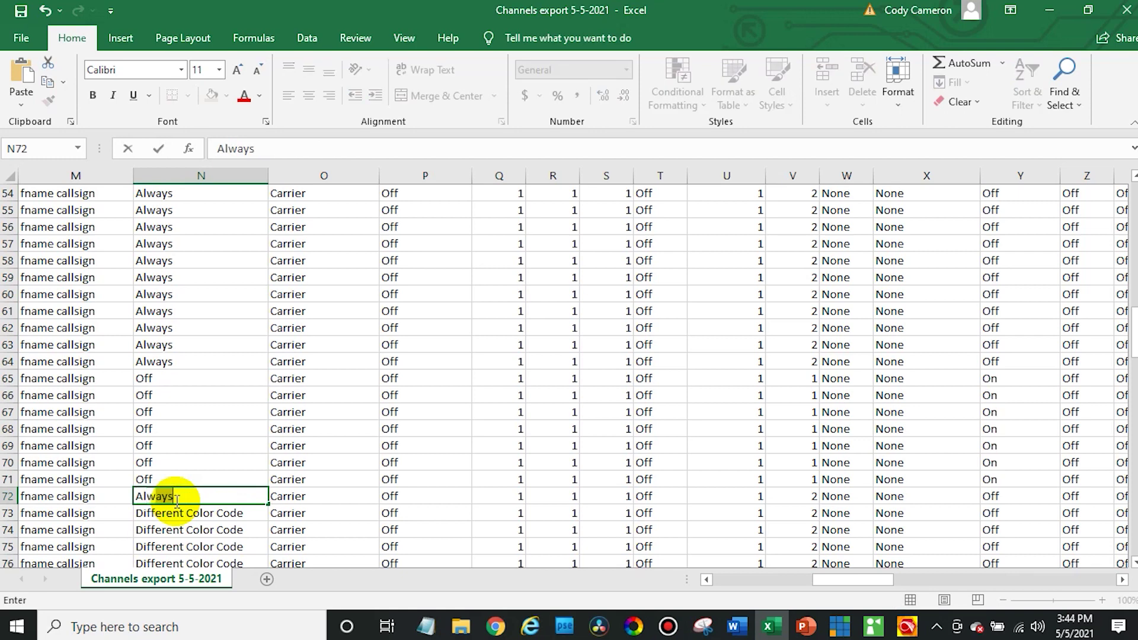
left_click(288, 527)
left_click(237, 495)
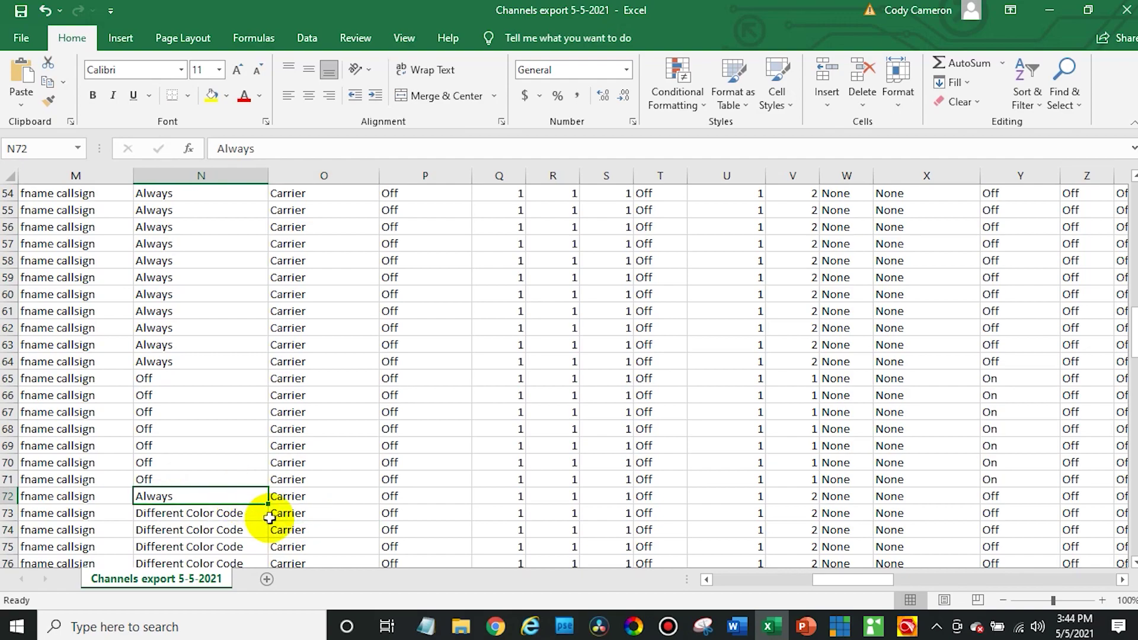
left_click_drag(269, 507, 207, 488)
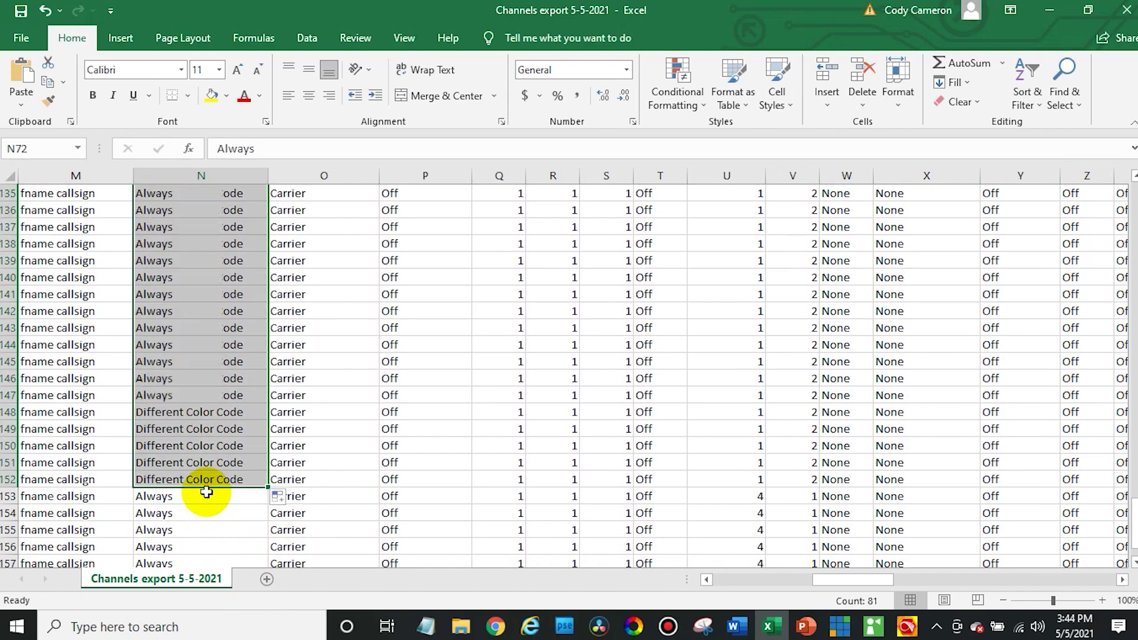
left_click(416, 437)
scroll(417, 438, "up", 14)
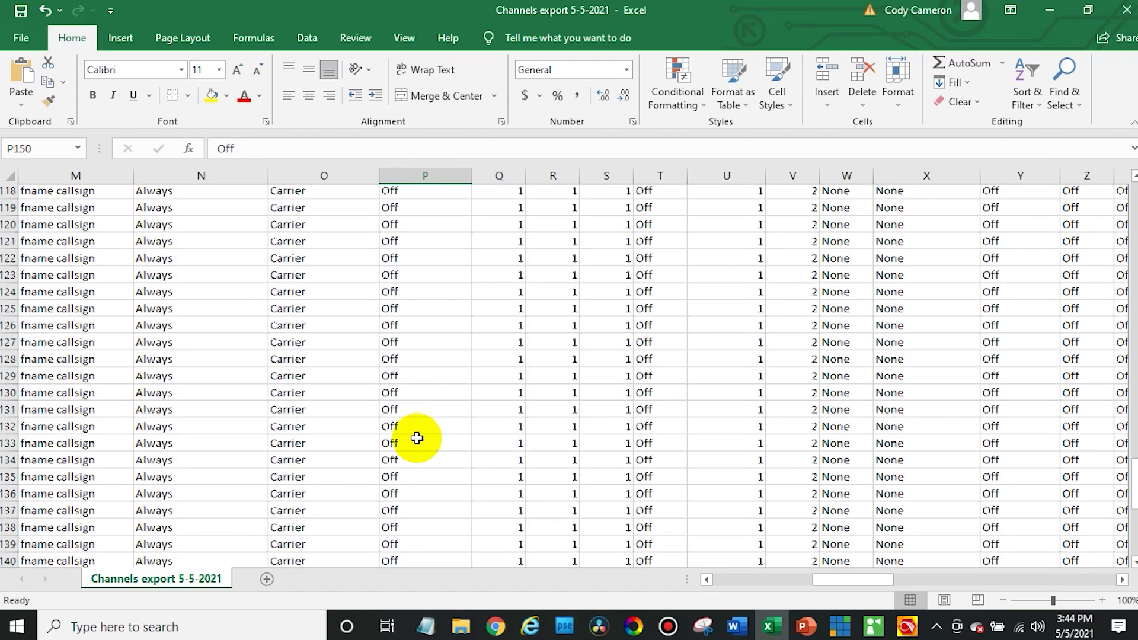
scroll(416, 438, "up", 20)
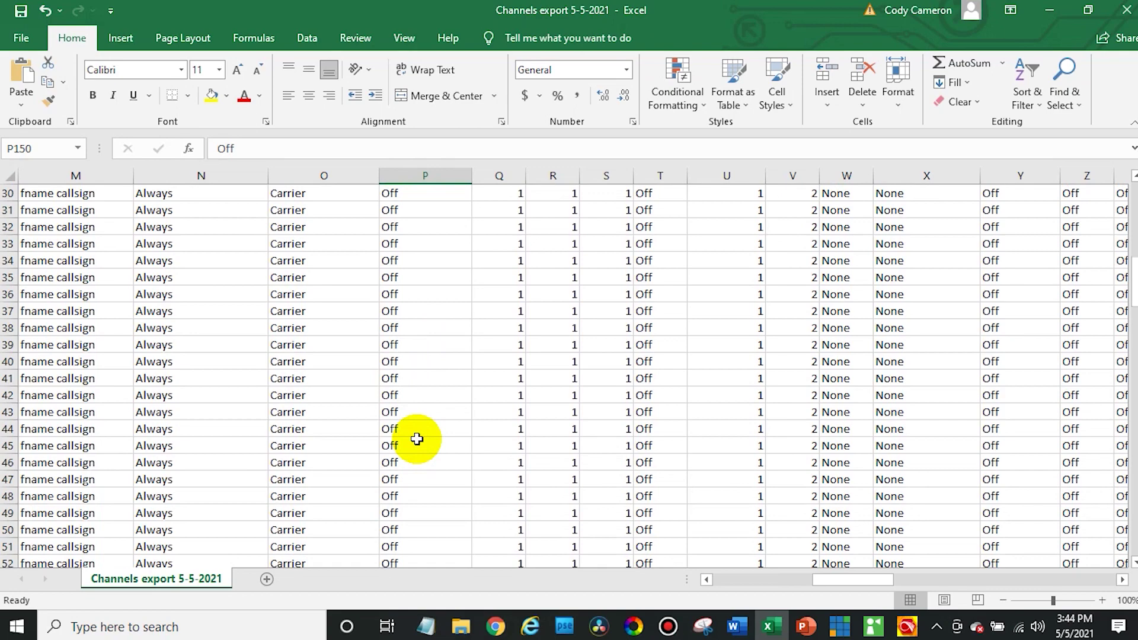
scroll(417, 438, "up", 4)
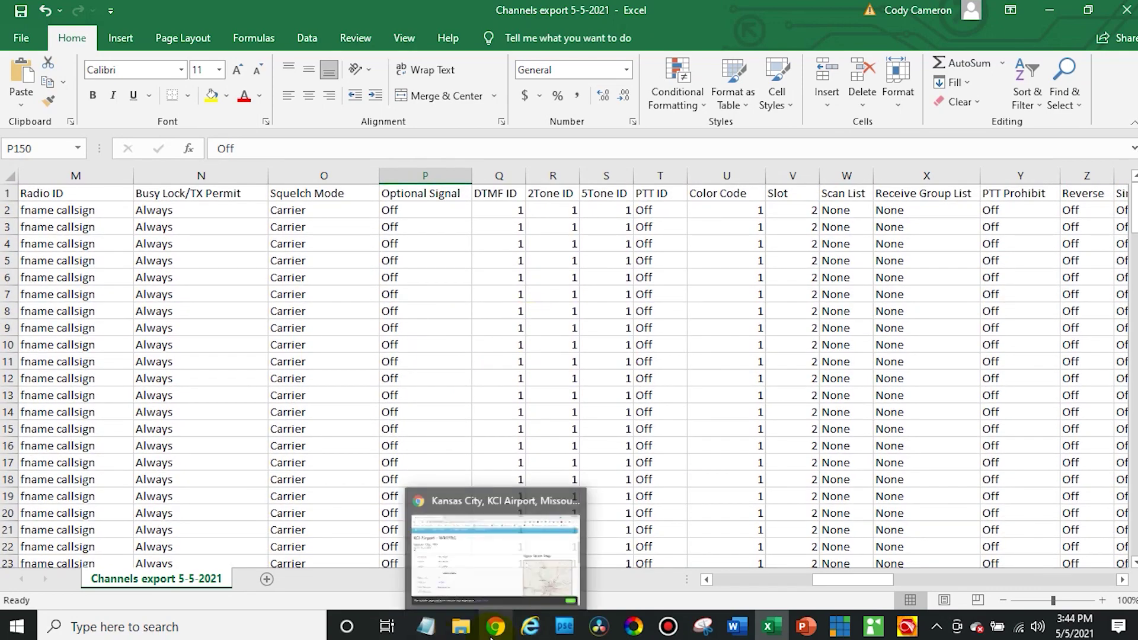
left_click(493, 629)
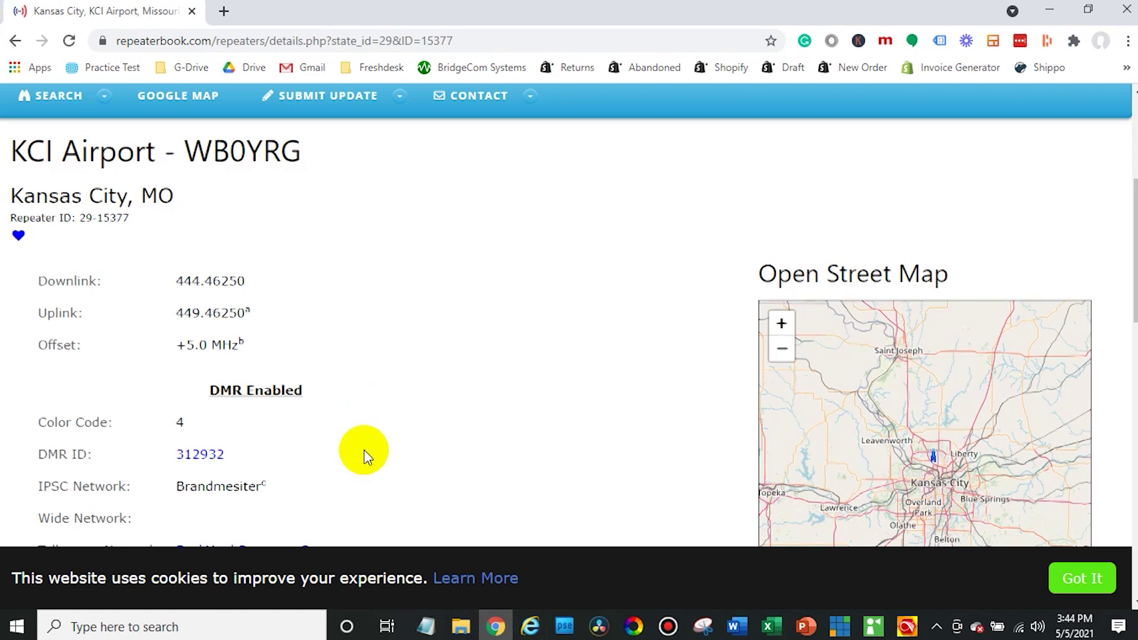
scroll(364, 450, "down", 2)
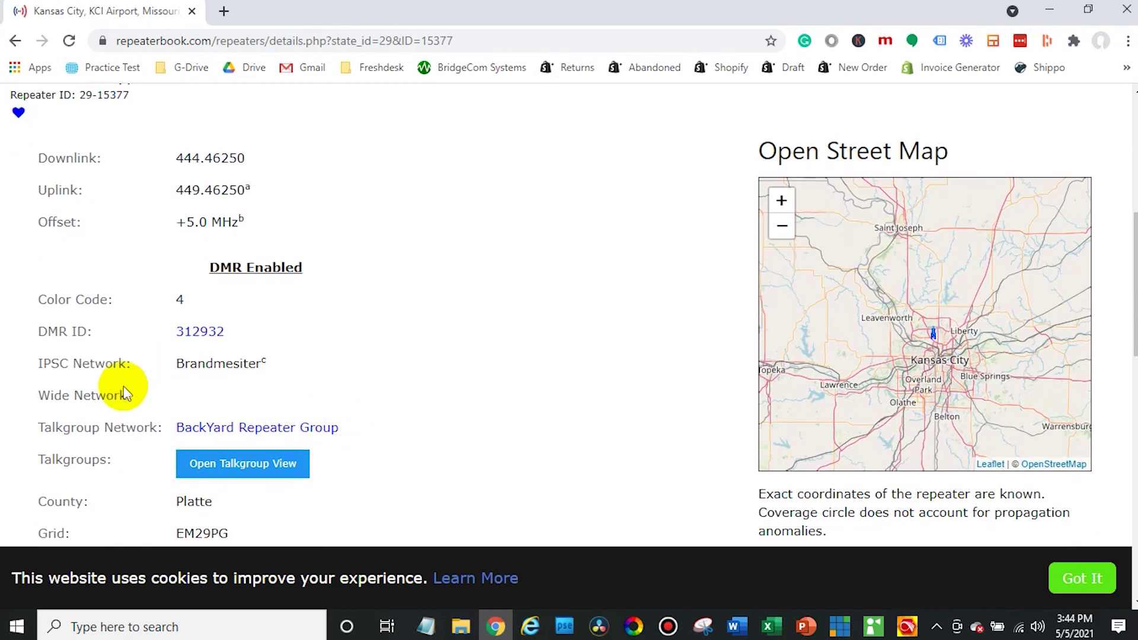
left_click_drag(61, 292, 126, 299)
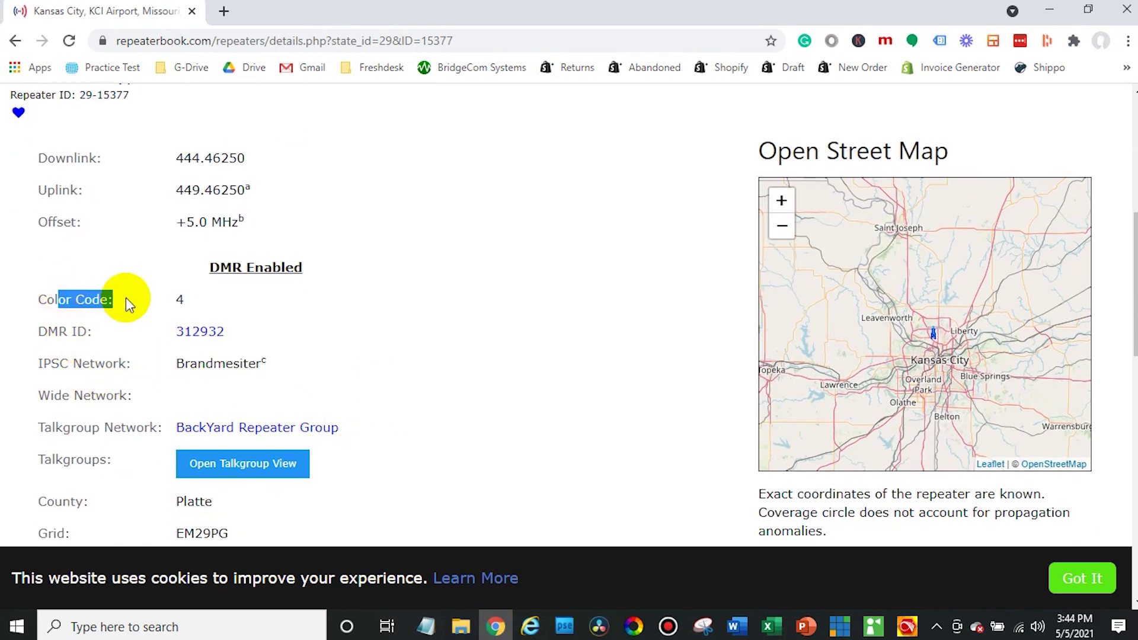
left_click(178, 296)
scroll(178, 294, "down", 1)
scroll(179, 294, "down", 2)
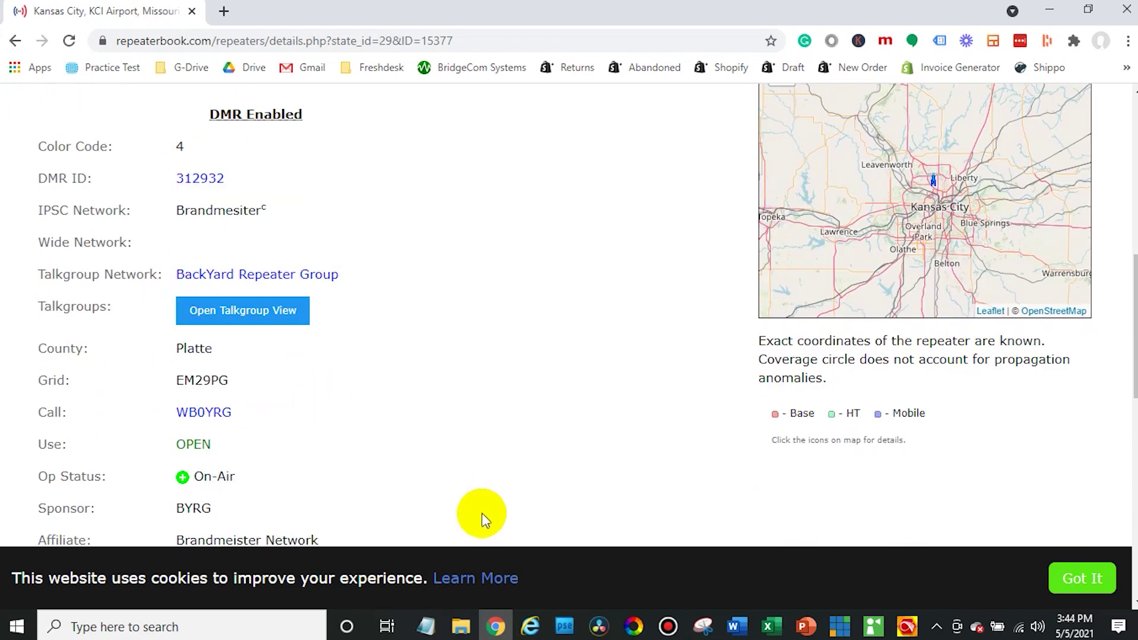
scroll(419, 407, "down", 3)
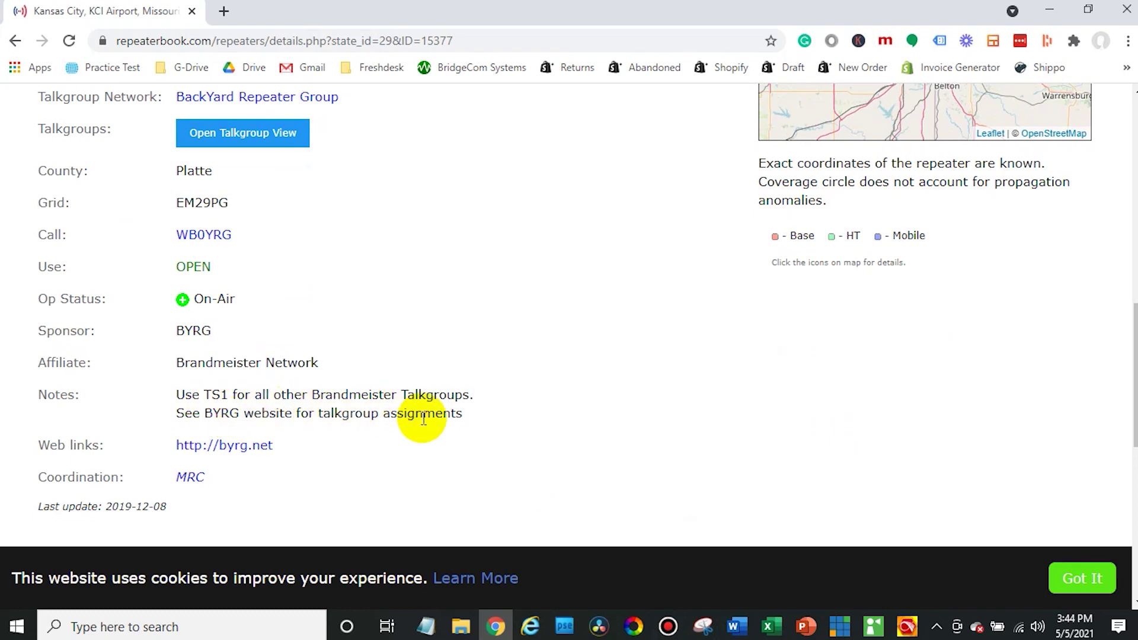
scroll(418, 416, "up", 1)
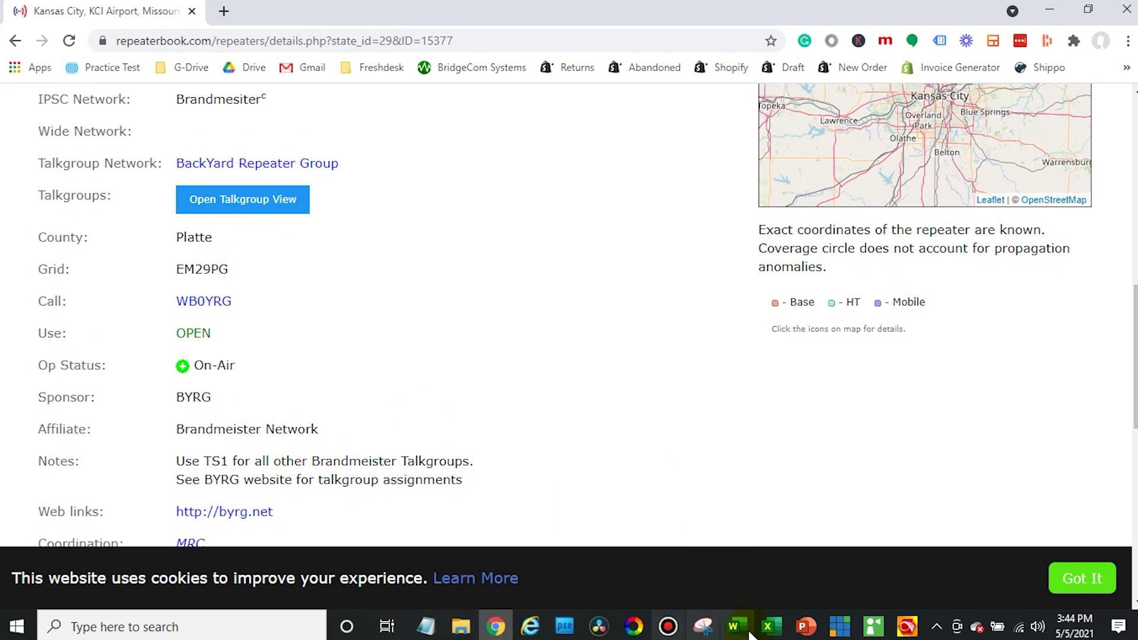
left_click(768, 627)
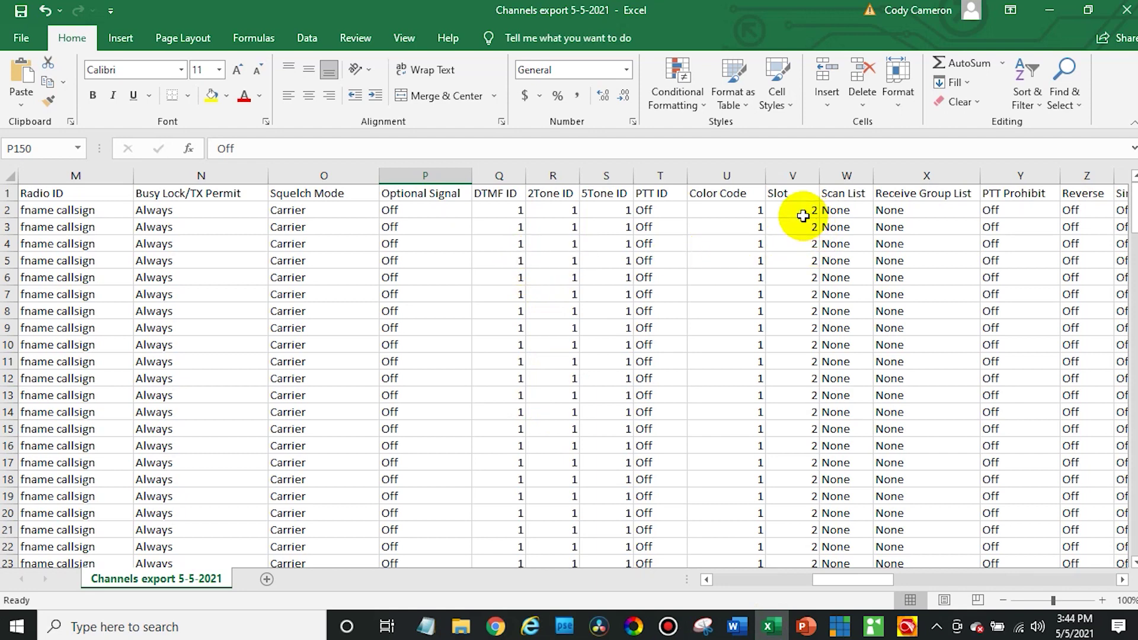
Enter color code 4 in U2, fill it down to U157, then return to RepeaterBook
left_click(750, 211)
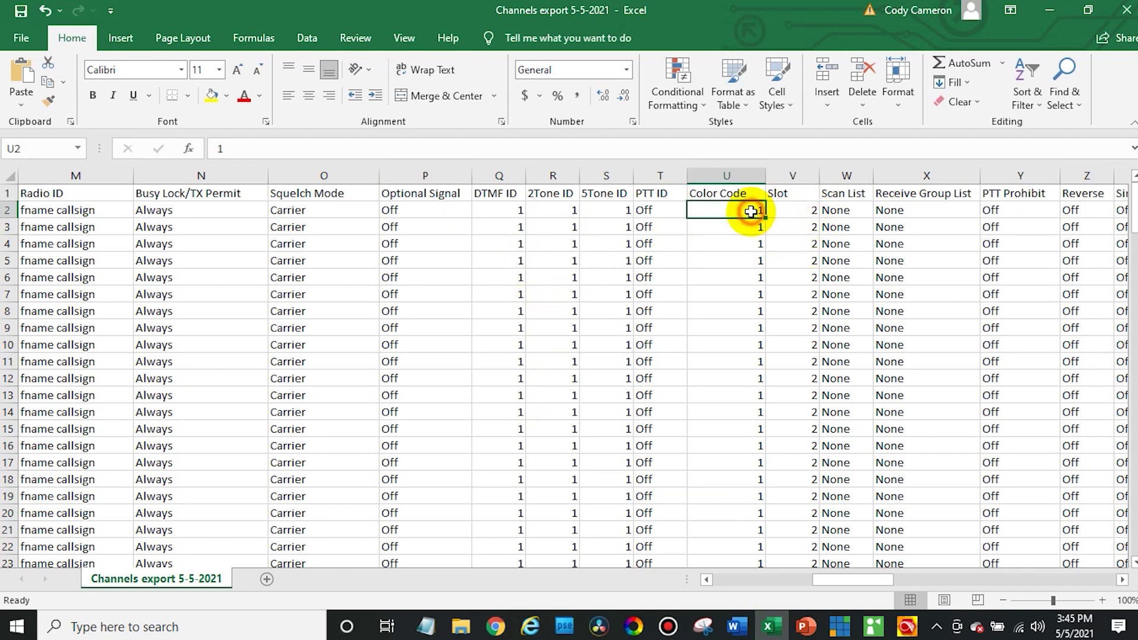
type("4")
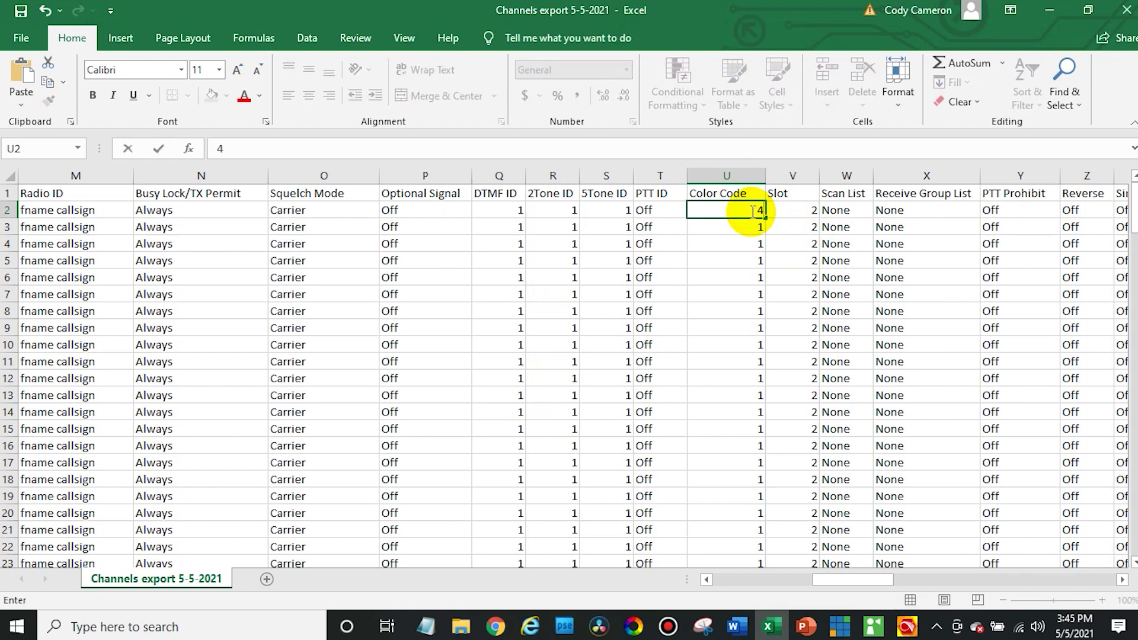
left_click(788, 213)
left_click(754, 213)
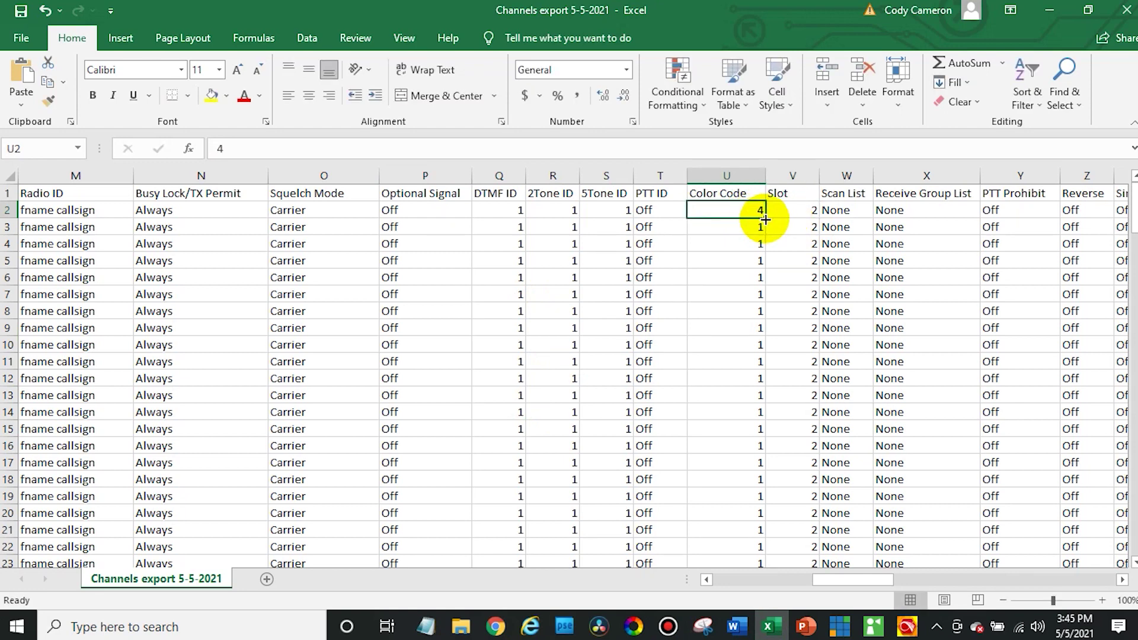
left_click_drag(764, 218, 745, 431)
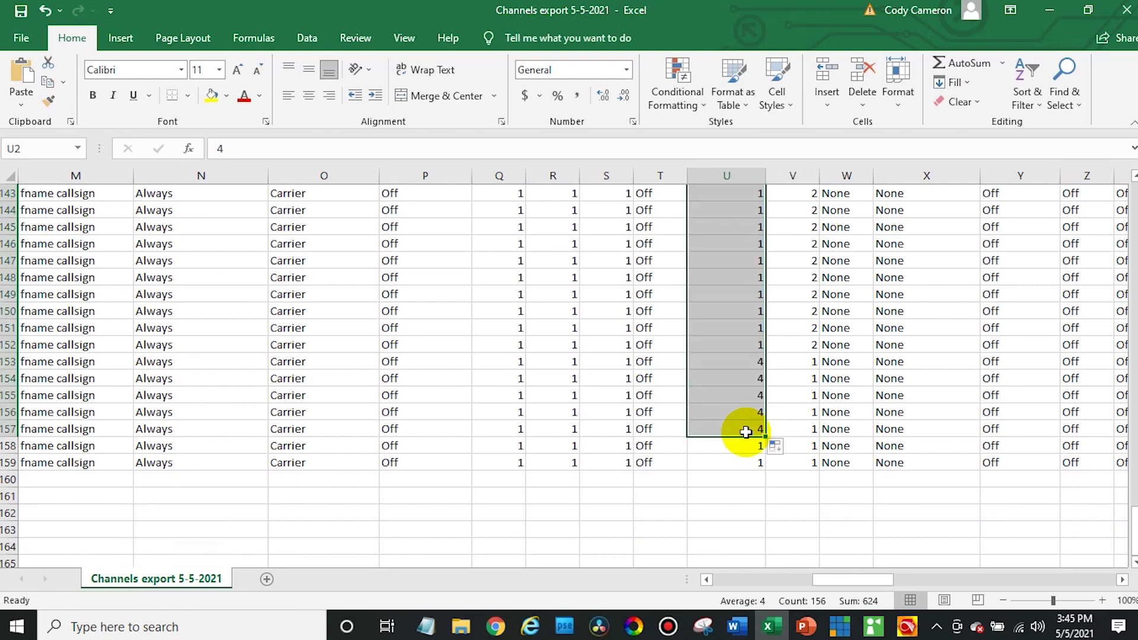
scroll(745, 431, "up", 17)
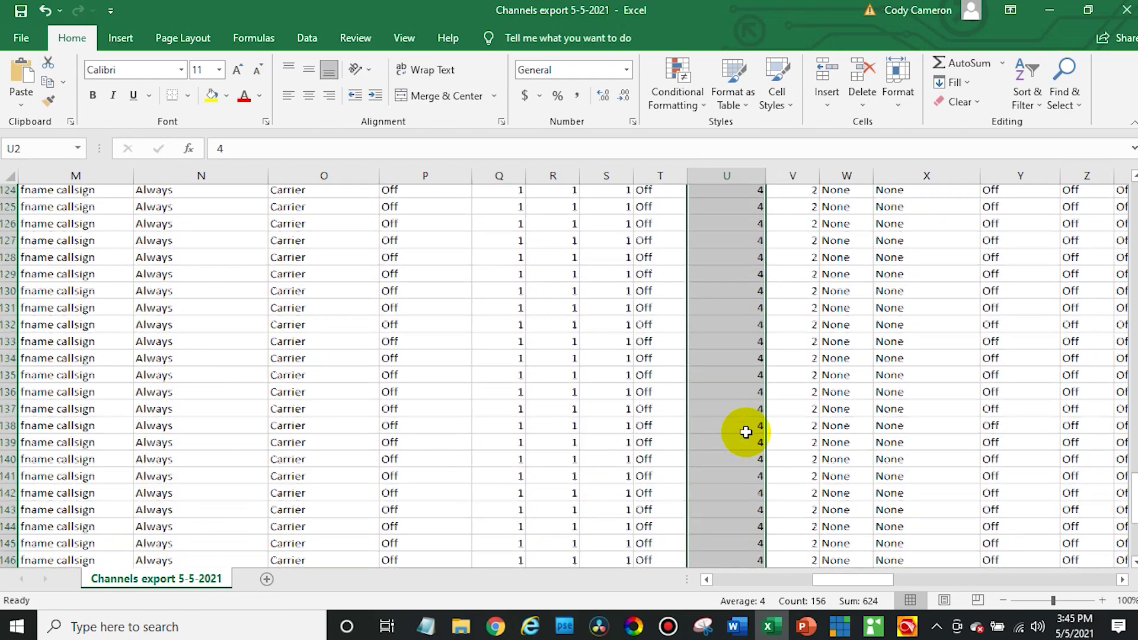
scroll(746, 433, "up", 20)
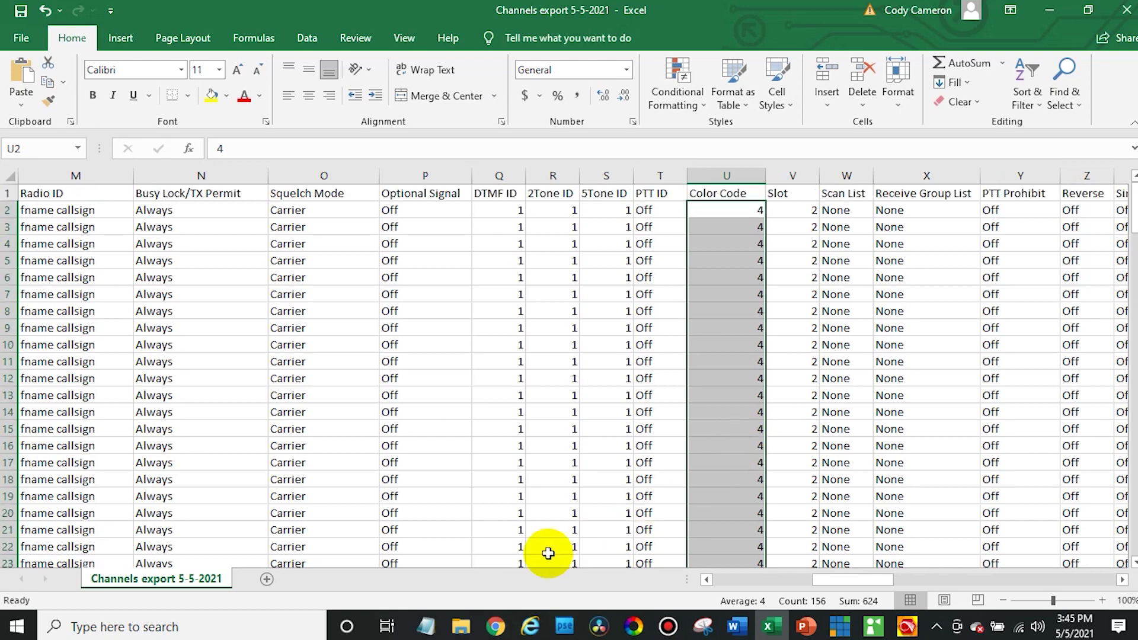
left_click(494, 628)
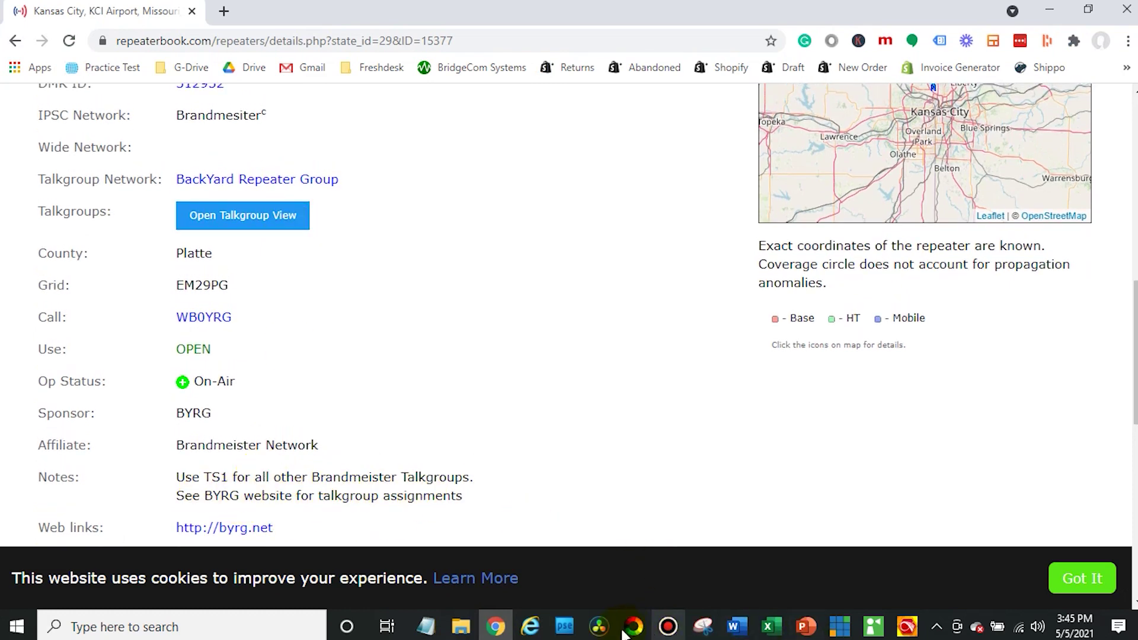
Enter Slot 1 in V2 and fill it down the Slot column through row 159
left_click(769, 625)
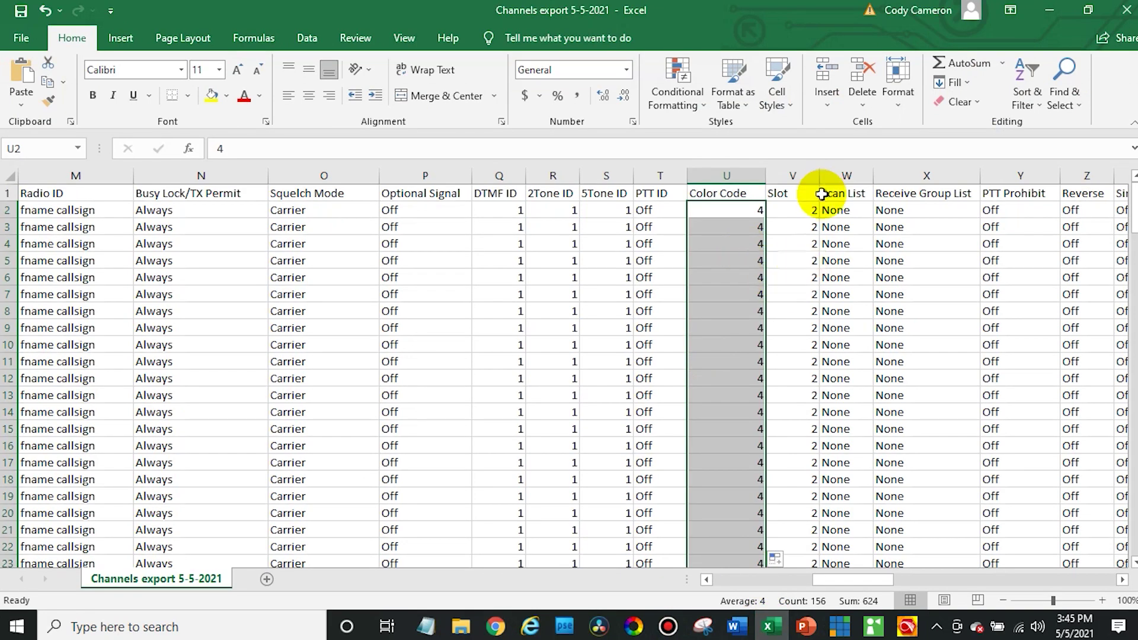
left_click(798, 212)
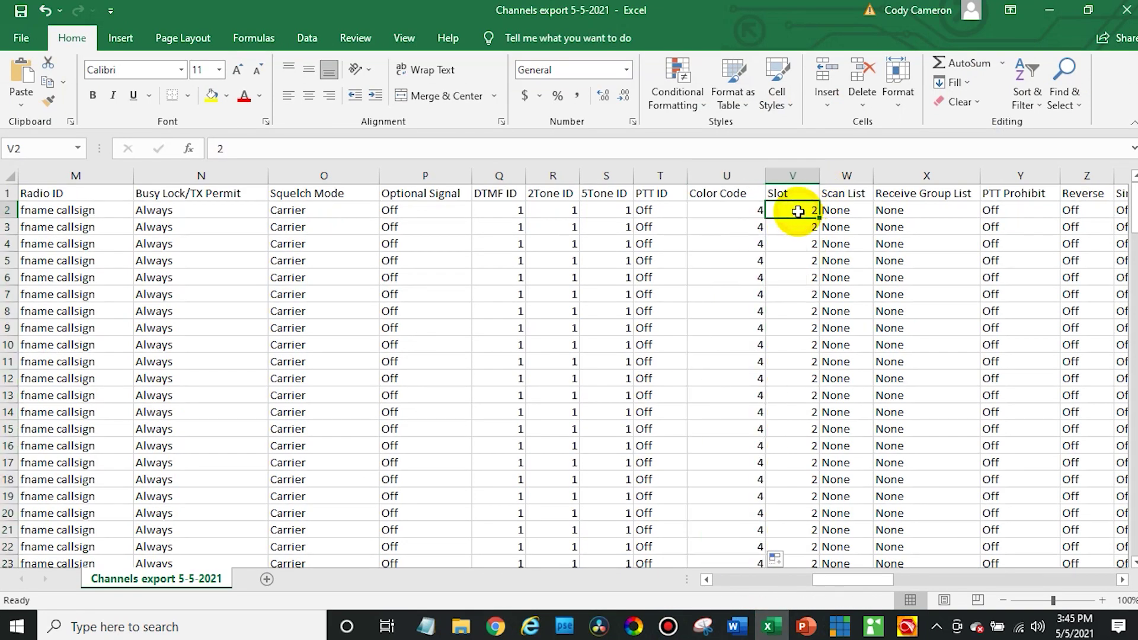
type("1")
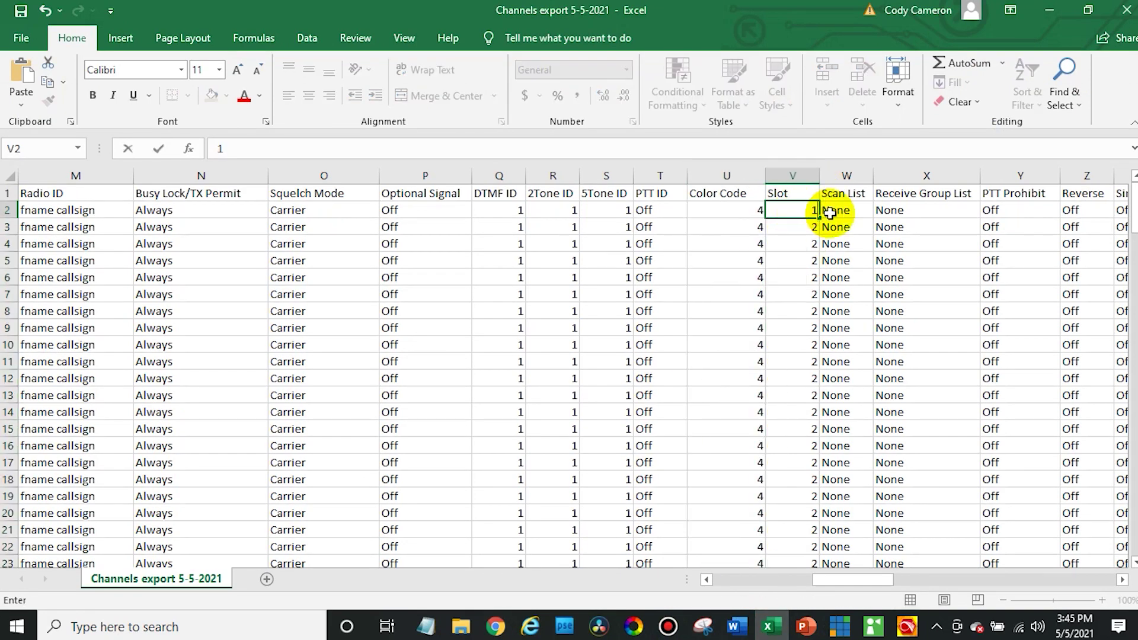
key("Tab")
left_click(802, 213)
left_click_drag(820, 219, 804, 462)
left_click(803, 501)
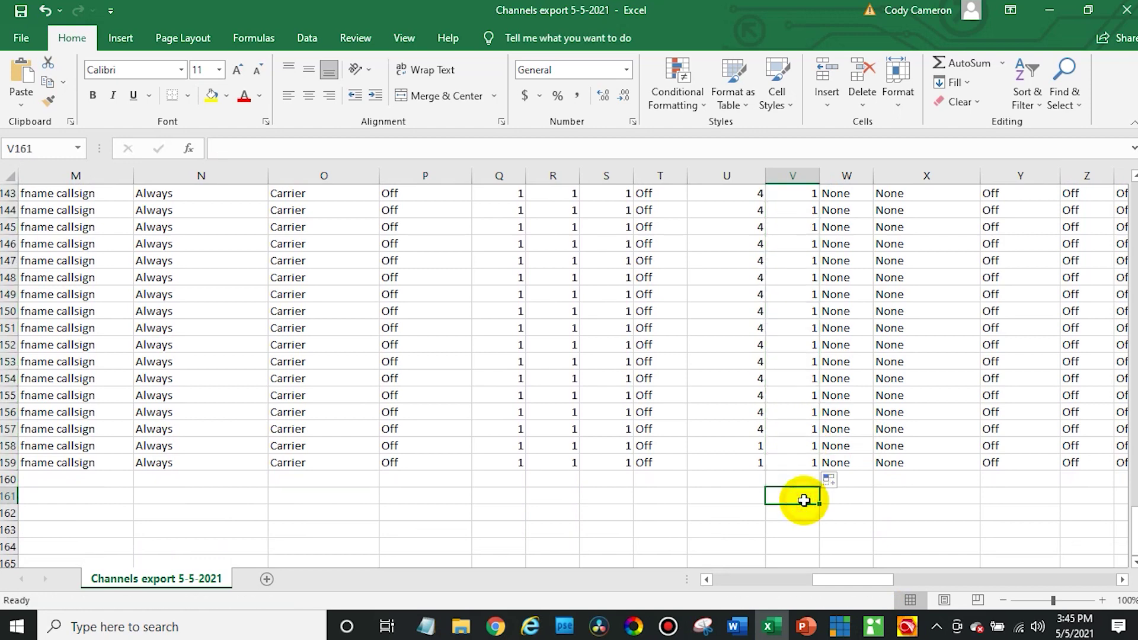
scroll(804, 501, "up", 15)
scroll(804, 501, "up", 20)
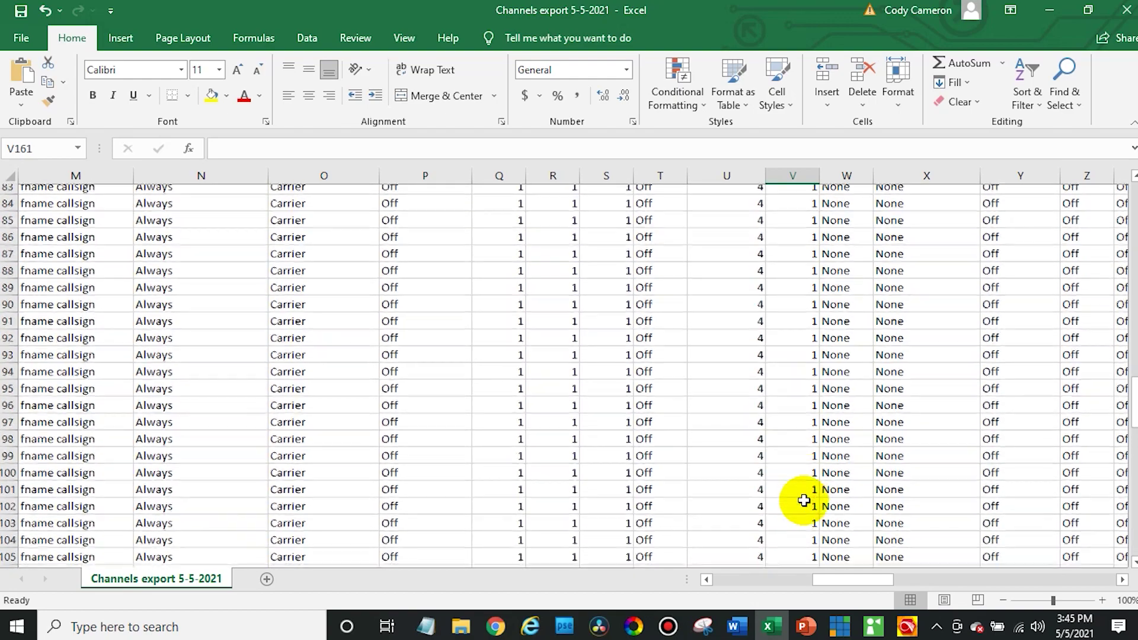
scroll(802, 520, "up", 7)
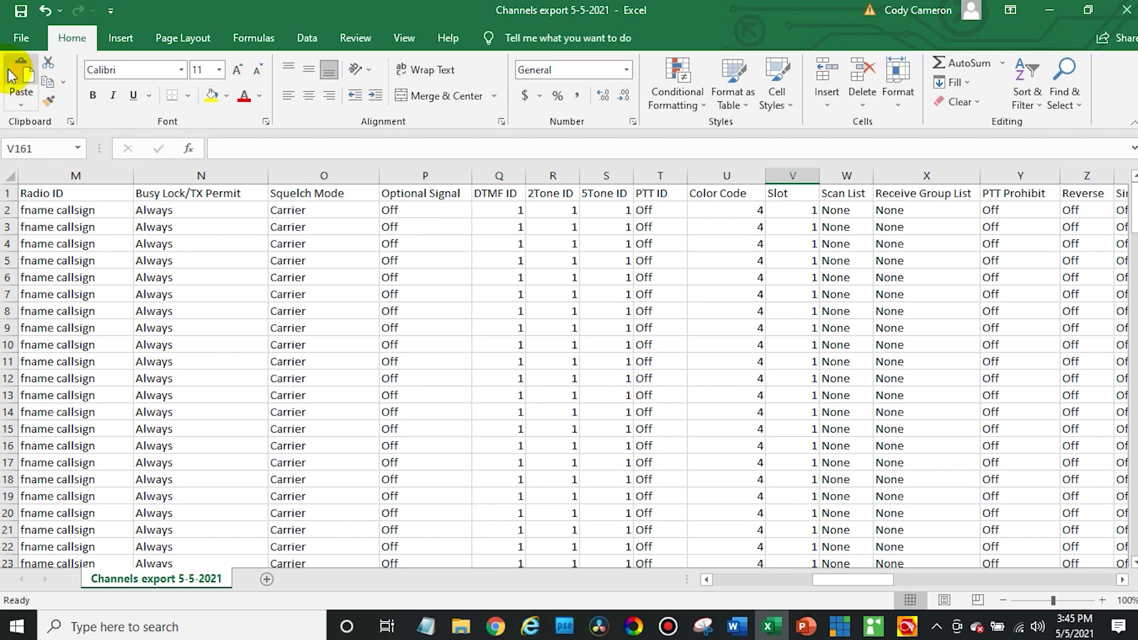
Save the sheet to the Desktop as CSV 'Edit Channels 5-5-2021' and minimize Excel
left_click(23, 39)
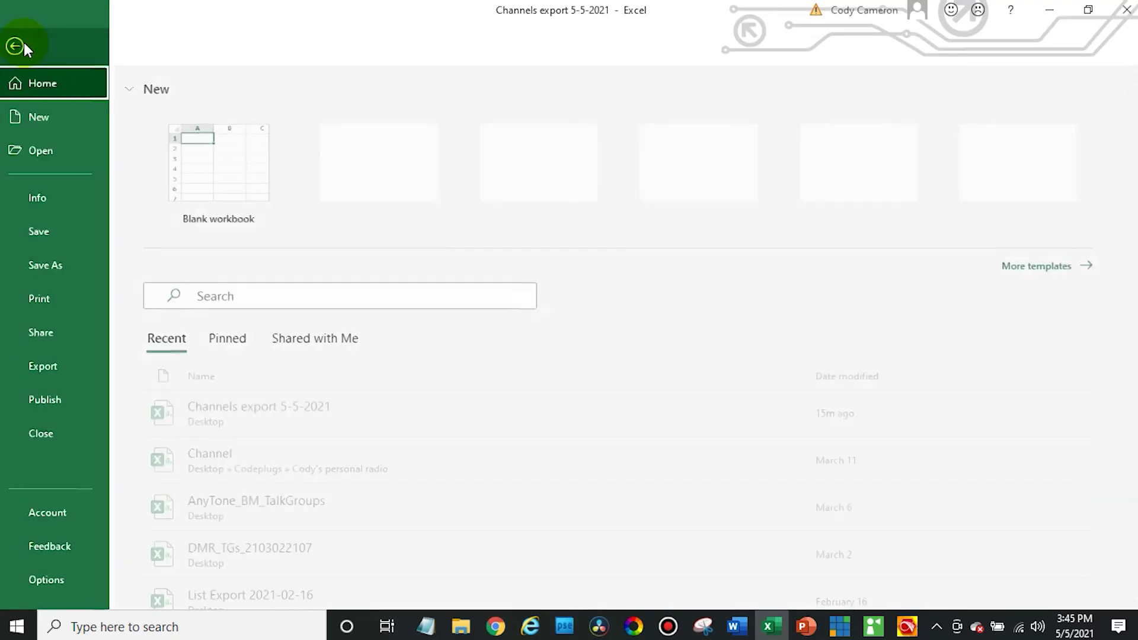
left_click(56, 259)
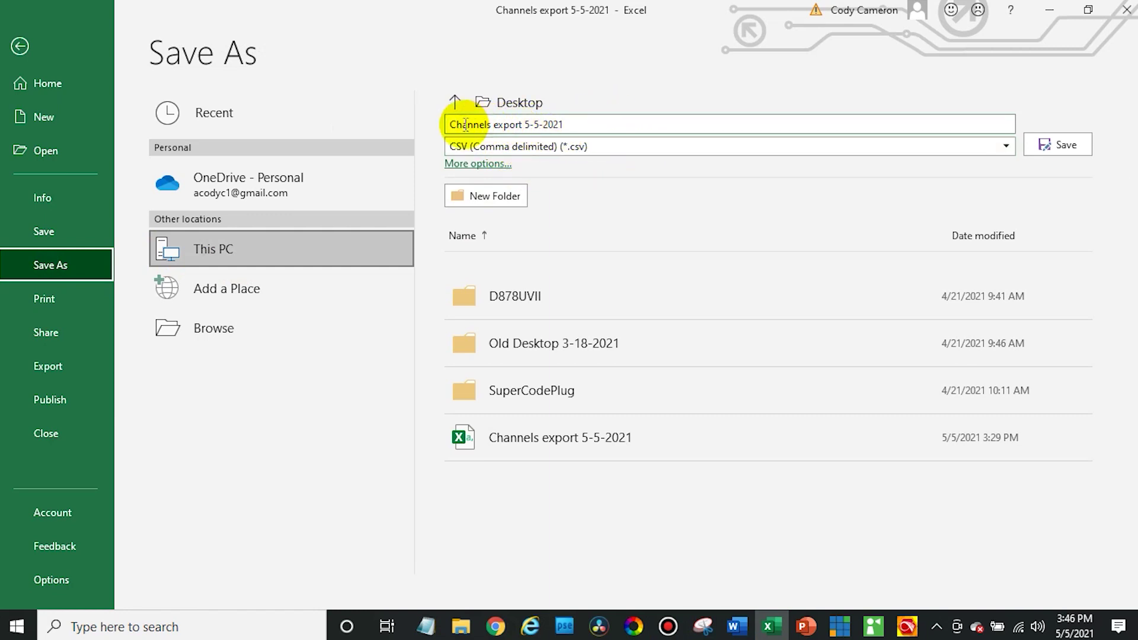
left_click(445, 124)
key("BackSpace")
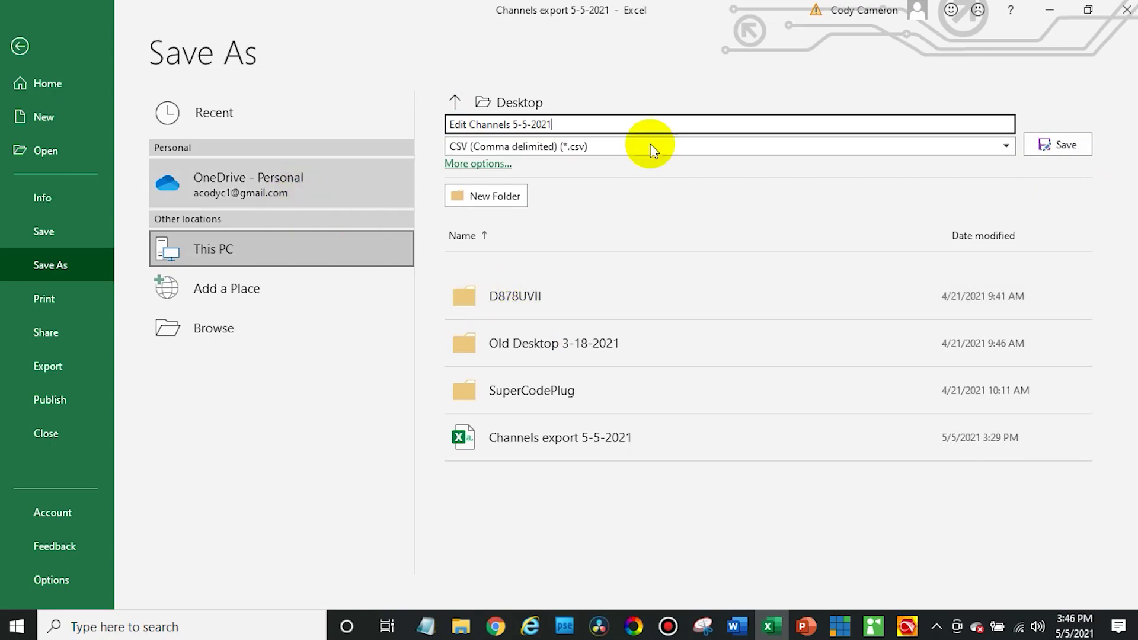
left_click(1066, 139)
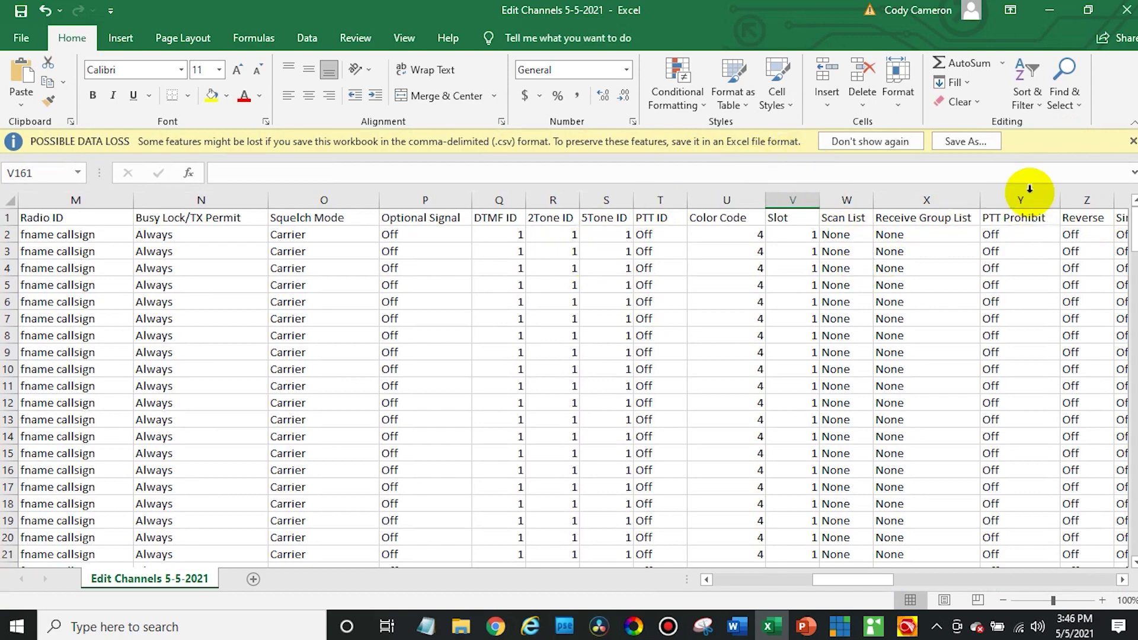
left_click(1049, 10)
Minimize the browser and confirm Edit Channels 5-5-2021 is saved on the desktop
left_click(1049, 12)
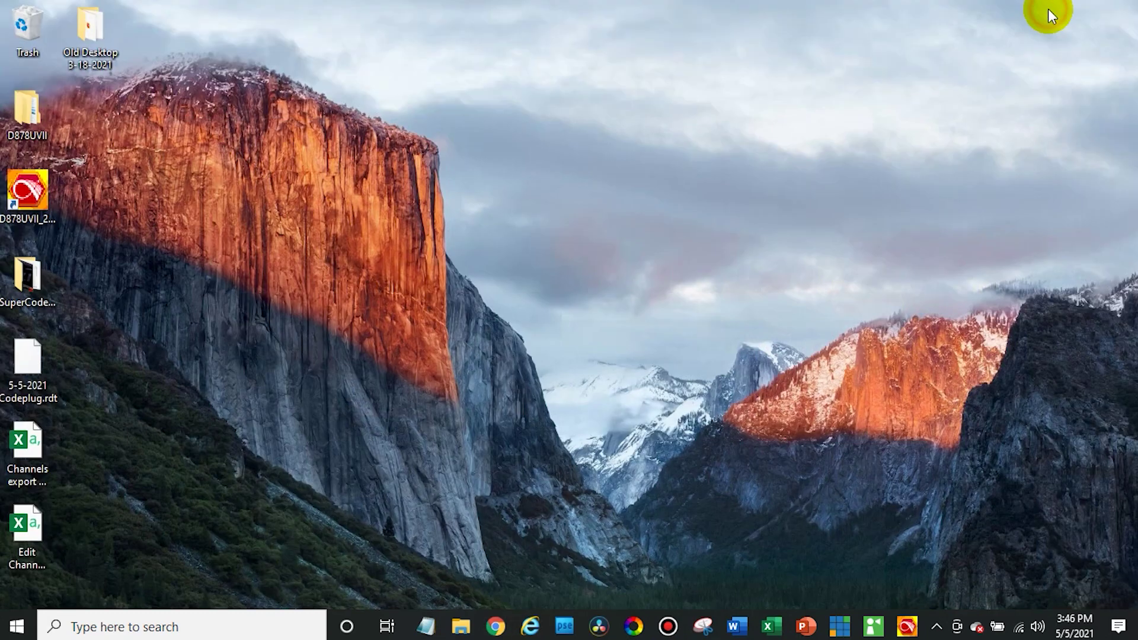
left_click(34, 523)
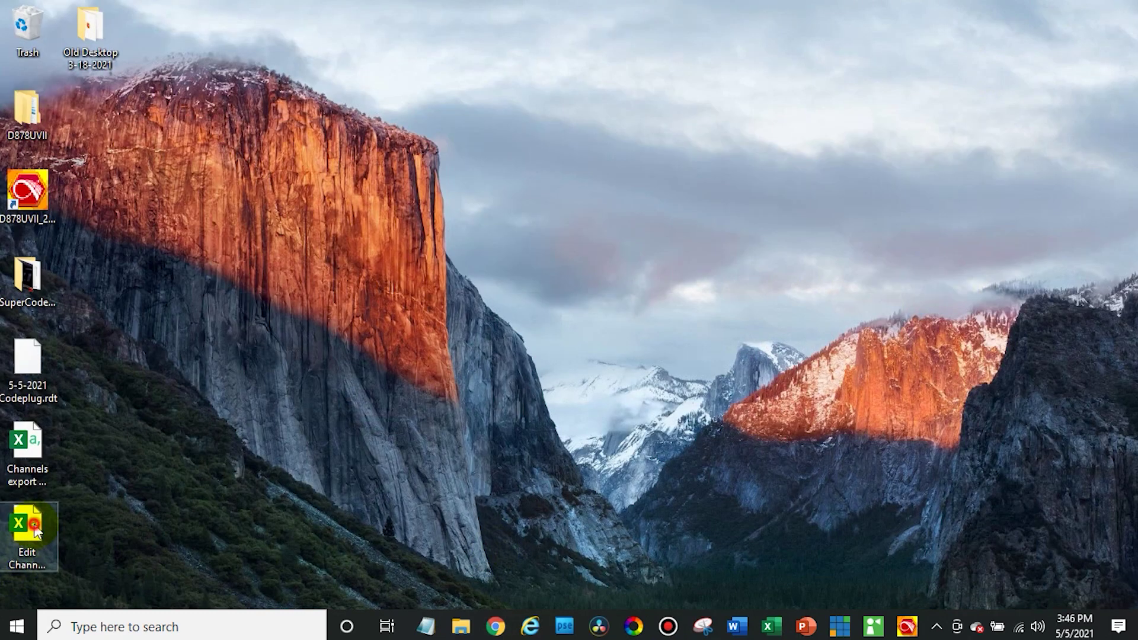
left_click(356, 511)
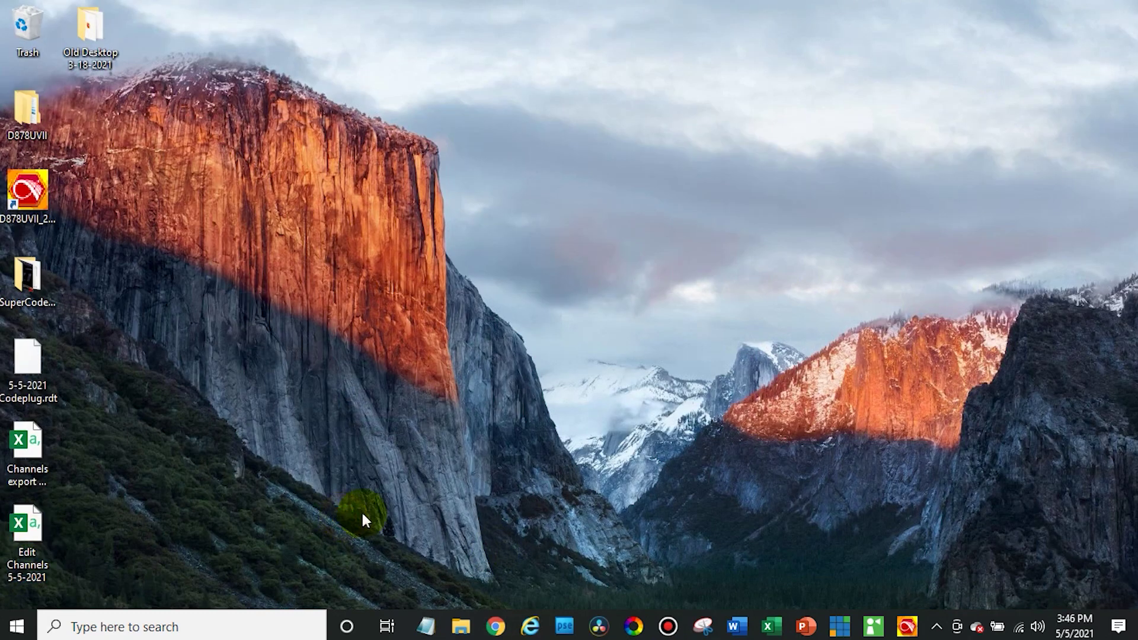
In the D878UVII CPS, import Edit Channels 5-5-2021.csv as the channel data via Tool > Import
left_click(906, 625)
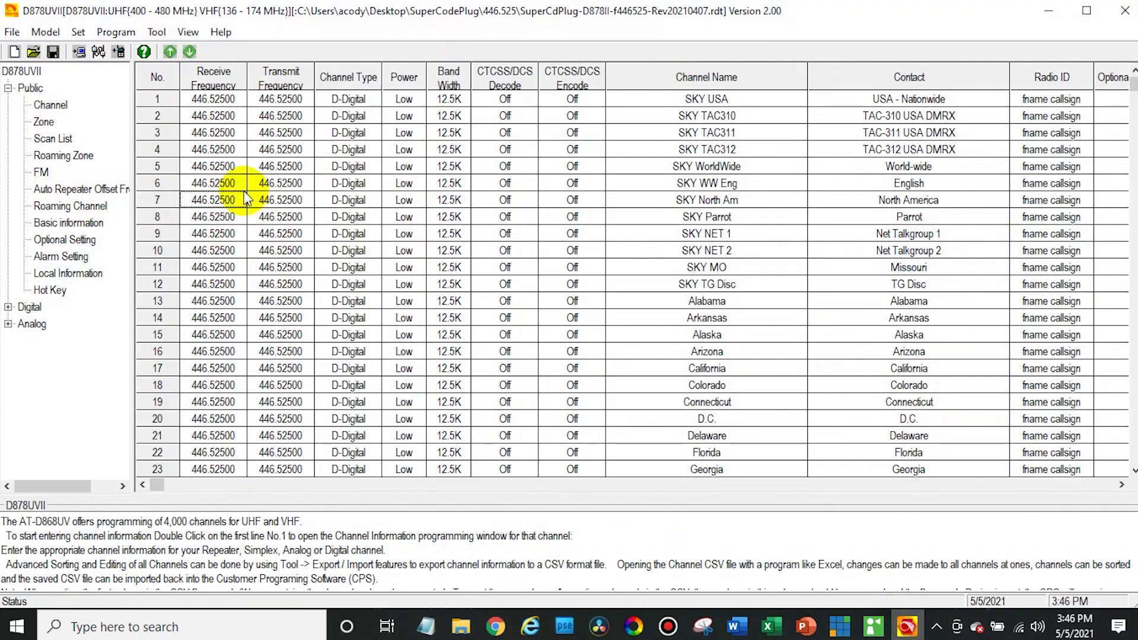
left_click(155, 32)
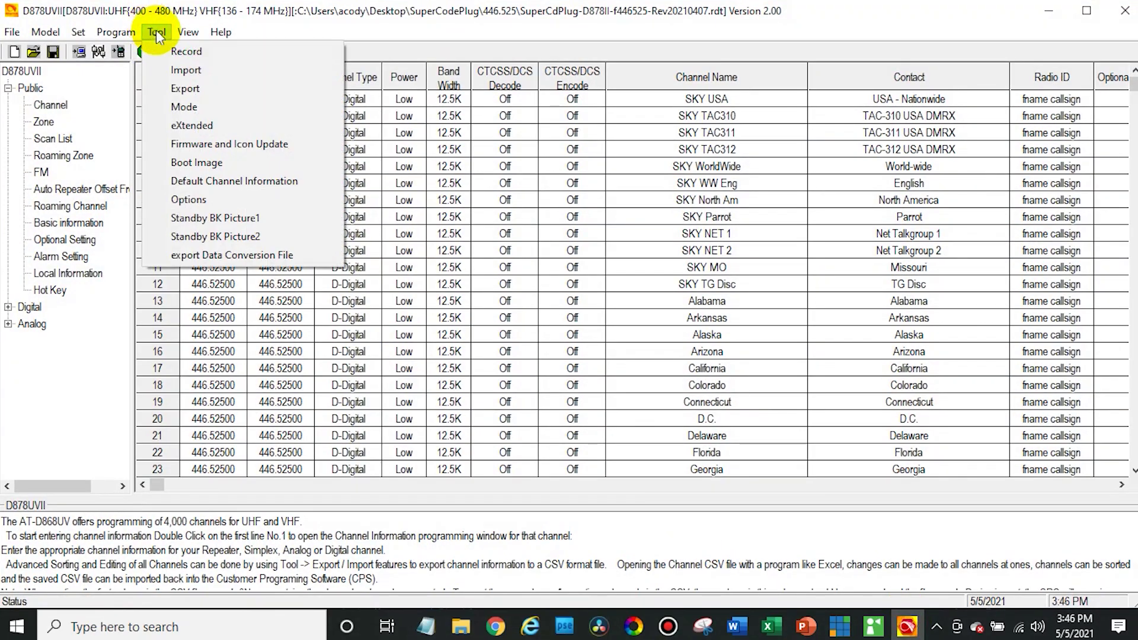
left_click(175, 68)
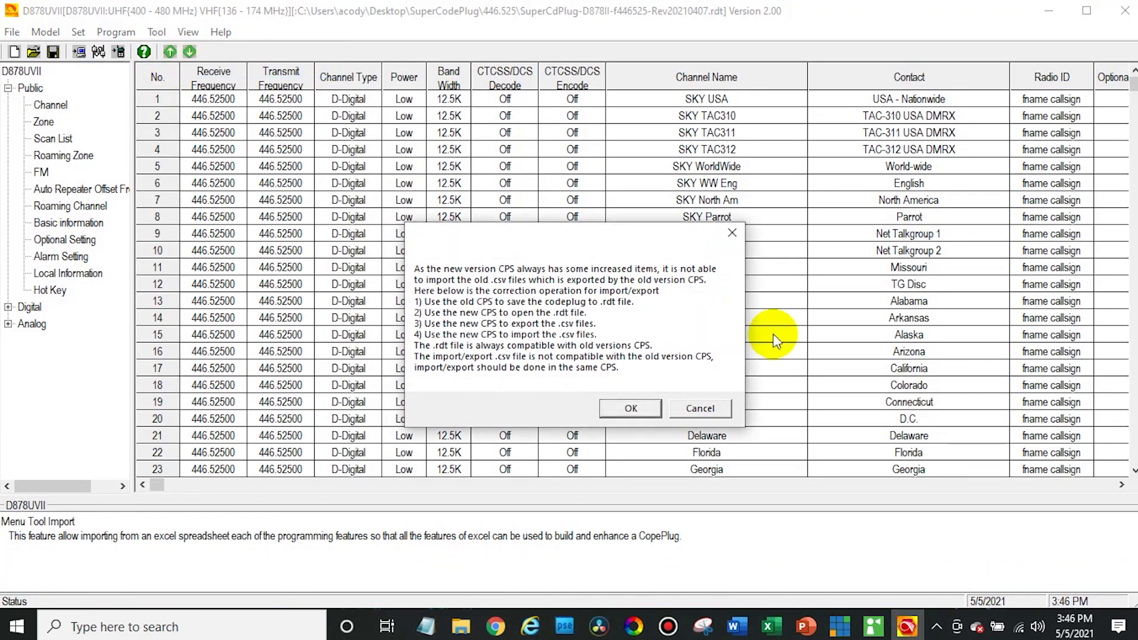
left_click(631, 410)
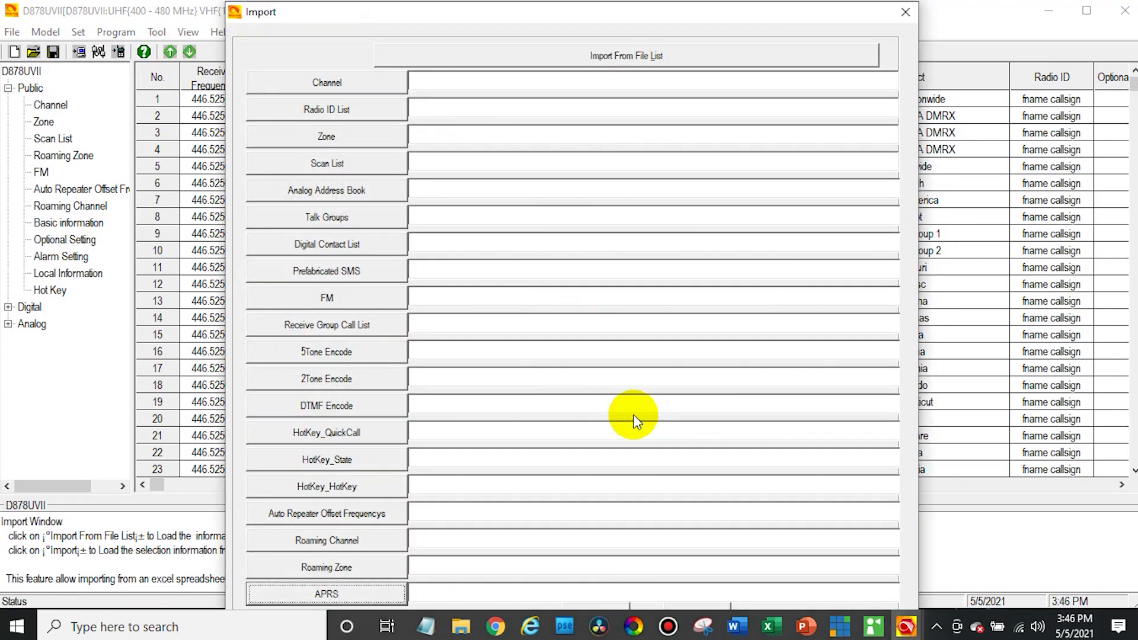
left_click(357, 86)
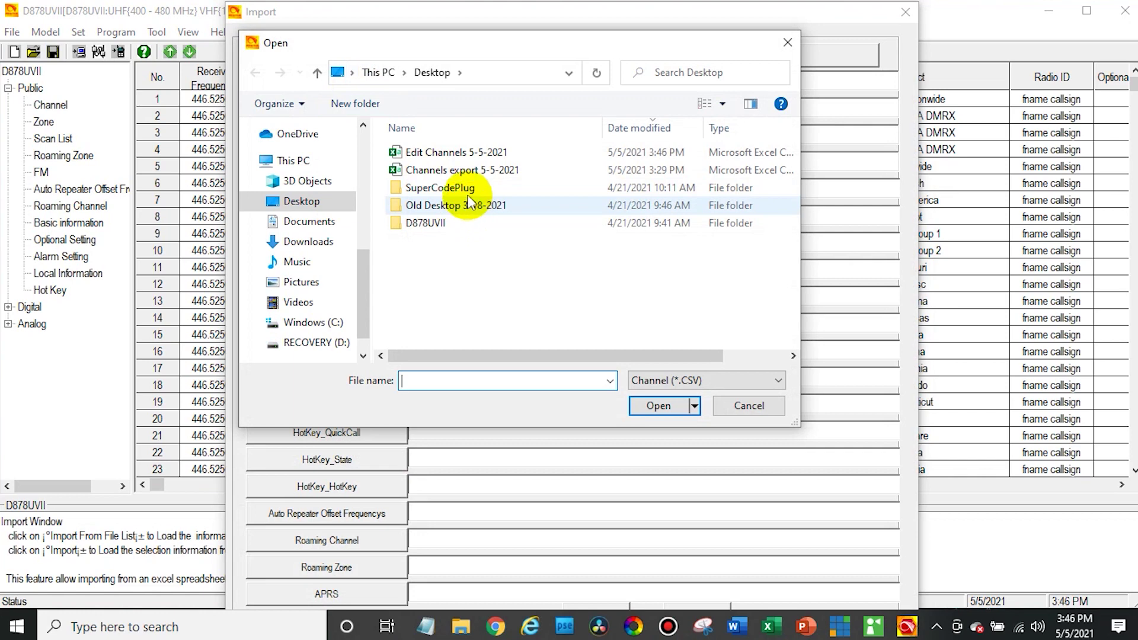
left_click(464, 152)
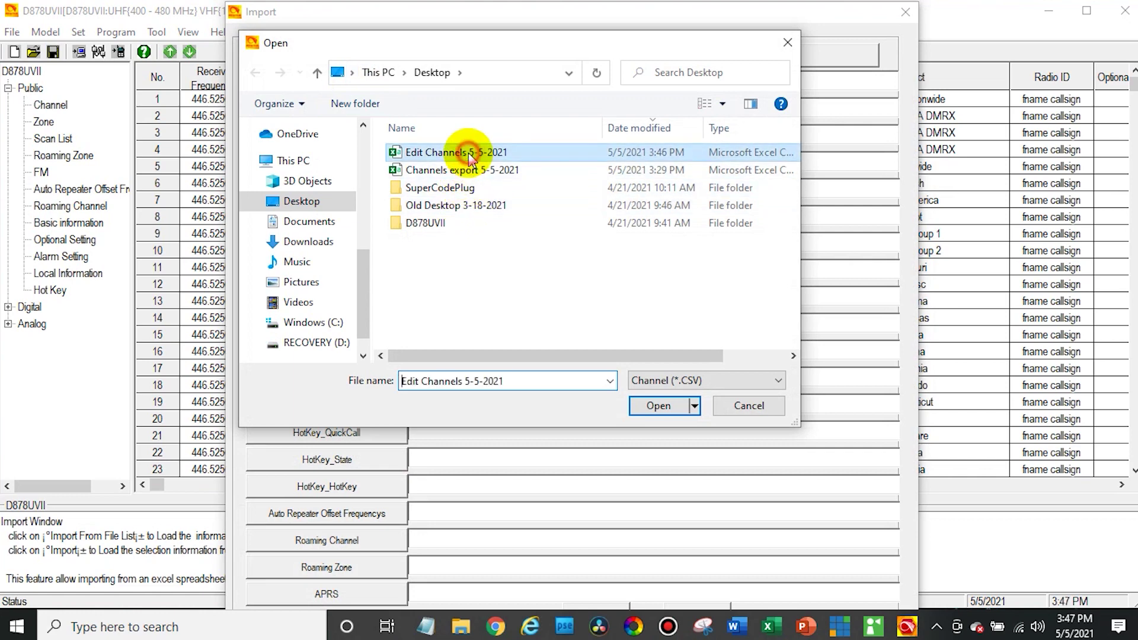
left_click(659, 406)
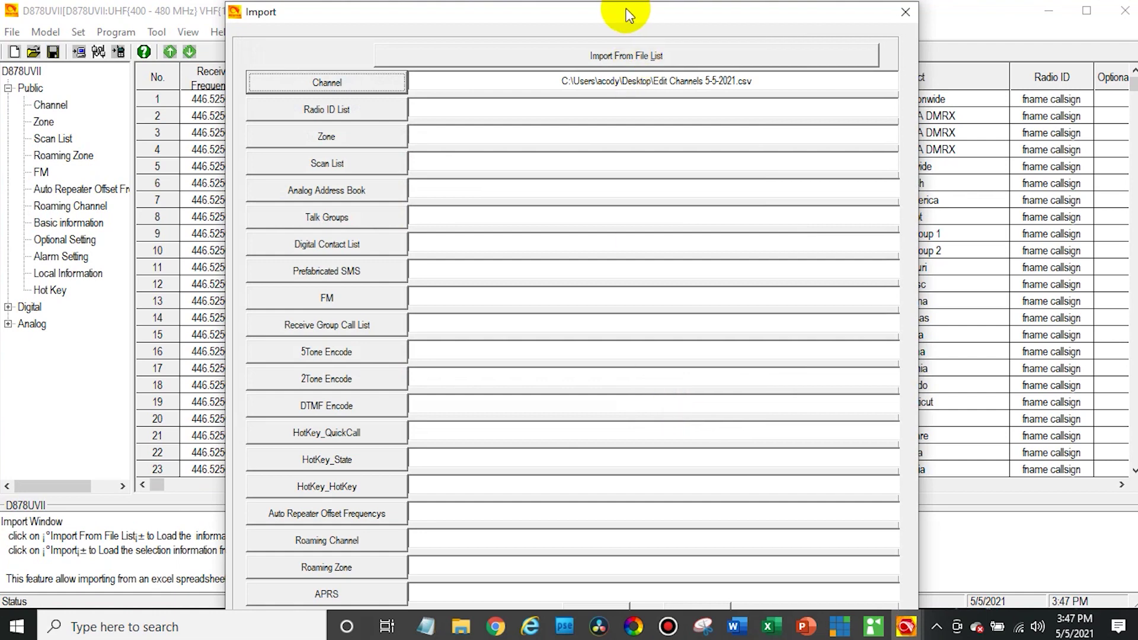
left_click_drag(624, 13, 623, 9)
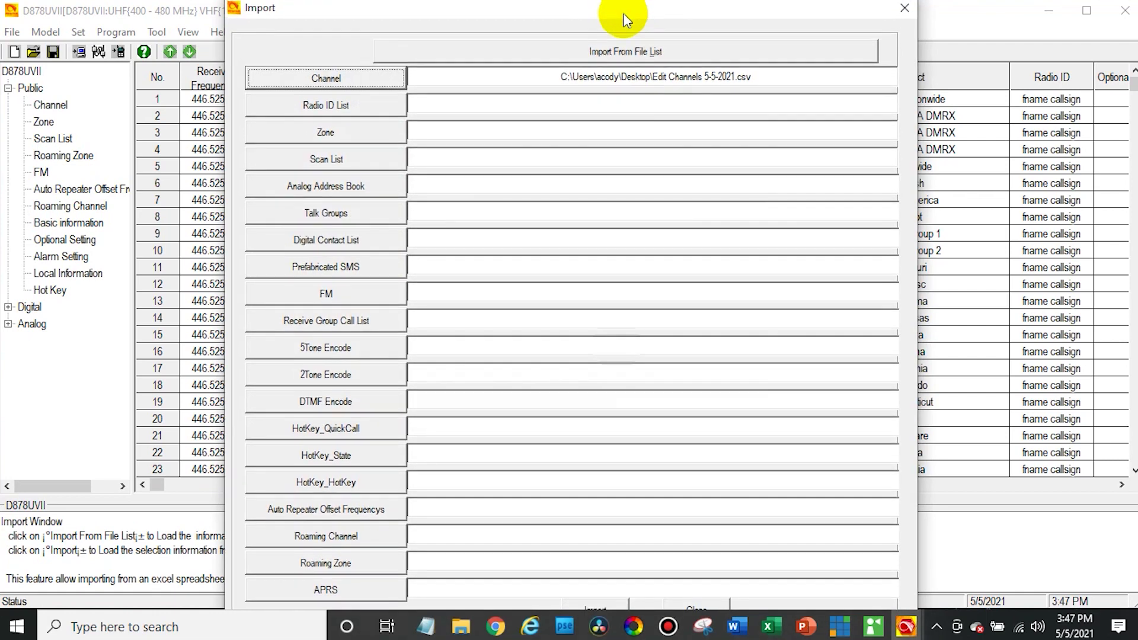
left_click(603, 599)
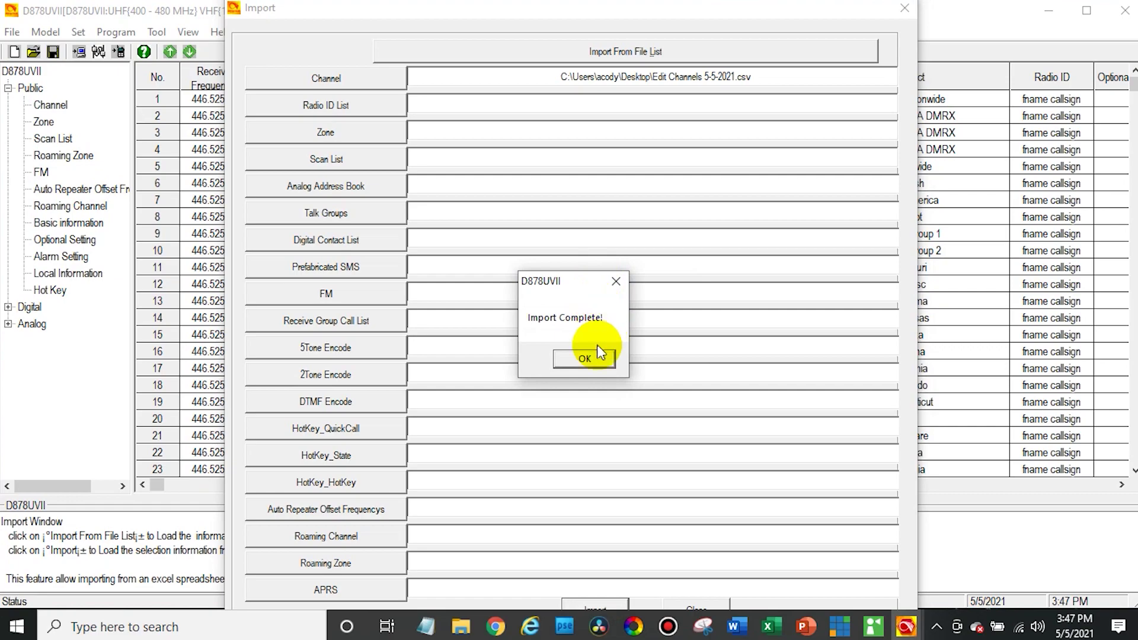
left_click(584, 355)
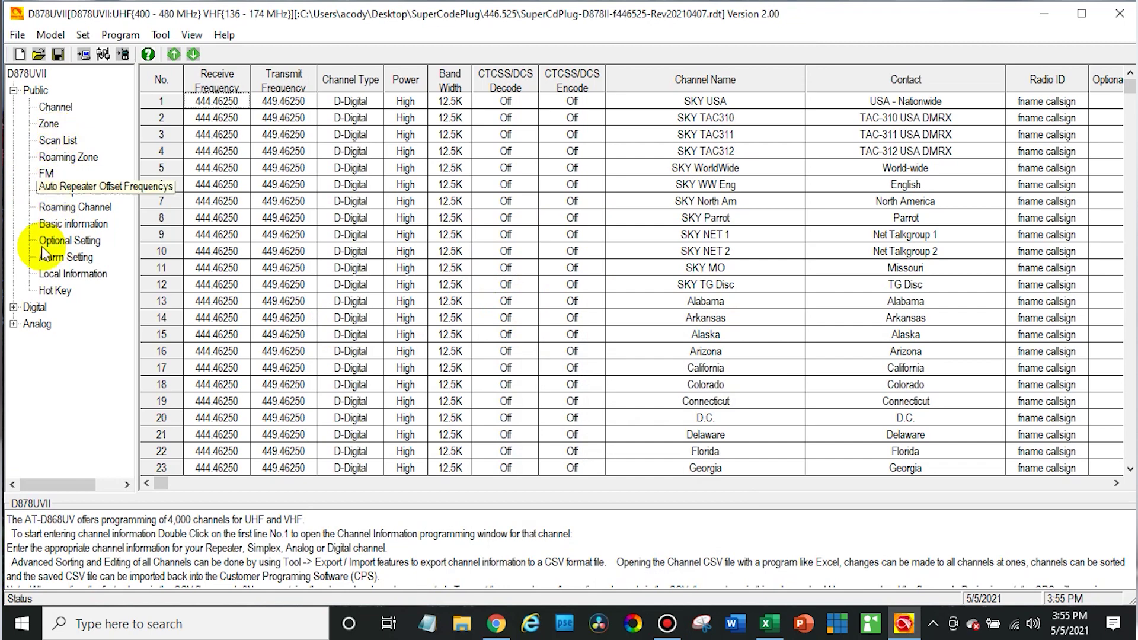
In the Radio ID List, rename radio ID 1234567 to the operator's name and callsign
left_click(14, 308)
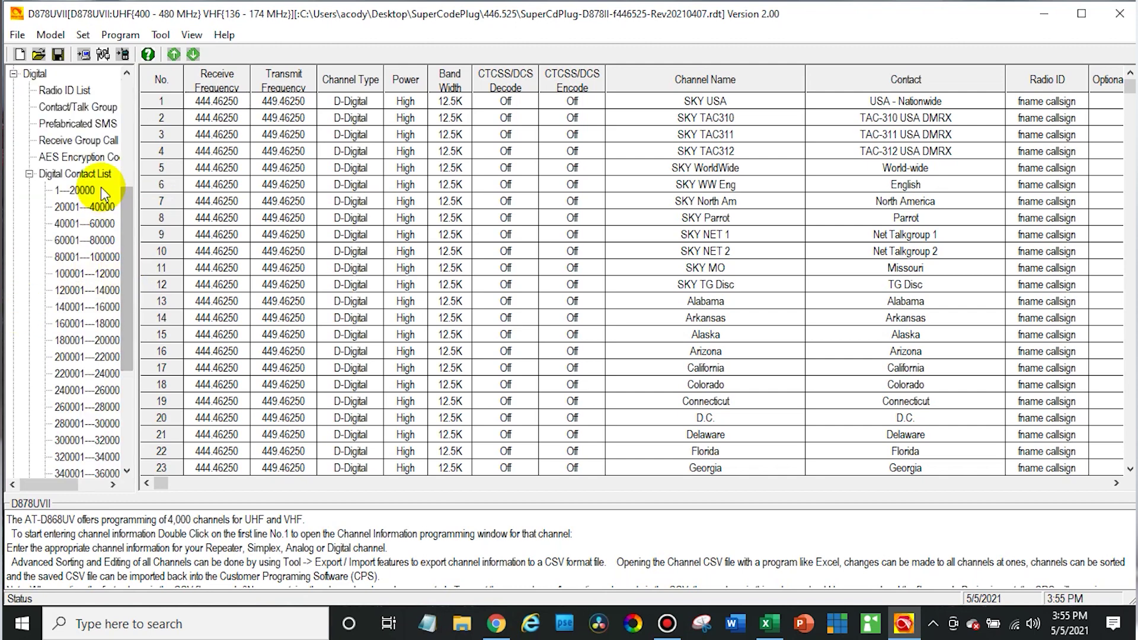
left_click(59, 92)
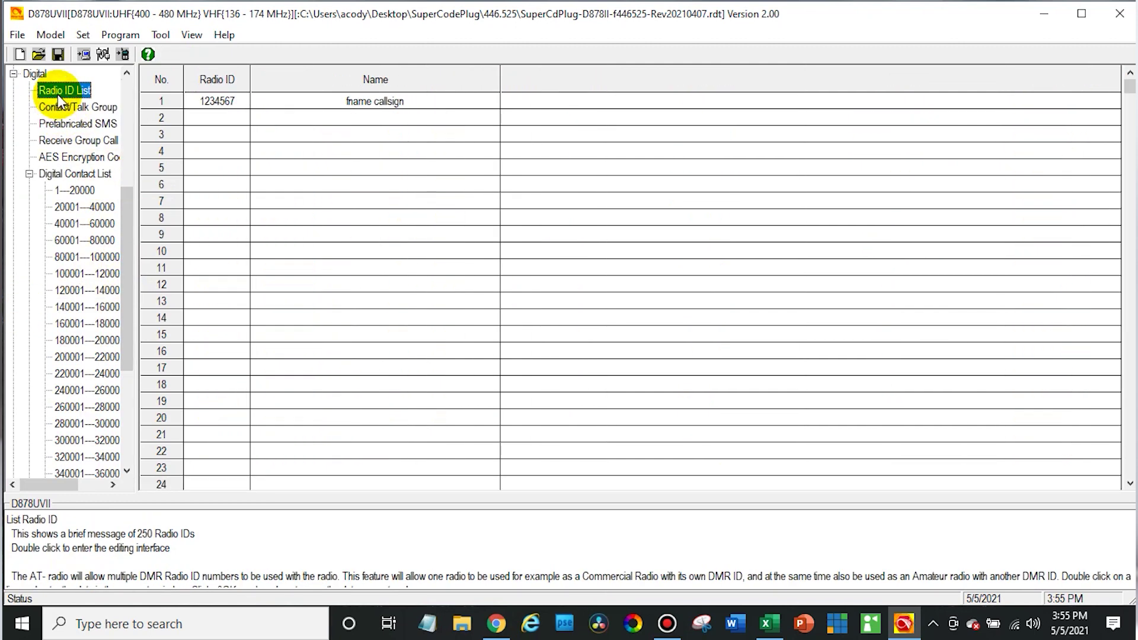
double_click(350, 105)
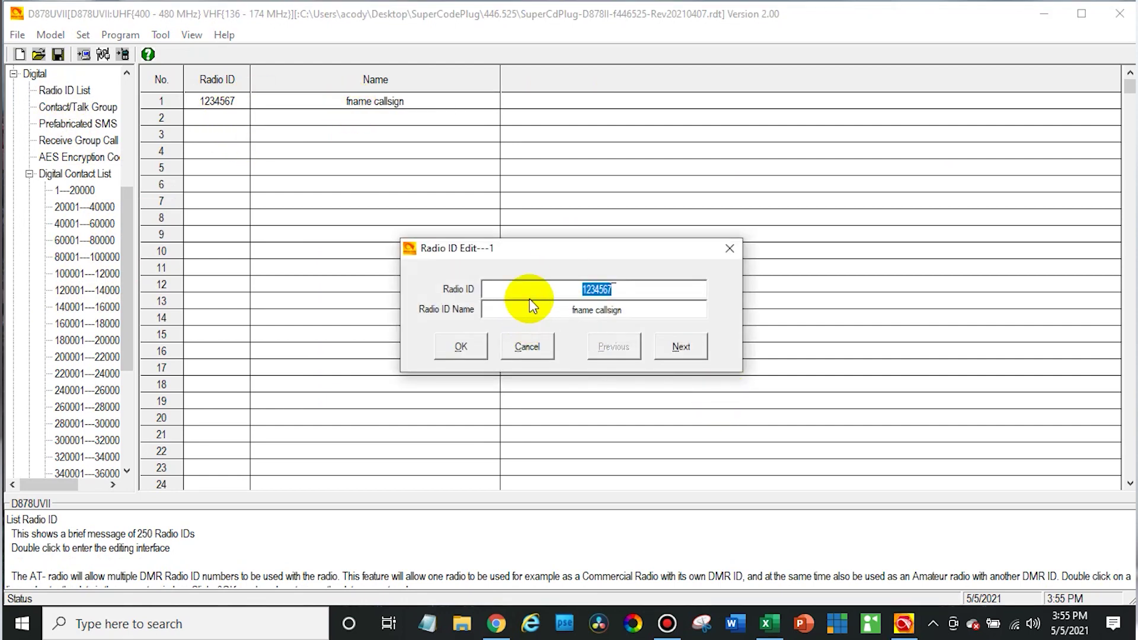
triple_click(559, 313)
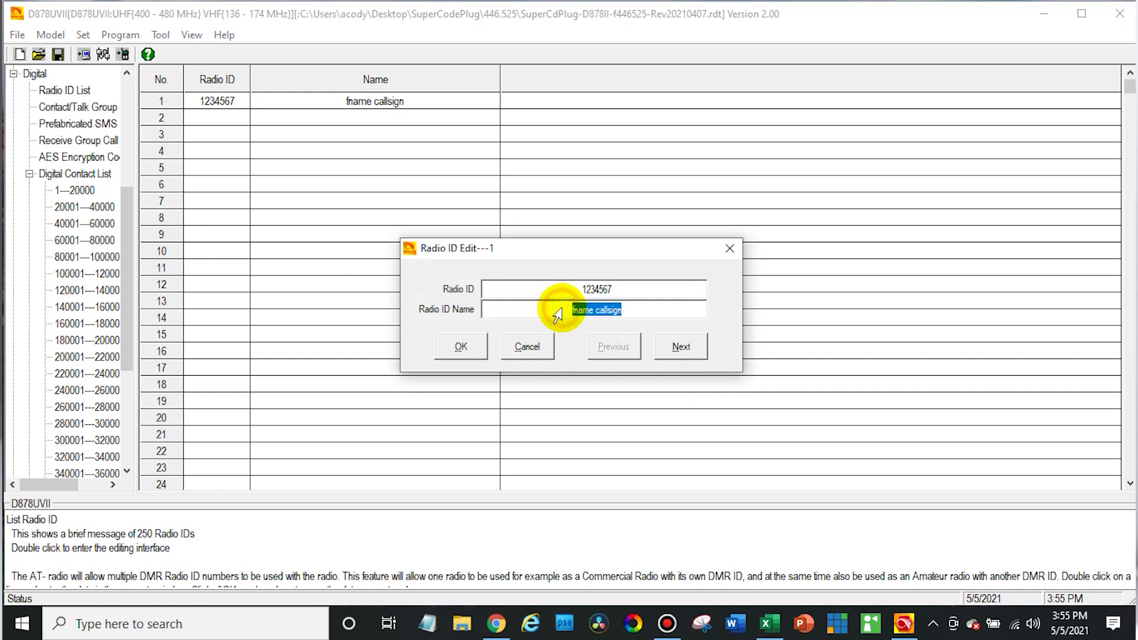
type("Cody W")
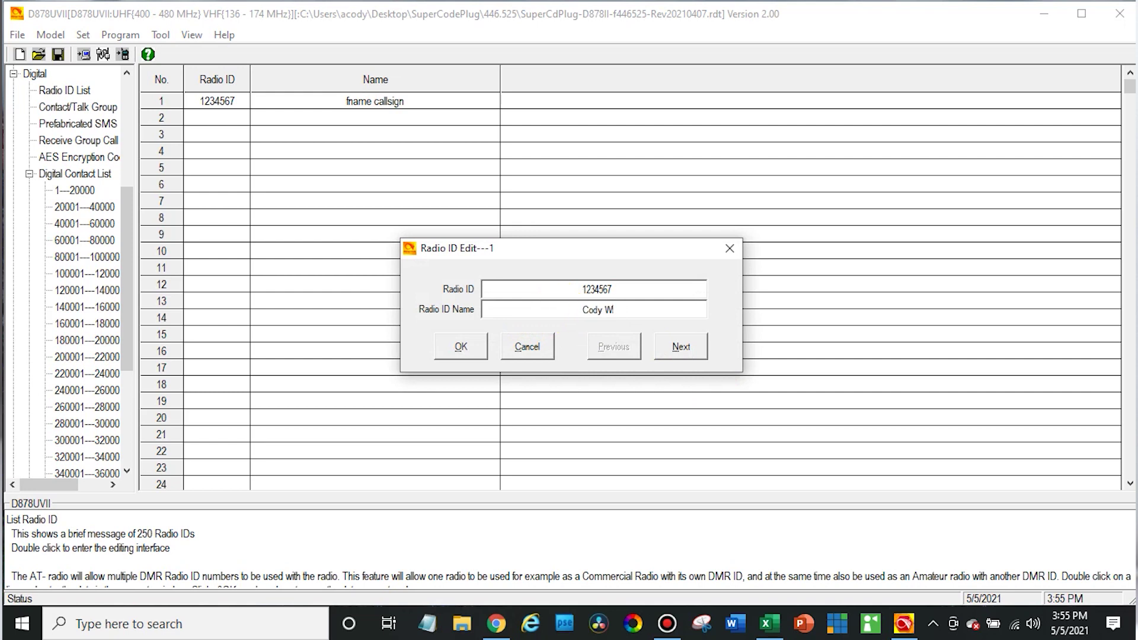
type("3AMG")
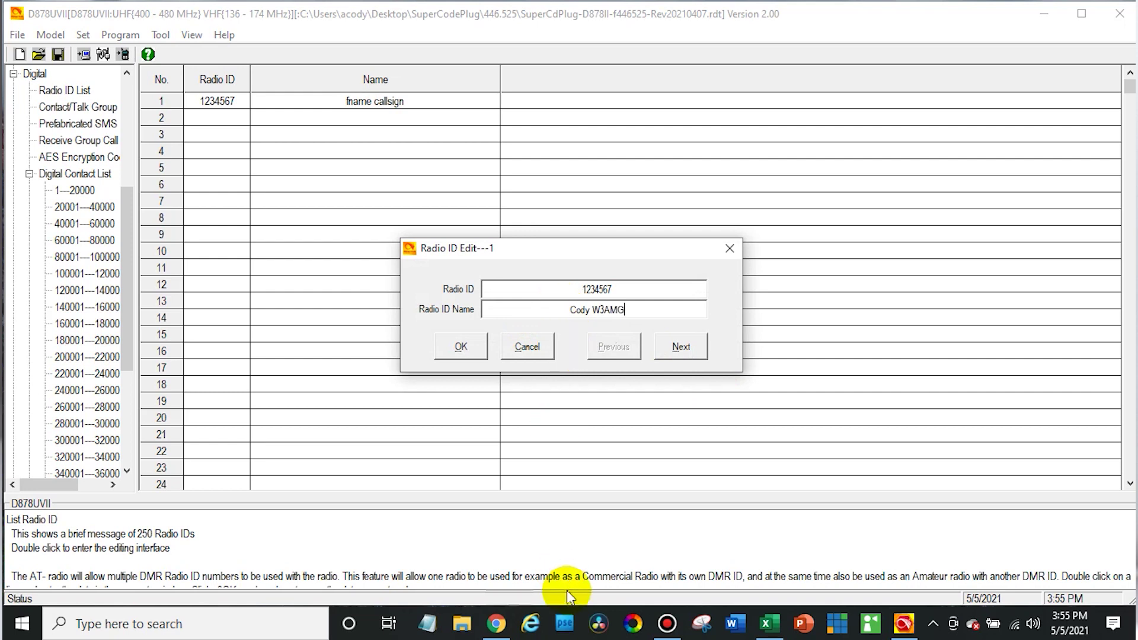
left_click(495, 623)
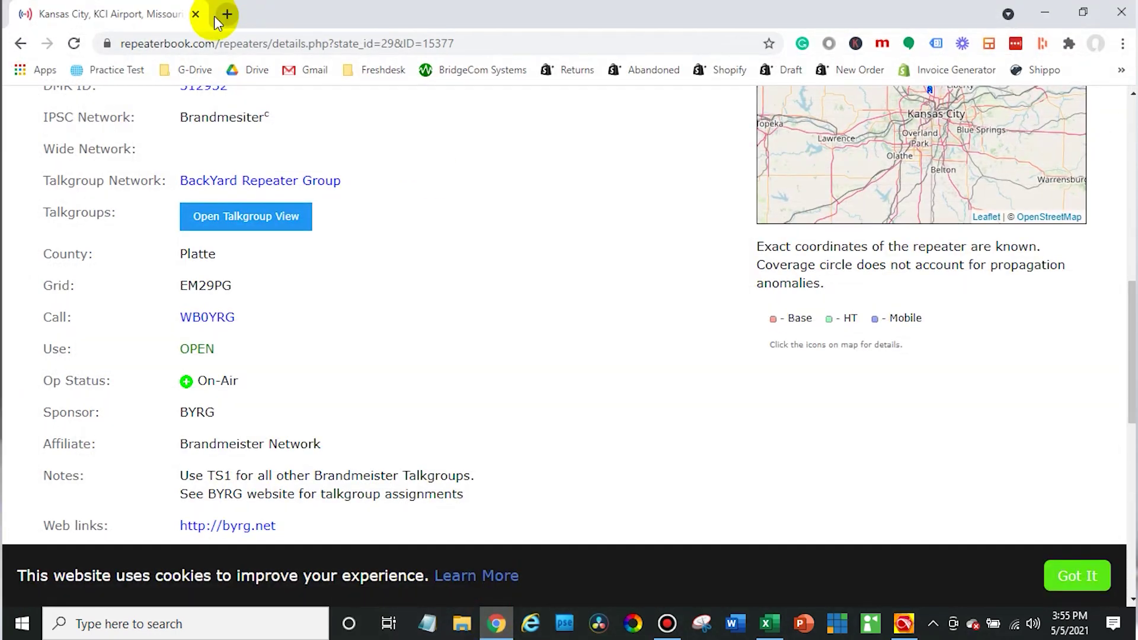
Open radioid.net in a new tab and go to its DMR user ID search
left_click(223, 14)
type("rad")
key("Return")
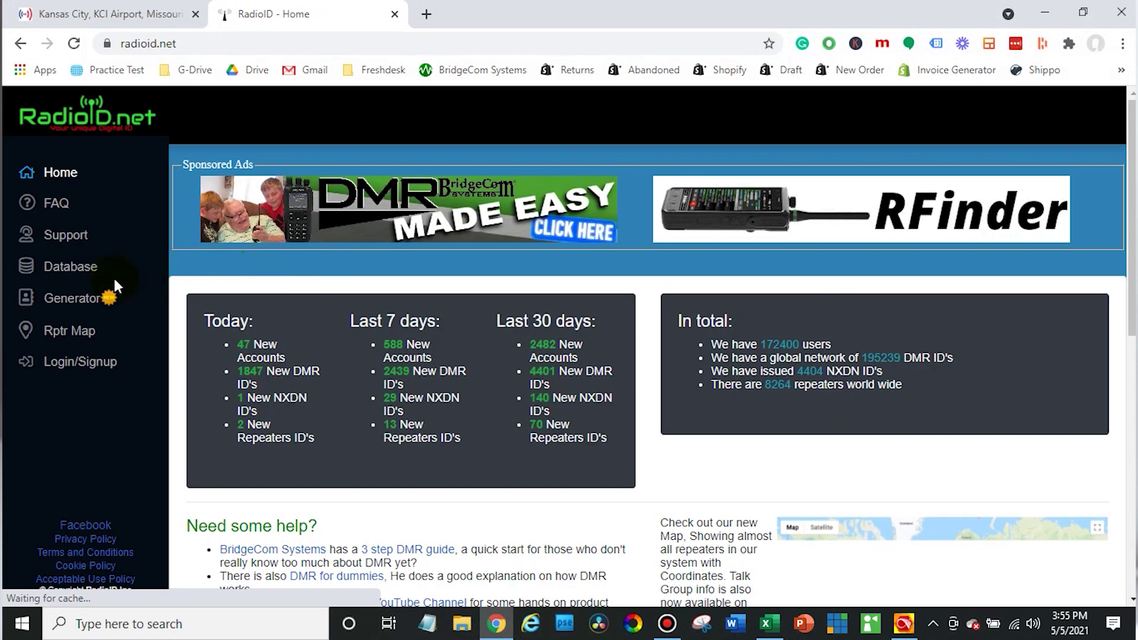
left_click(88, 274)
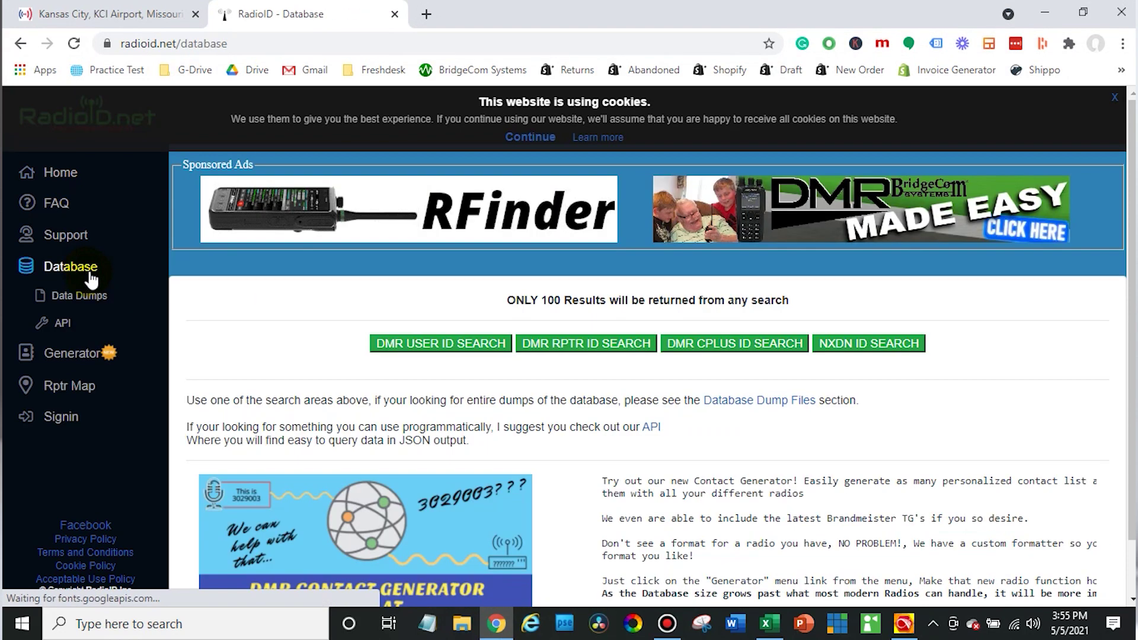
left_click(439, 349)
left_click(439, 350)
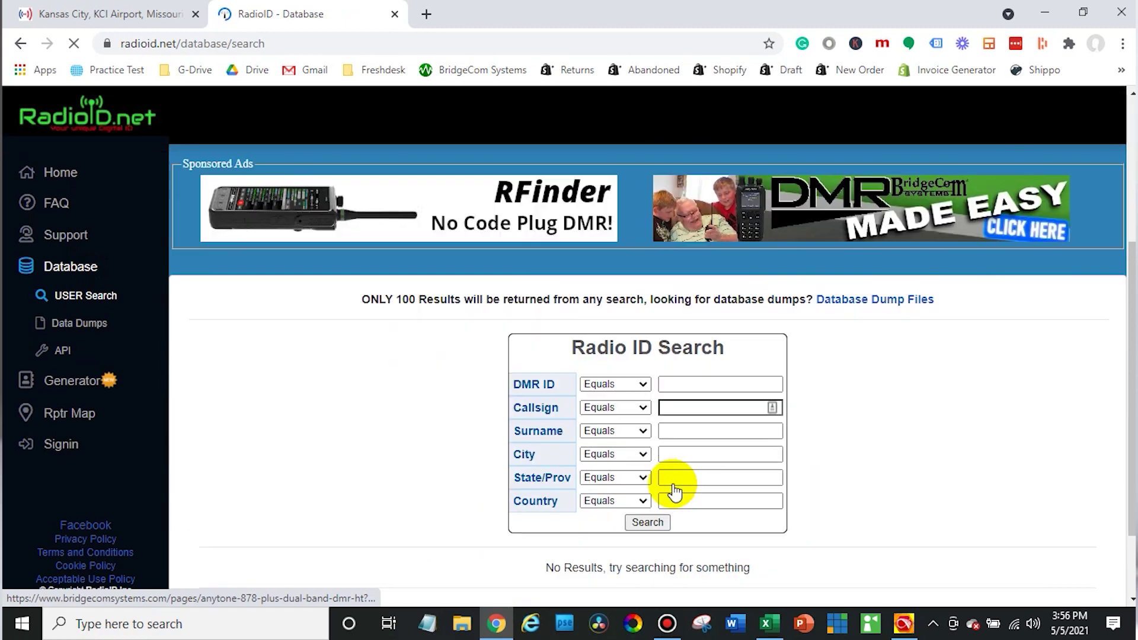
Search the ID database by the operator's callsign
scroll(690, 409, "down", 1)
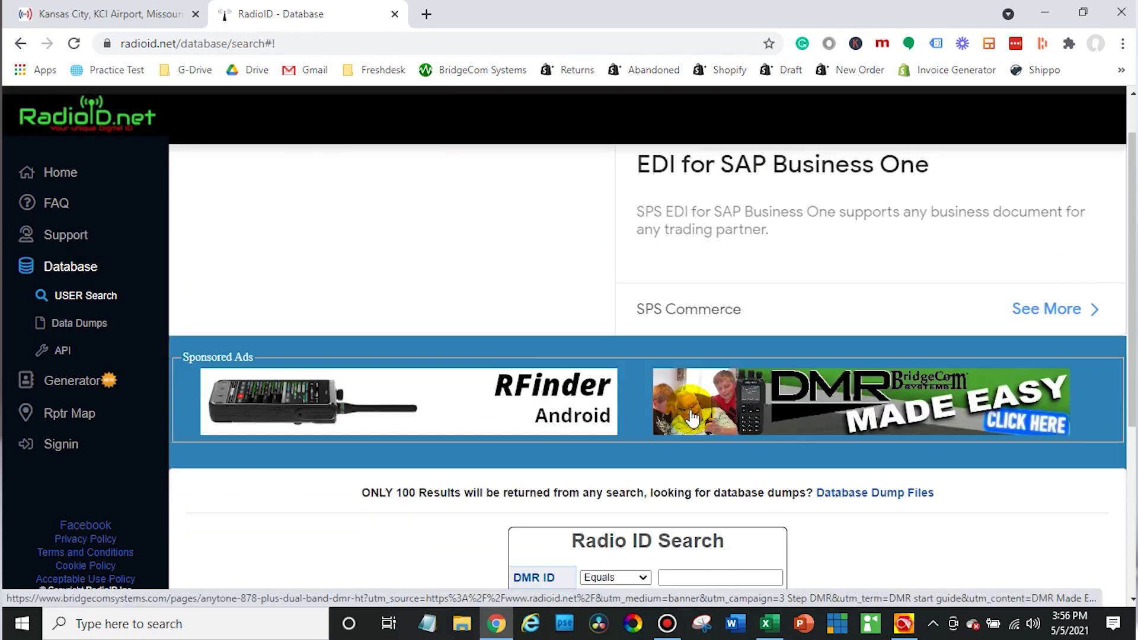
scroll(690, 447, "down", 3)
left_click(697, 445)
type("w3amg")
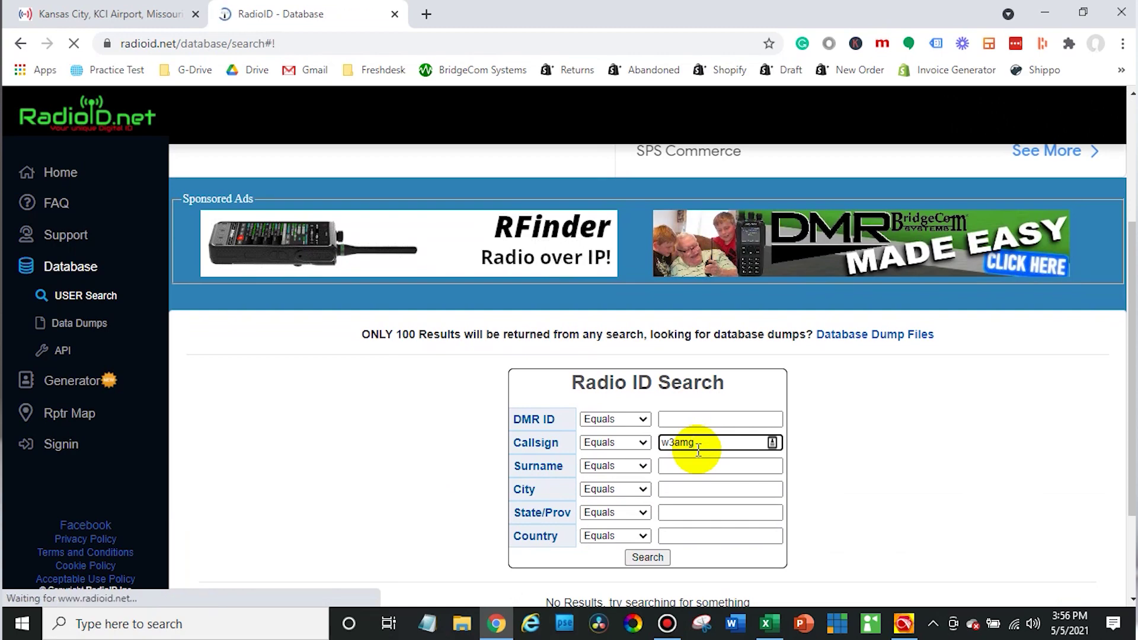
Copy the radio ID from the result row, close the tab and minimize Chrome
scroll(692, 449, "down", 5)
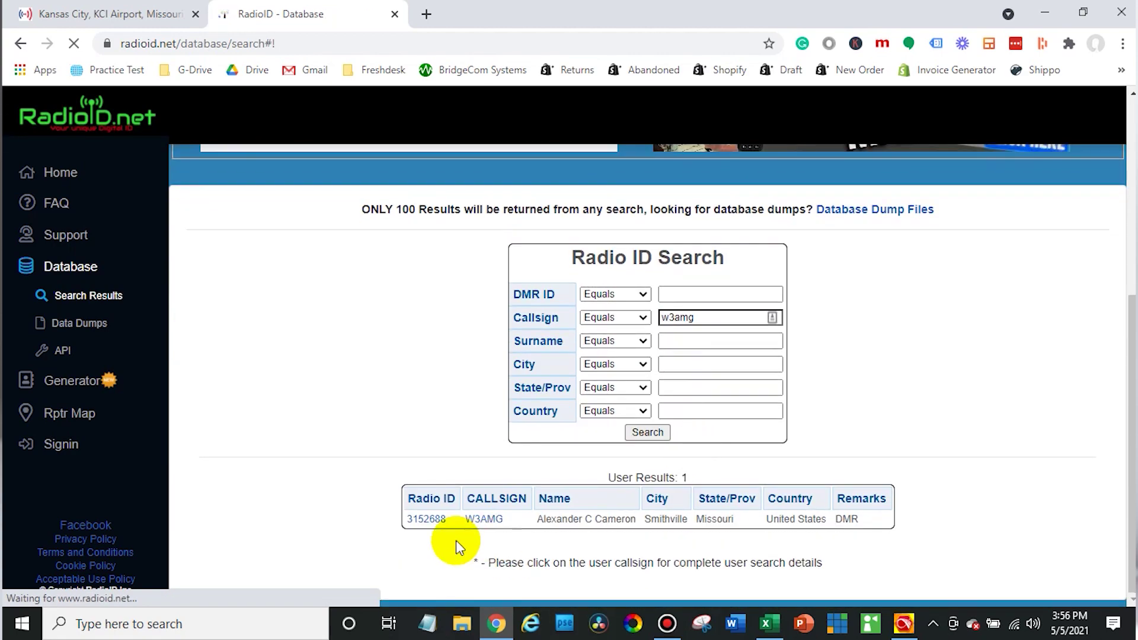
left_click_drag(505, 519, 408, 516)
key("ctrl+c")
left_click(343, 520)
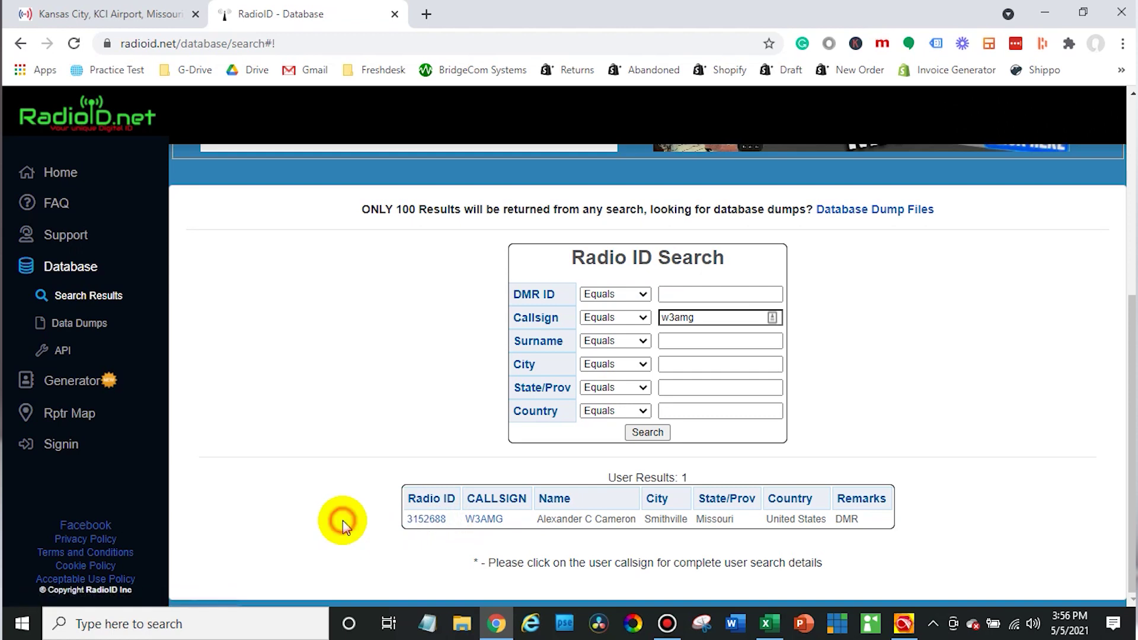
left_click(392, 14)
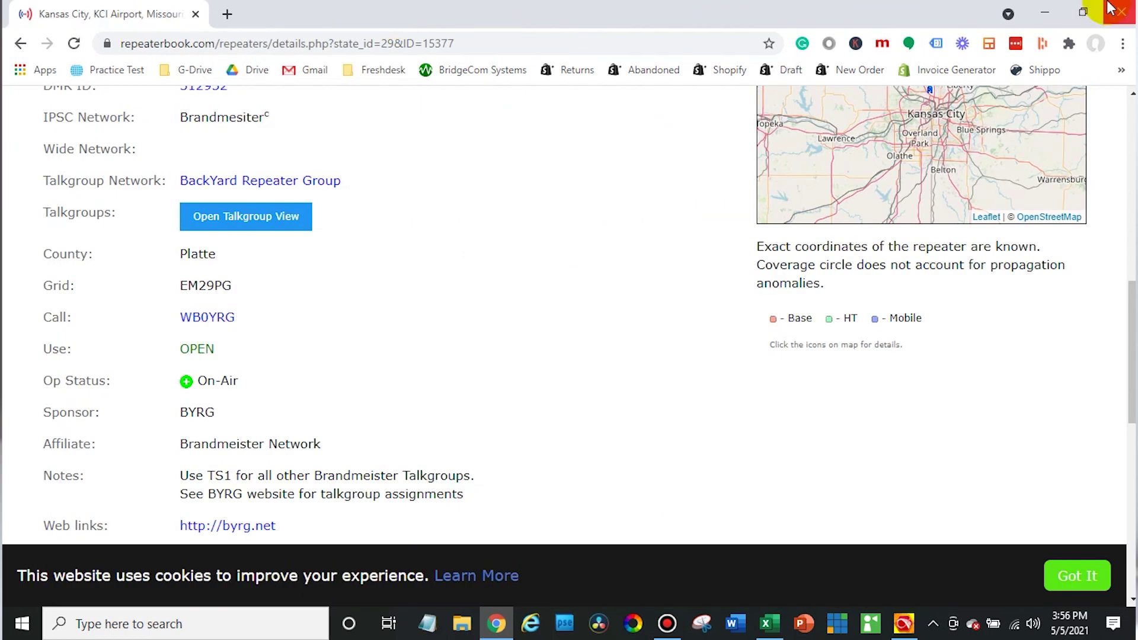
left_click(1044, 13)
Replace the placeholder radio ID 1234567 with the copied DMR ID and confirm
double_click(631, 289)
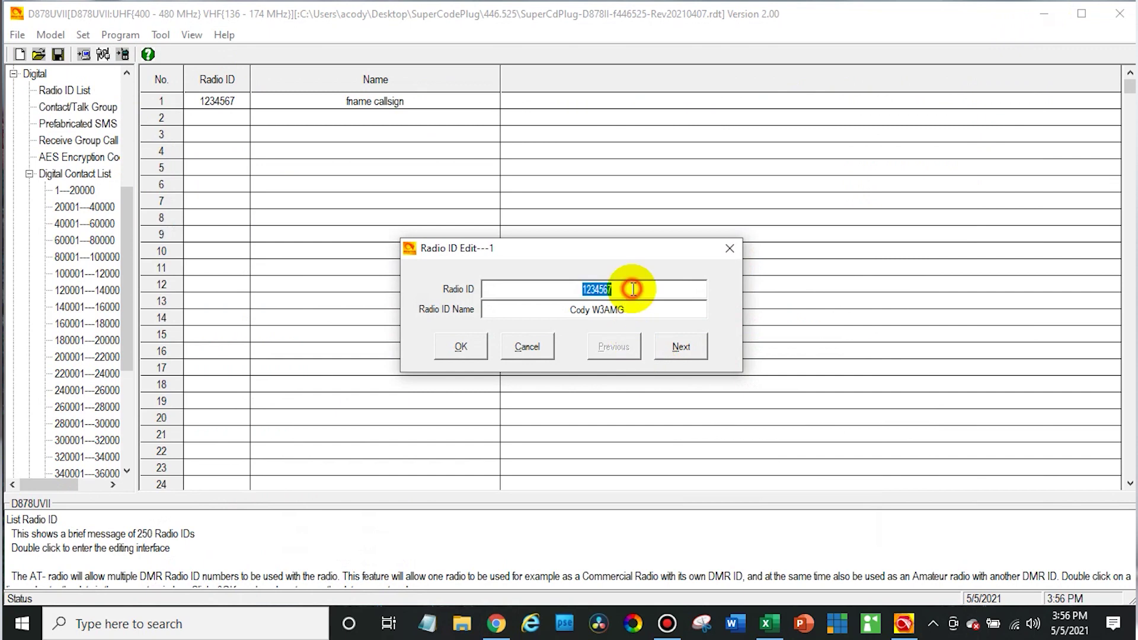
key("ctrl+v")
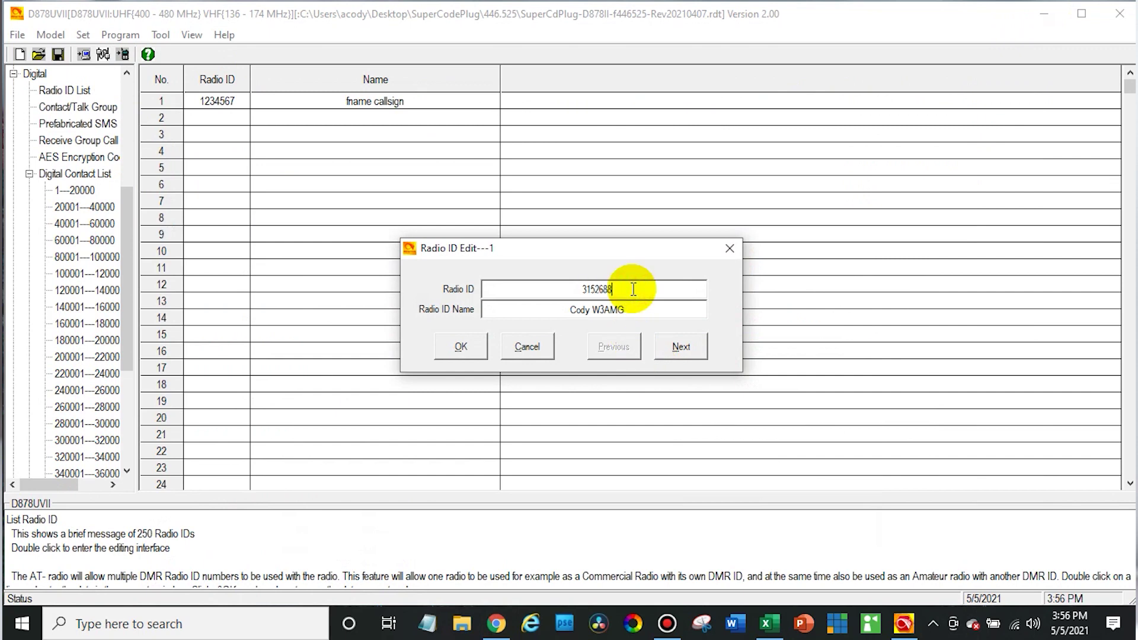
left_click(474, 345)
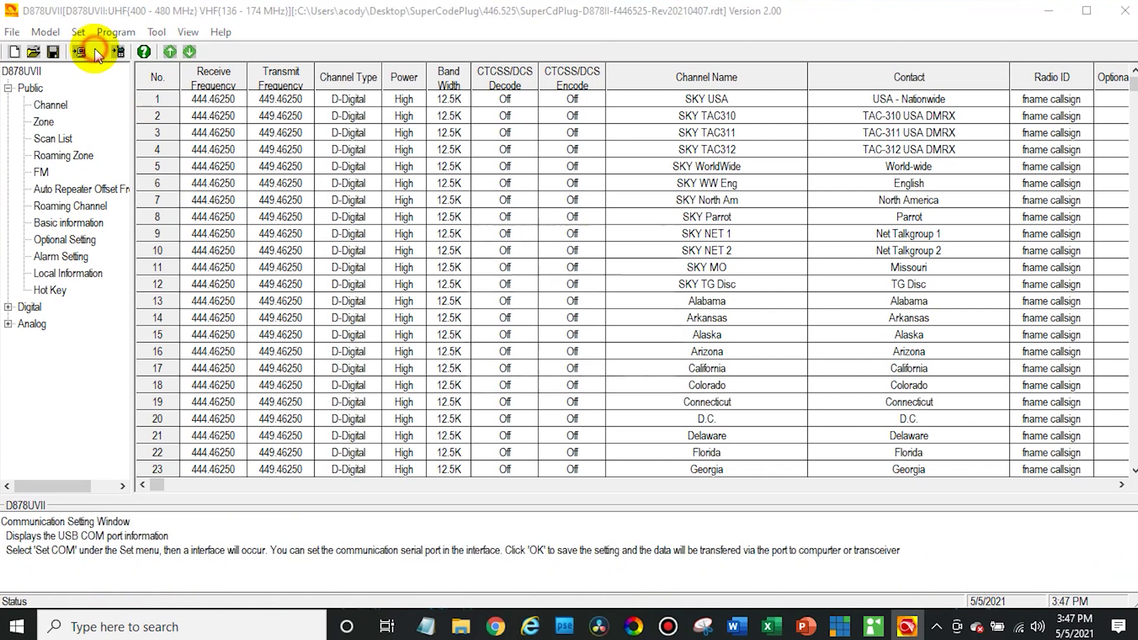
Accept the communication port settings and bring up Optional Setting
left_click(98, 52)
left_click(500, 374)
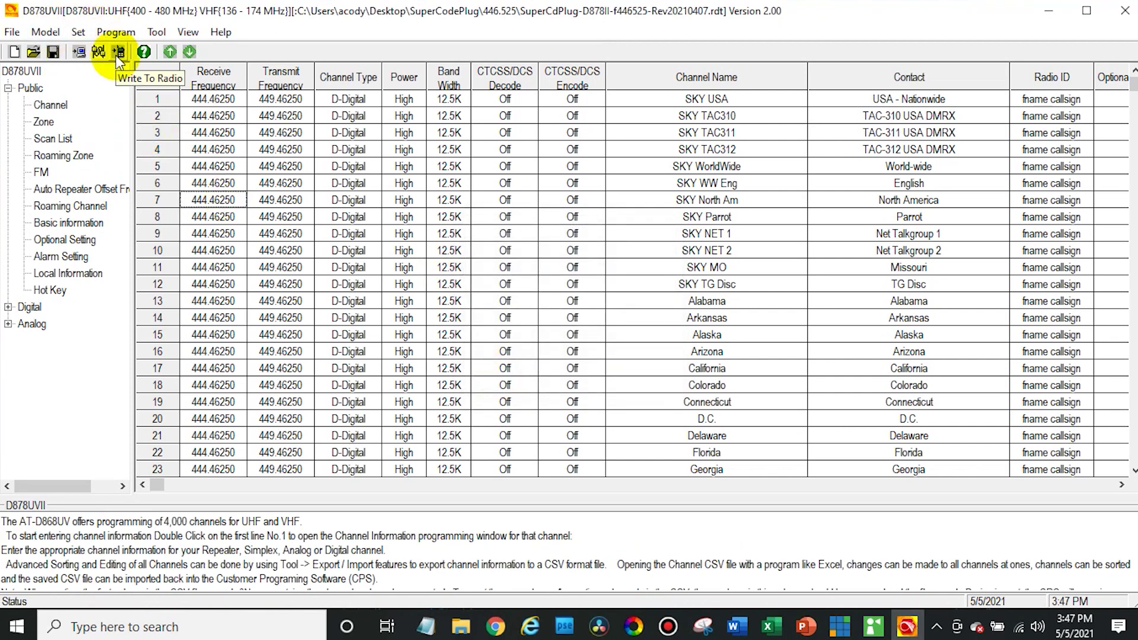
double_click(63, 239)
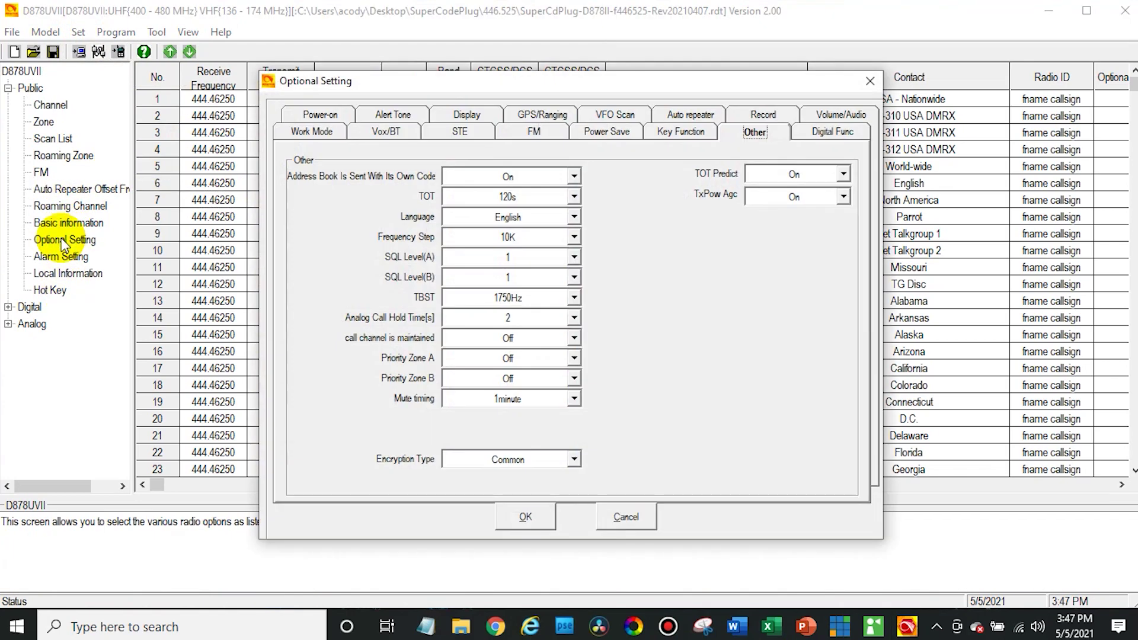
Check Work Mode's MEM Zone(A) choice, leave it on NOAA, cancel and show the Zone list
left_click(326, 133)
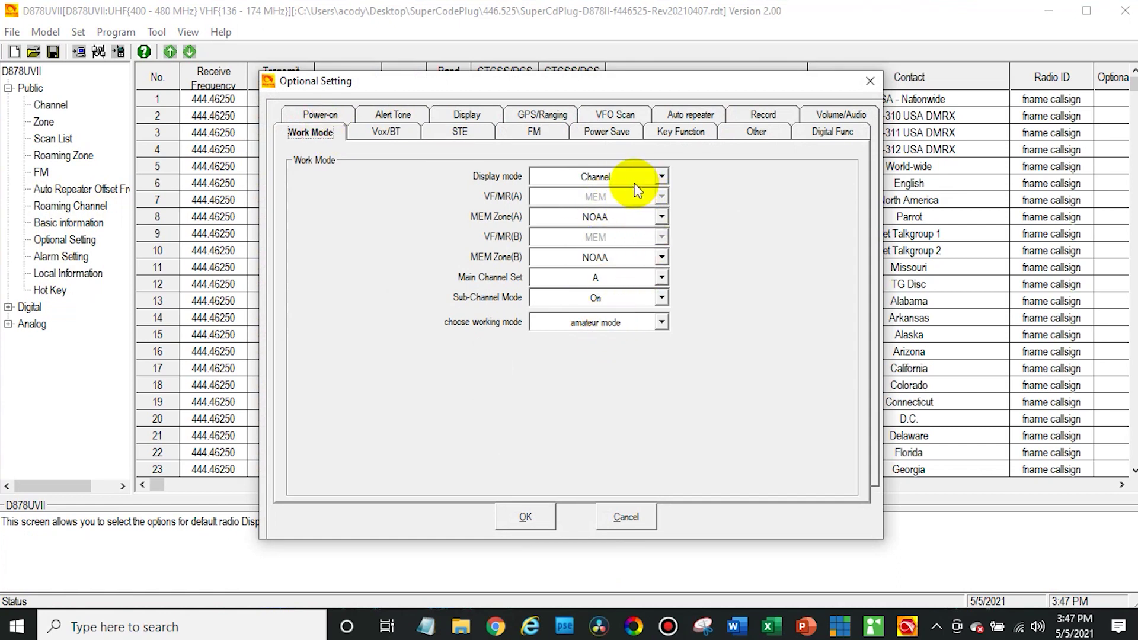
left_click(613, 216)
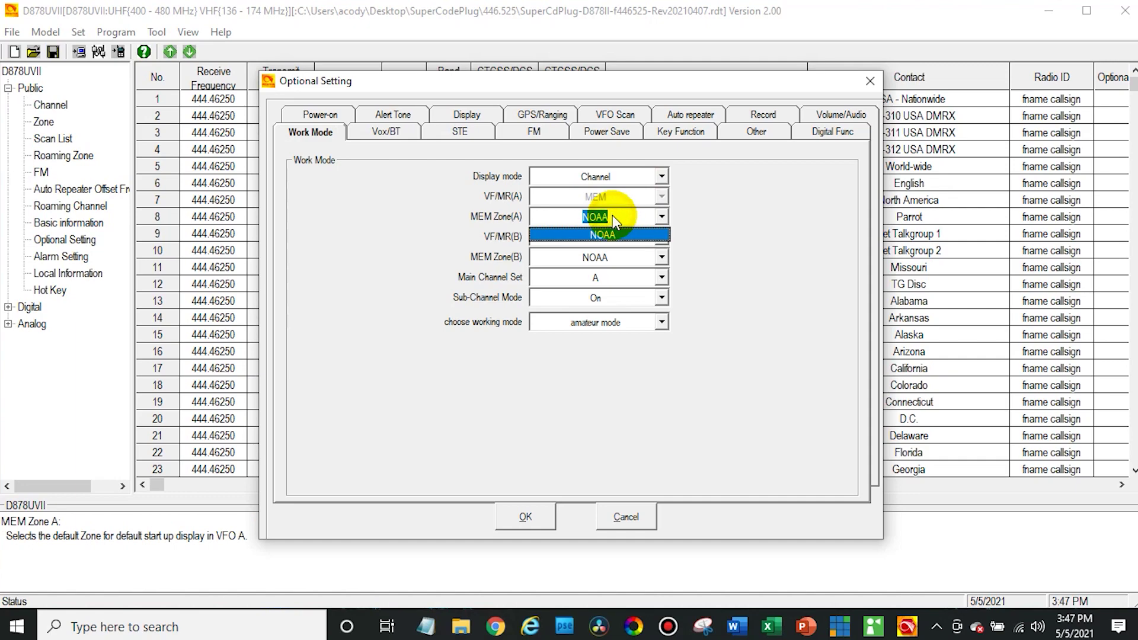
left_click(724, 224)
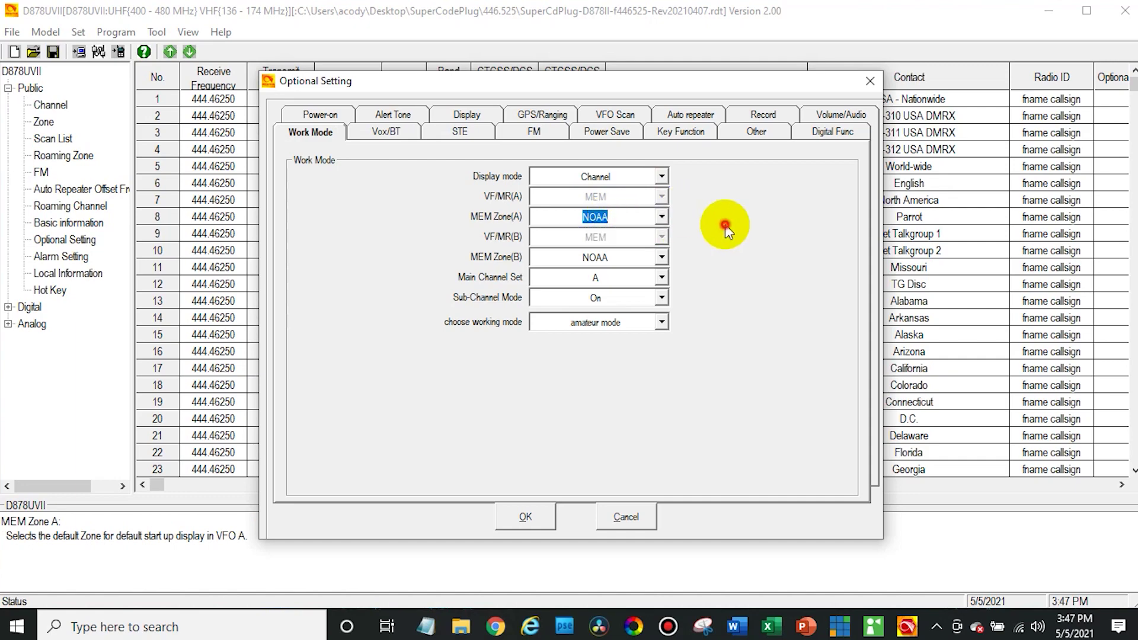
left_click(621, 514)
left_click(45, 124)
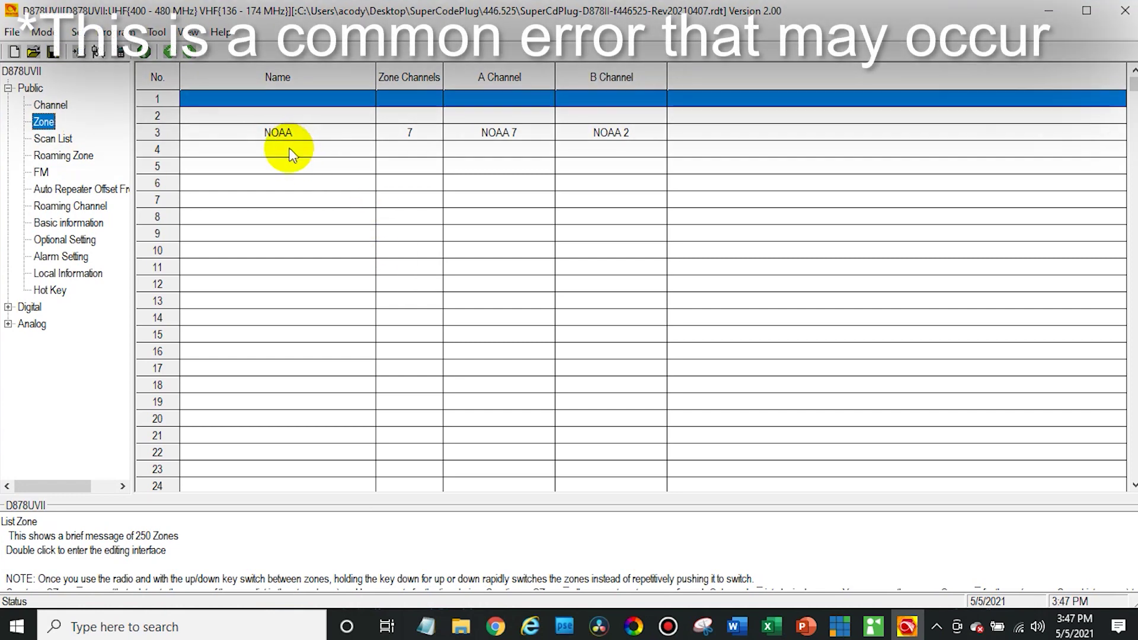
Open zone row 1 and name it Sky
left_click(290, 151)
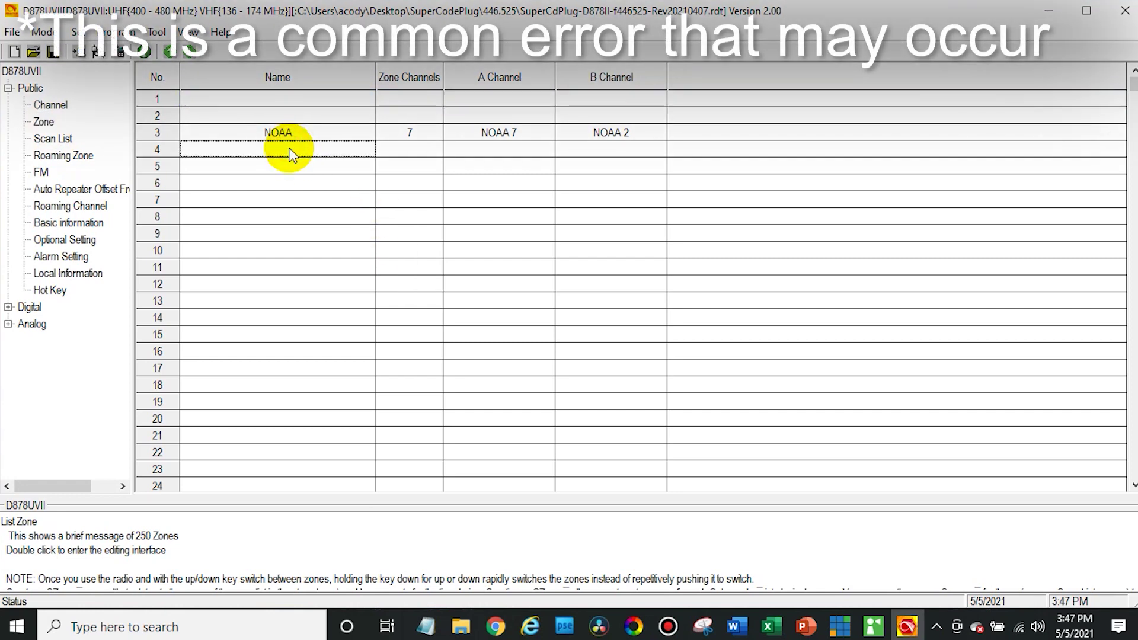
left_click(276, 99)
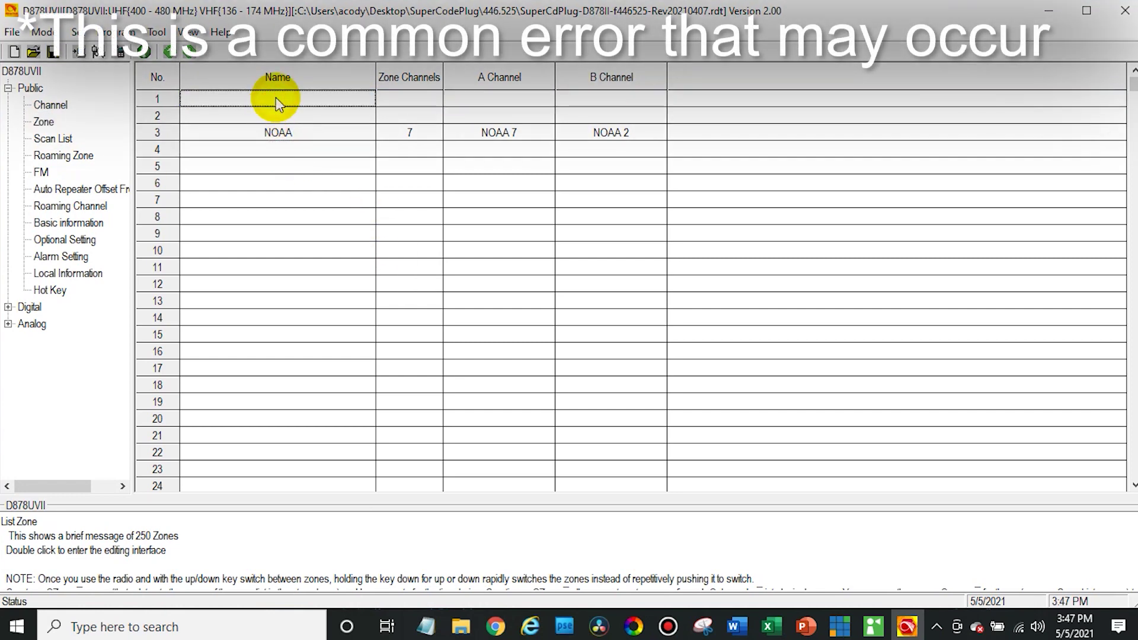
double_click(276, 100)
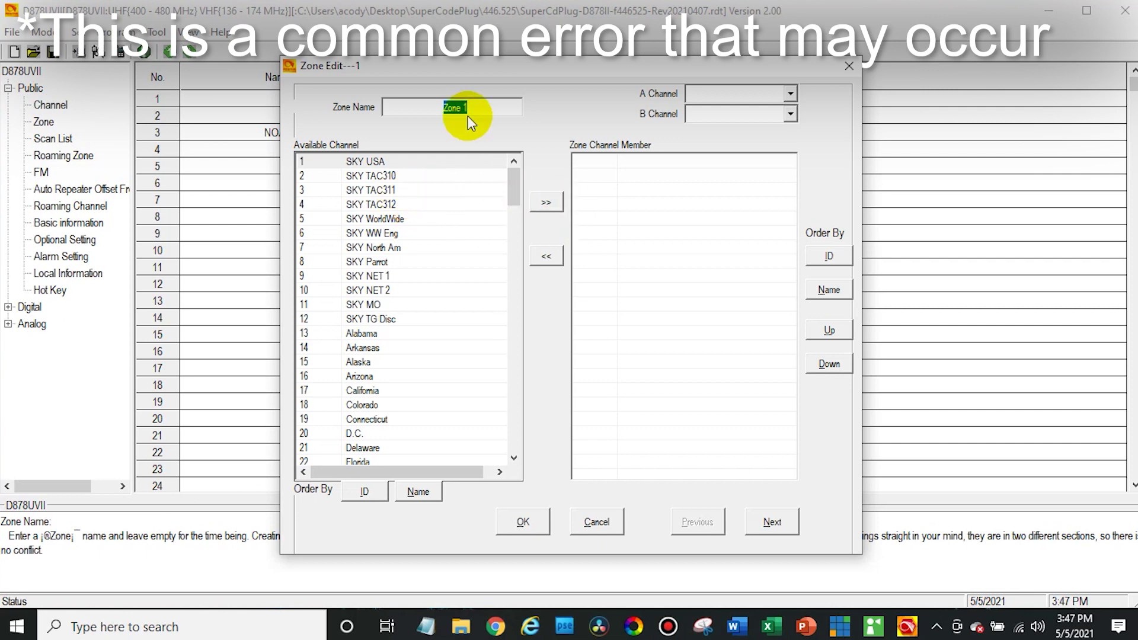
type("Sky")
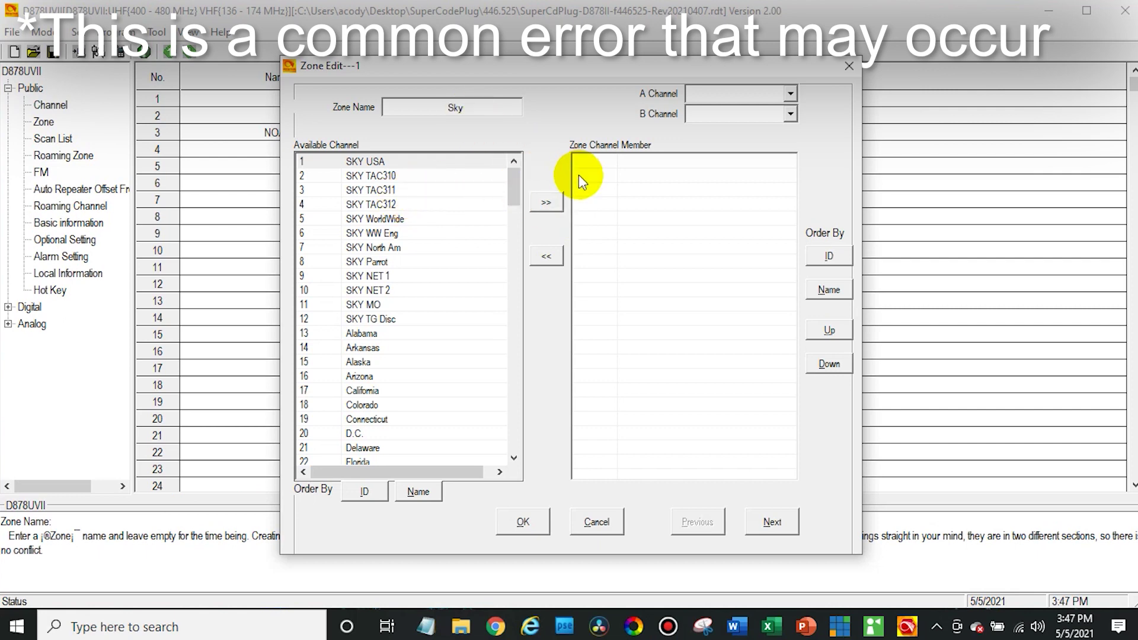
Add the 12 SKY channels, SKY USA through SKY TG Disc, and save the Sky zone
double_click(557, 203)
double_click(557, 203)
double_click(557, 204)
left_click(557, 204)
double_click(557, 203)
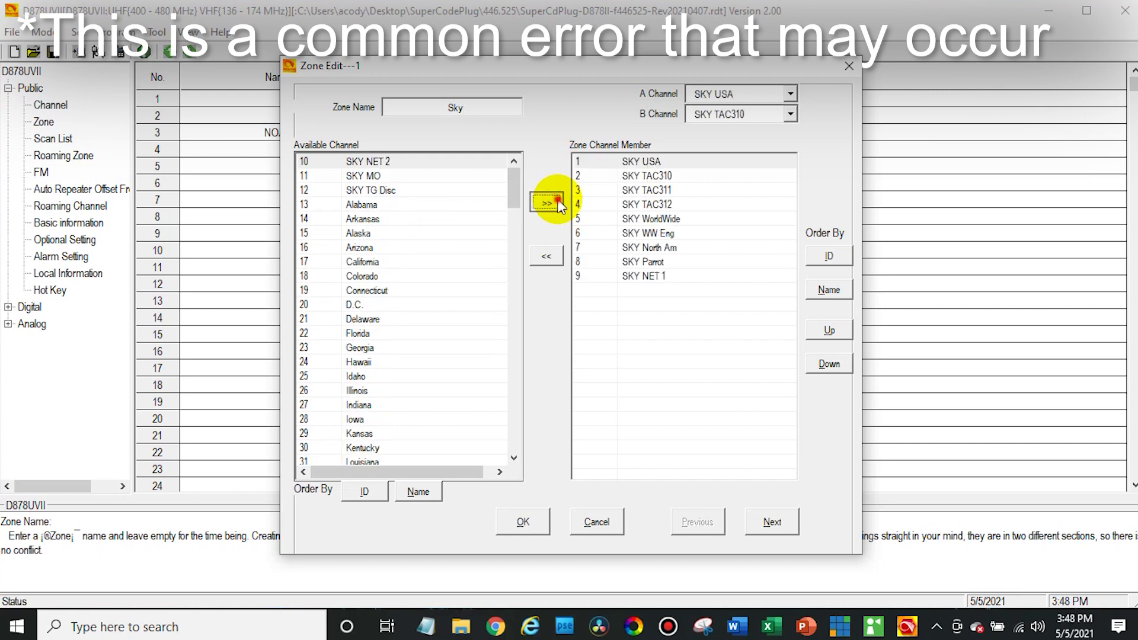
double_click(557, 204)
left_click(557, 204)
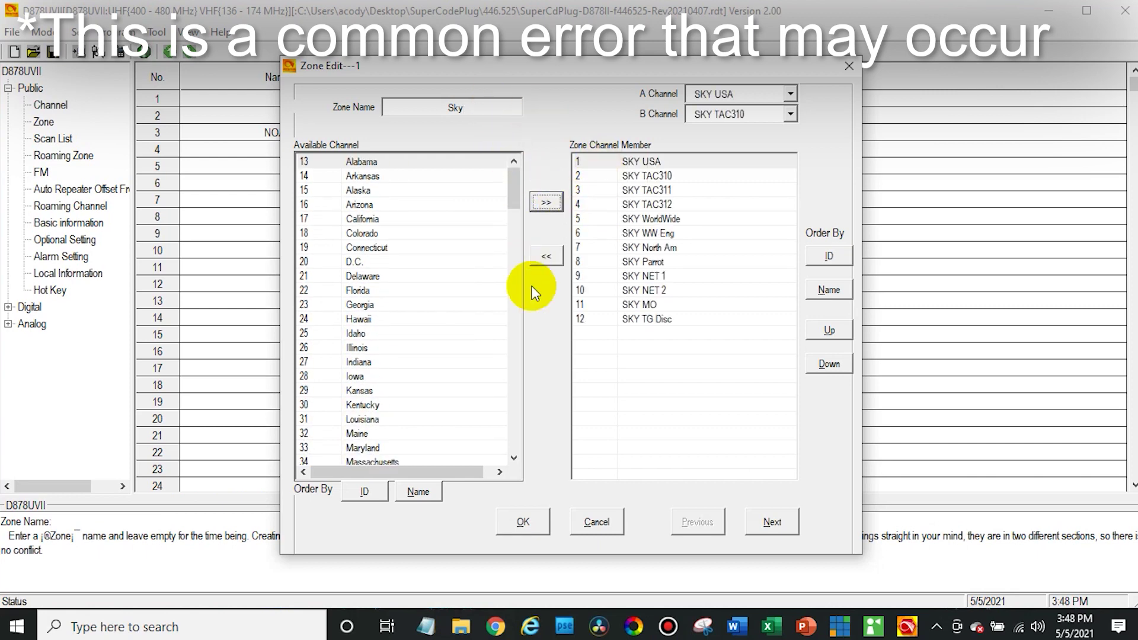
left_click(515, 525)
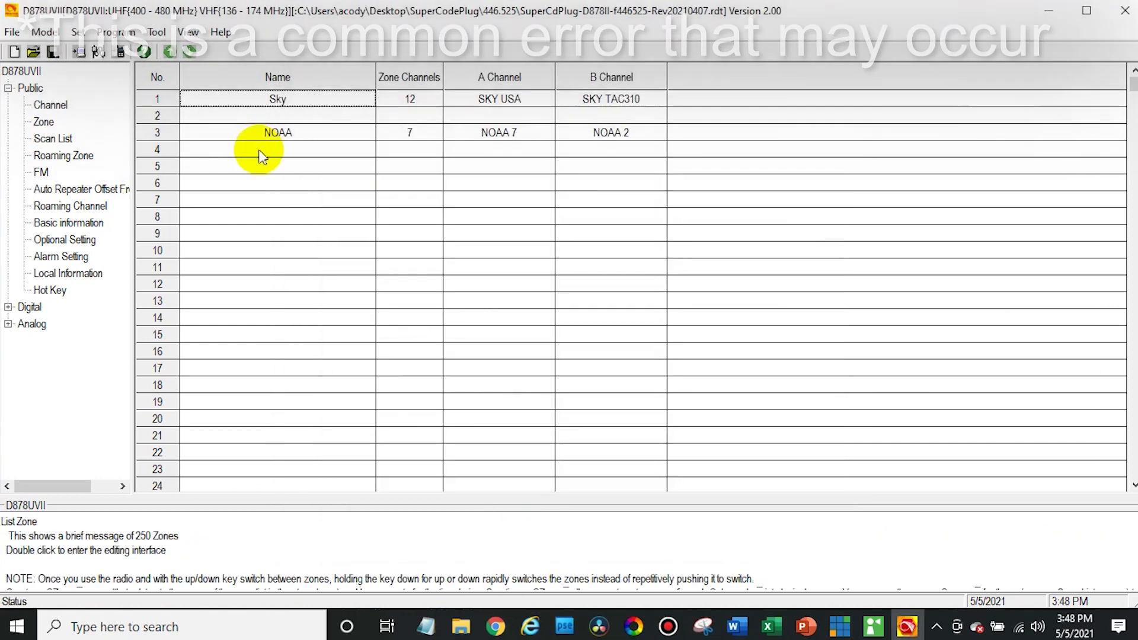
left_click(270, 117)
double_click(270, 117)
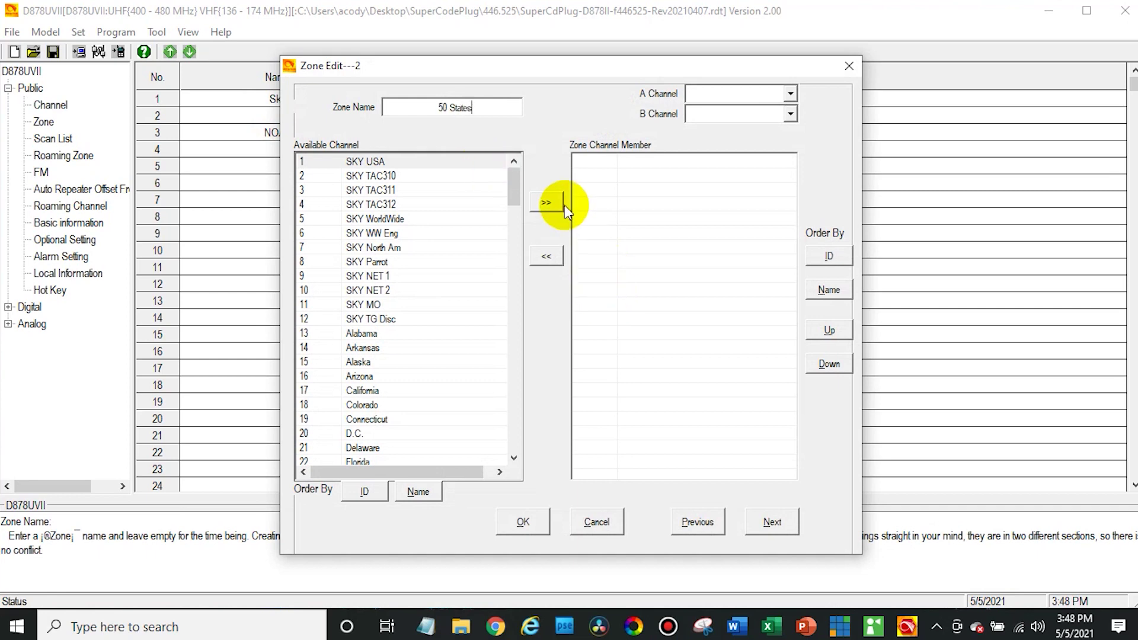
Take back out the SKY channels that were added to zone 2 by mistake
left_click(549, 202)
left_click(546, 202)
left_click(547, 202)
left_click(546, 202)
left_click(546, 202)
left_click(547, 202)
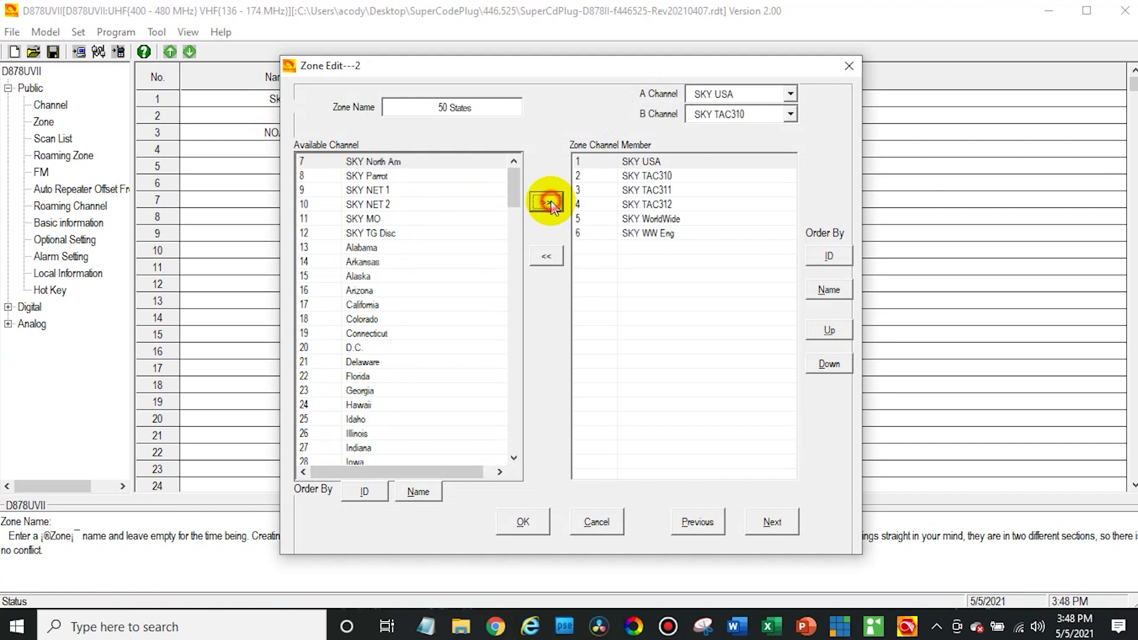
left_click(546, 202)
left_click(547, 202)
left_click(546, 202)
left_click(545, 255)
left_click(545, 255)
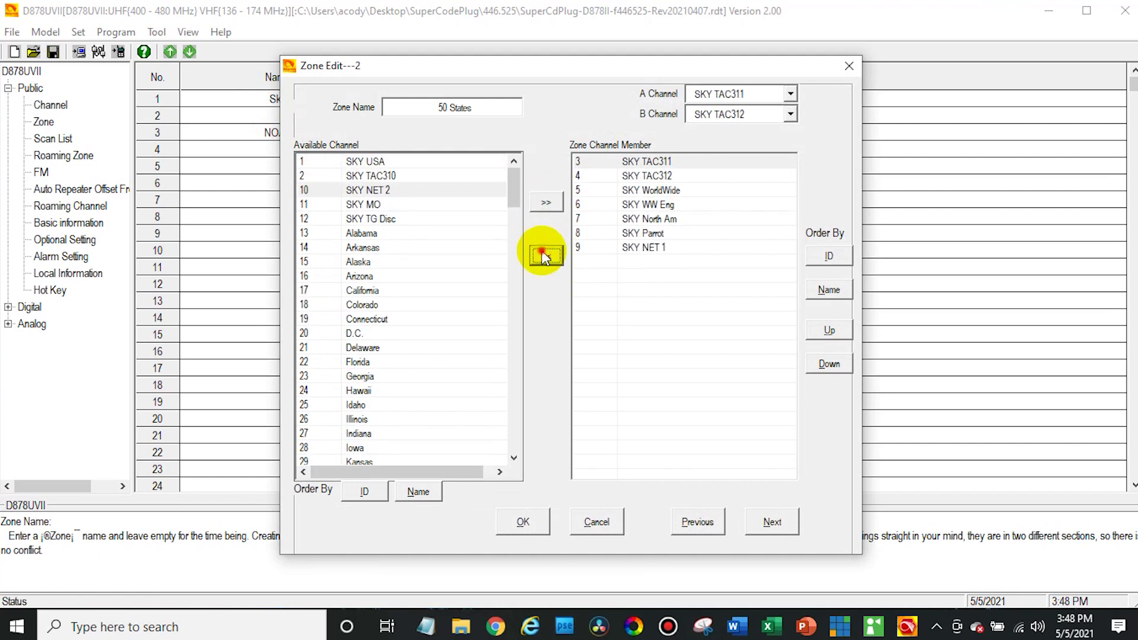
left_click(545, 255)
left_click(545, 255)
left_click(545, 255)
left_click(545, 255)
left_click(545, 255)
left_click(545, 254)
left_click(544, 256)
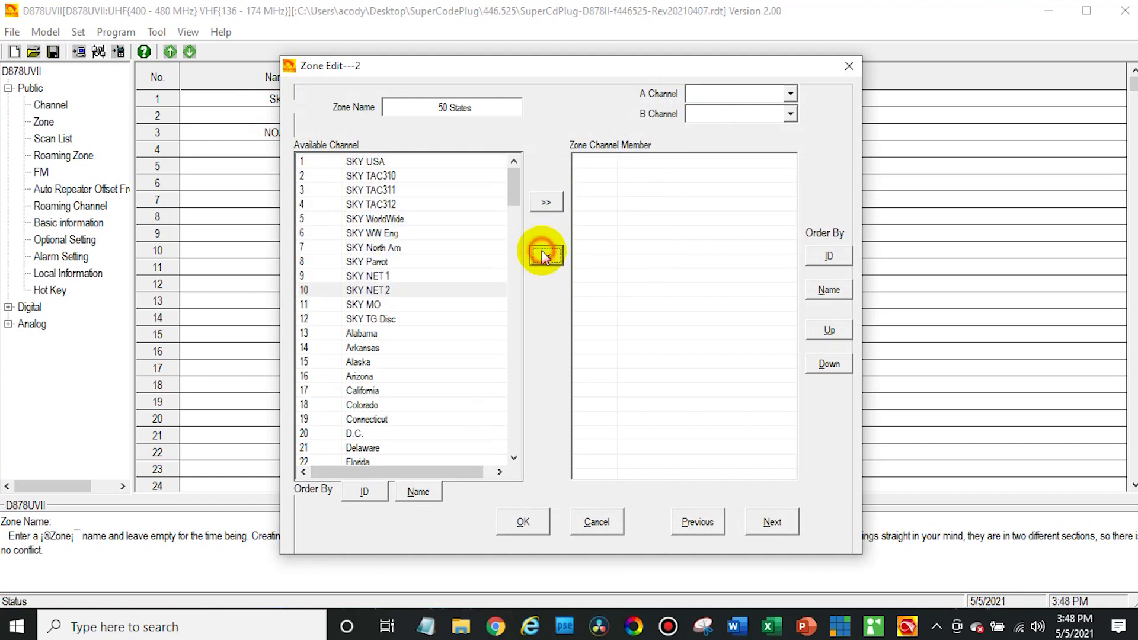
Add the 51 state channels, Alabama through Wyoming, to zone 2
left_click(361, 333)
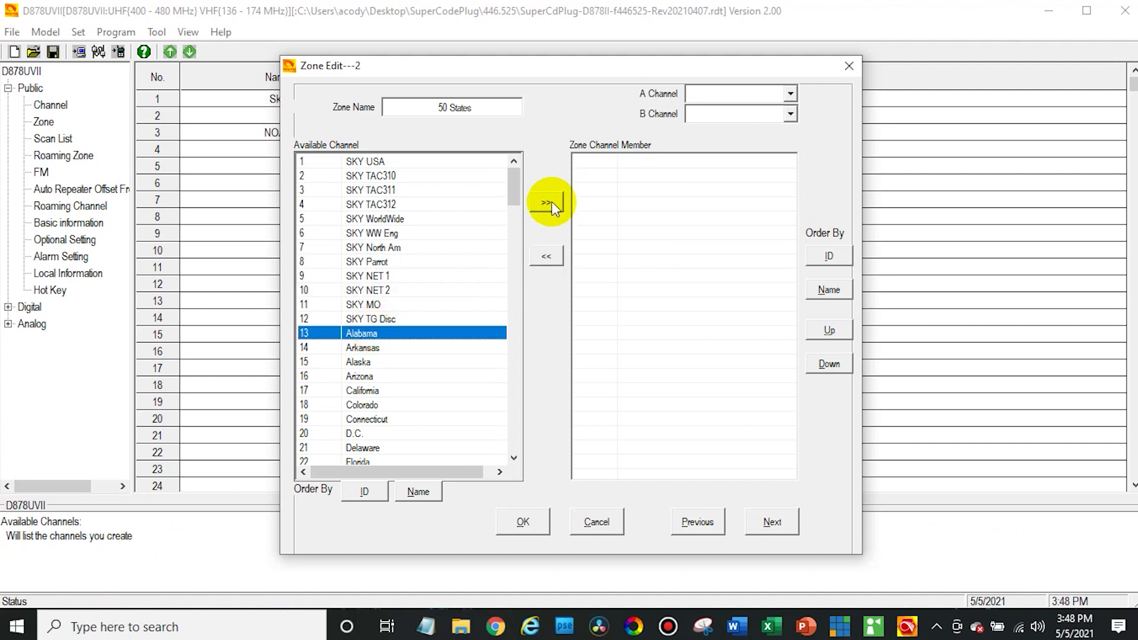
left_click(547, 202)
left_click(546, 203)
left_click(546, 202)
left_click(547, 202)
left_click(547, 202)
left_click(546, 202)
left_click(546, 202)
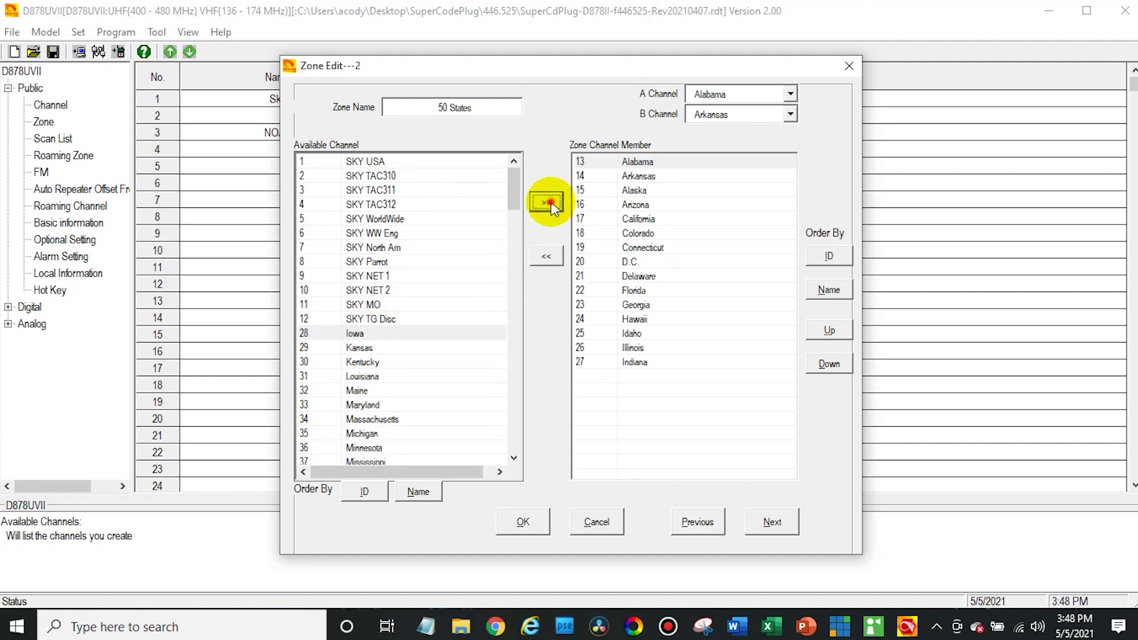
left_click(546, 202)
left_click(546, 202)
left_click(546, 202)
left_click(546, 202)
left_click(547, 202)
left_click(546, 202)
left_click(546, 202)
left_click(546, 202)
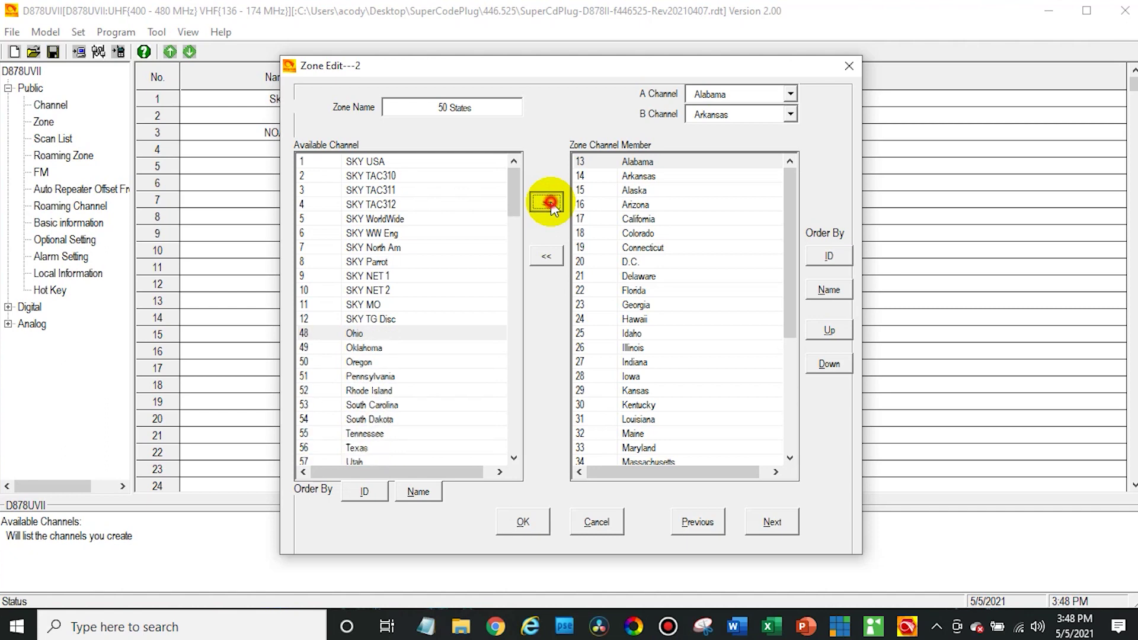
left_click(547, 202)
left_click(547, 202)
double_click(546, 202)
double_click(546, 202)
left_click(546, 202)
double_click(546, 202)
double_click(546, 202)
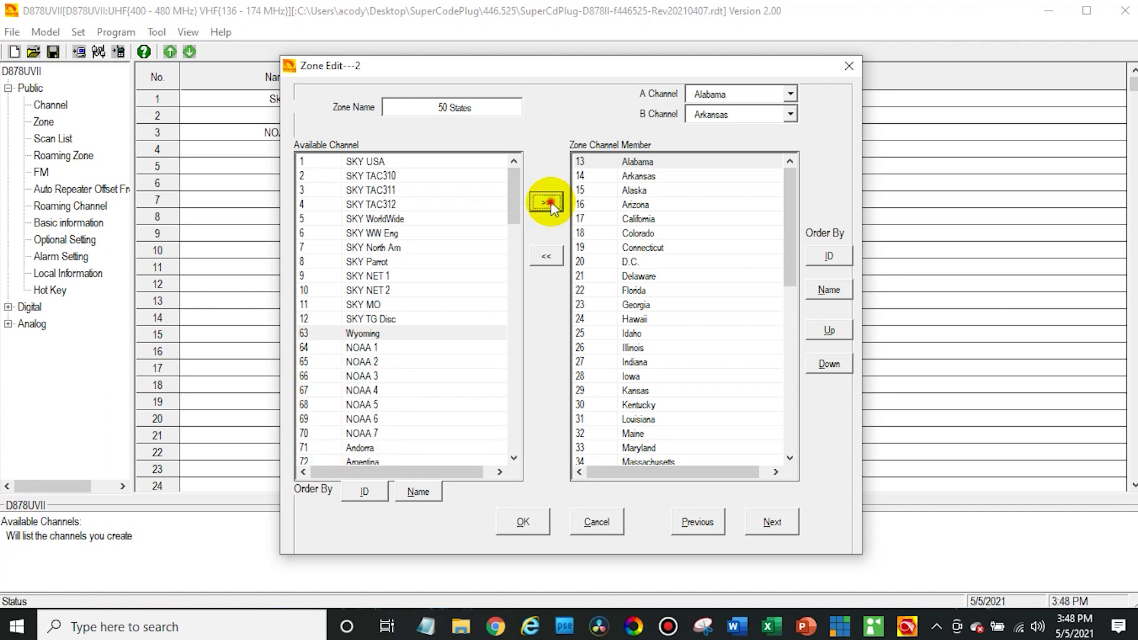
left_click(546, 202)
Review the member list and save the 50 States zone
scroll(464, 398, "down", 15)
scroll(464, 398, "up", 15)
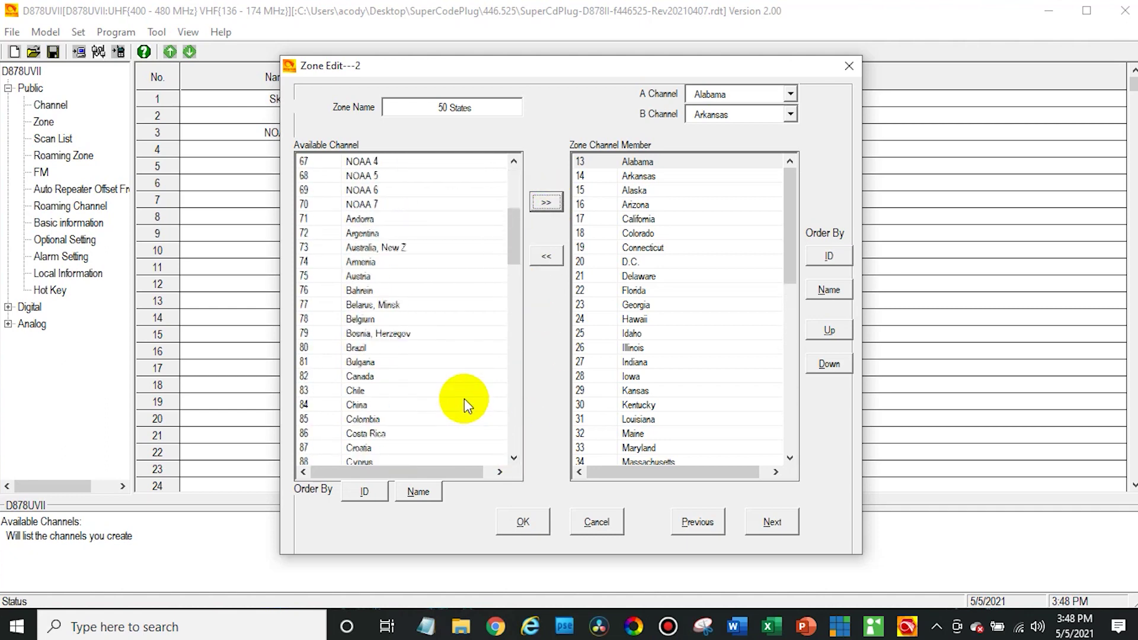
left_click(534, 528)
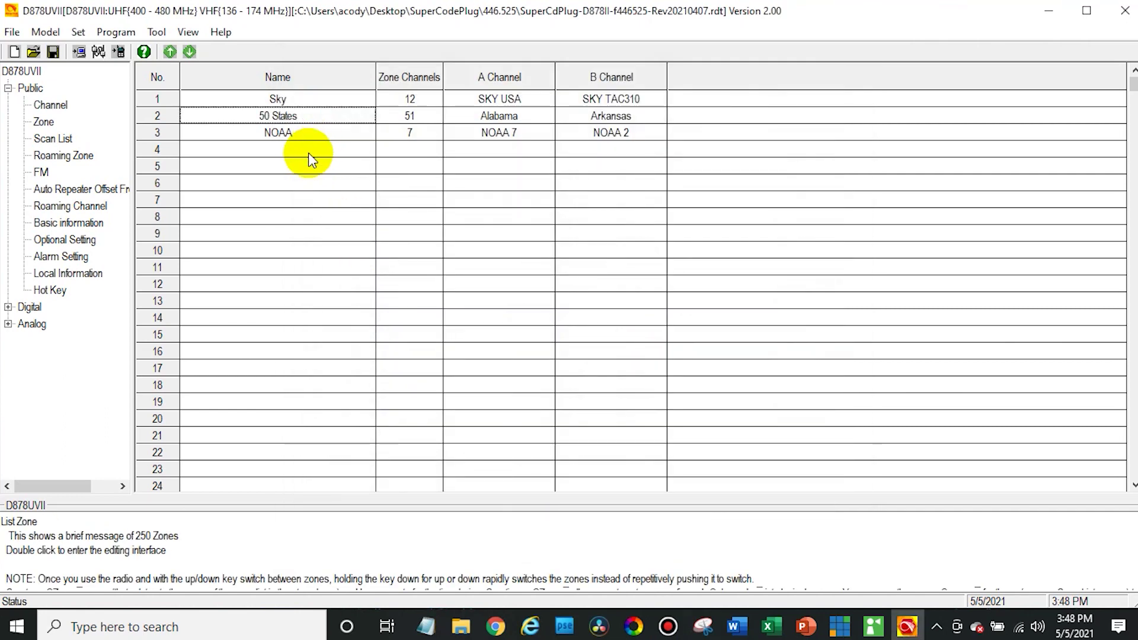
double_click(308, 152)
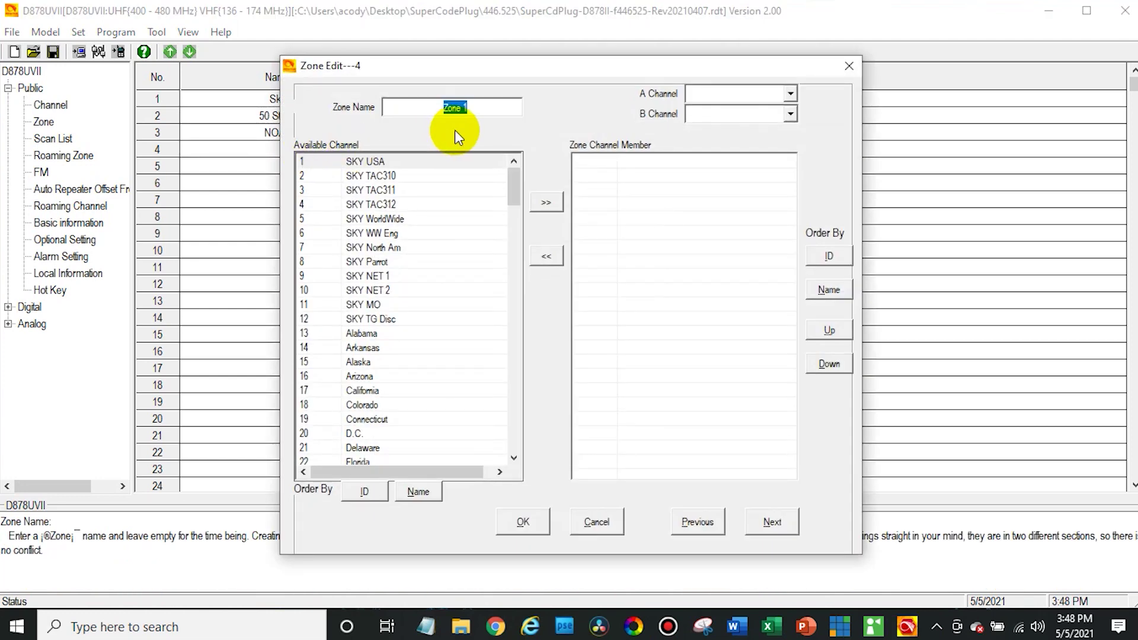
Name zone 4 'Outside the US' and select Andorra as the first channel to add
type("Outside")
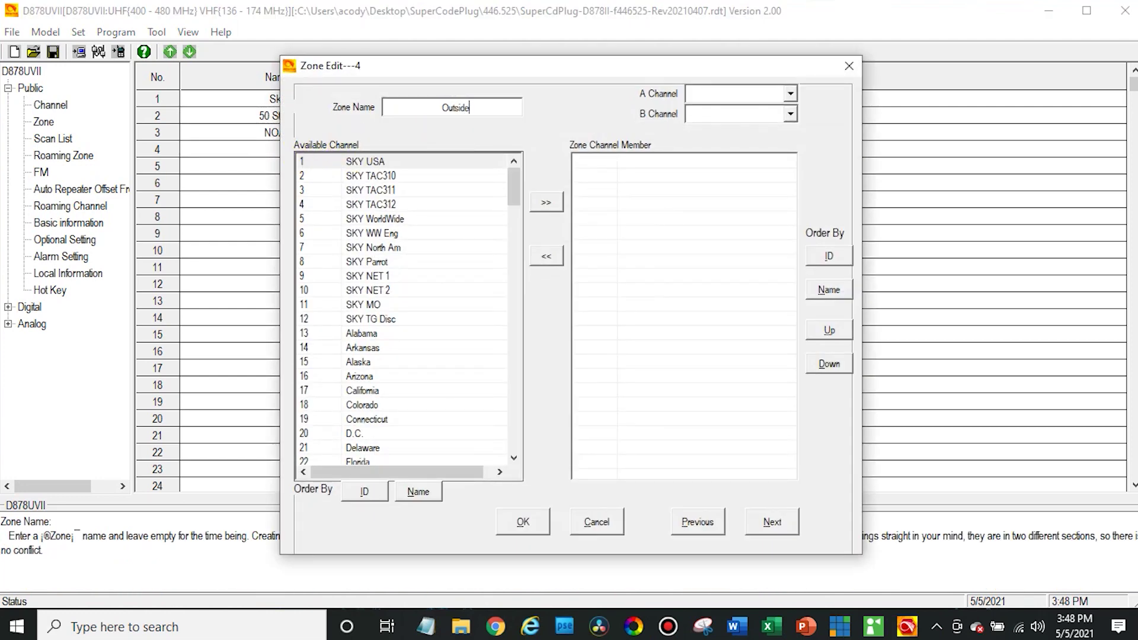
type(" the US")
scroll(371, 393, "down", 7)
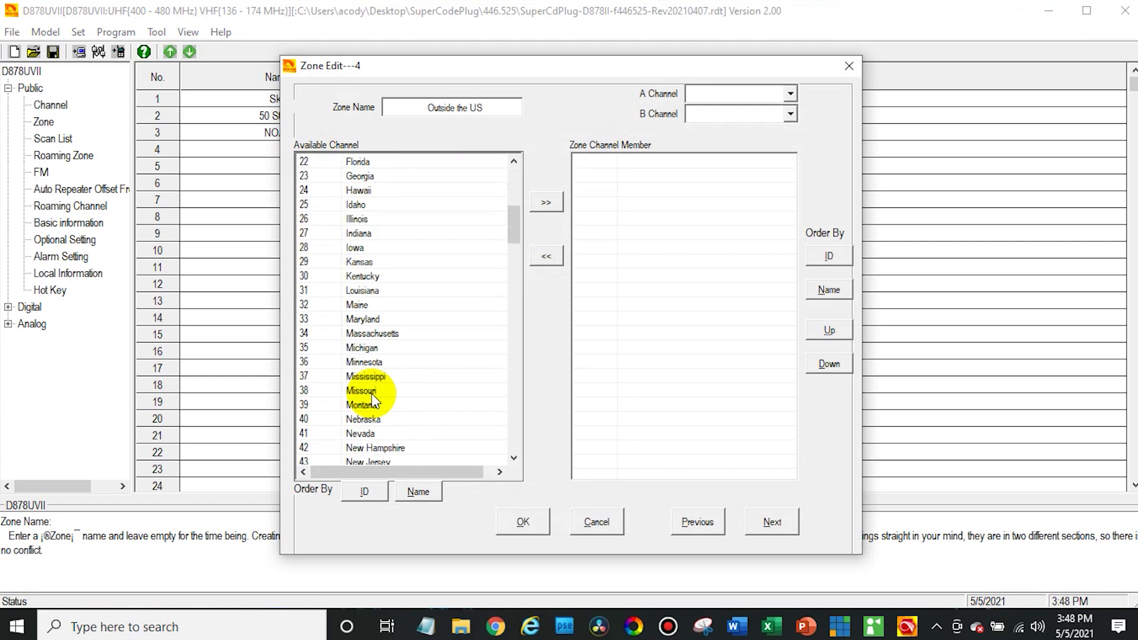
scroll(372, 393, "down", 12)
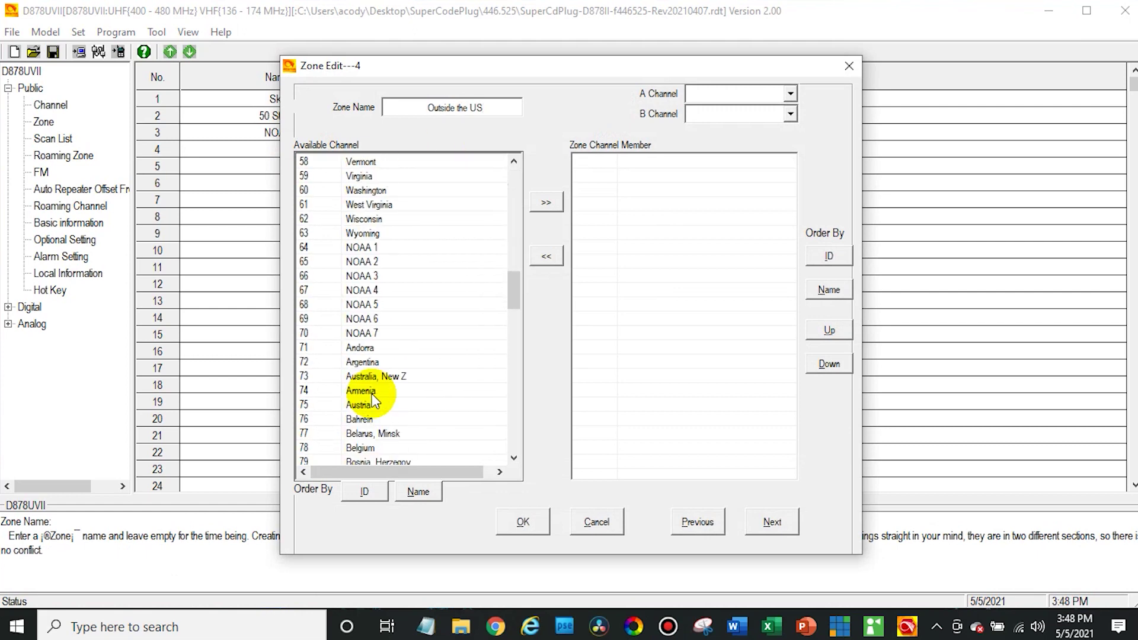
left_click(380, 347)
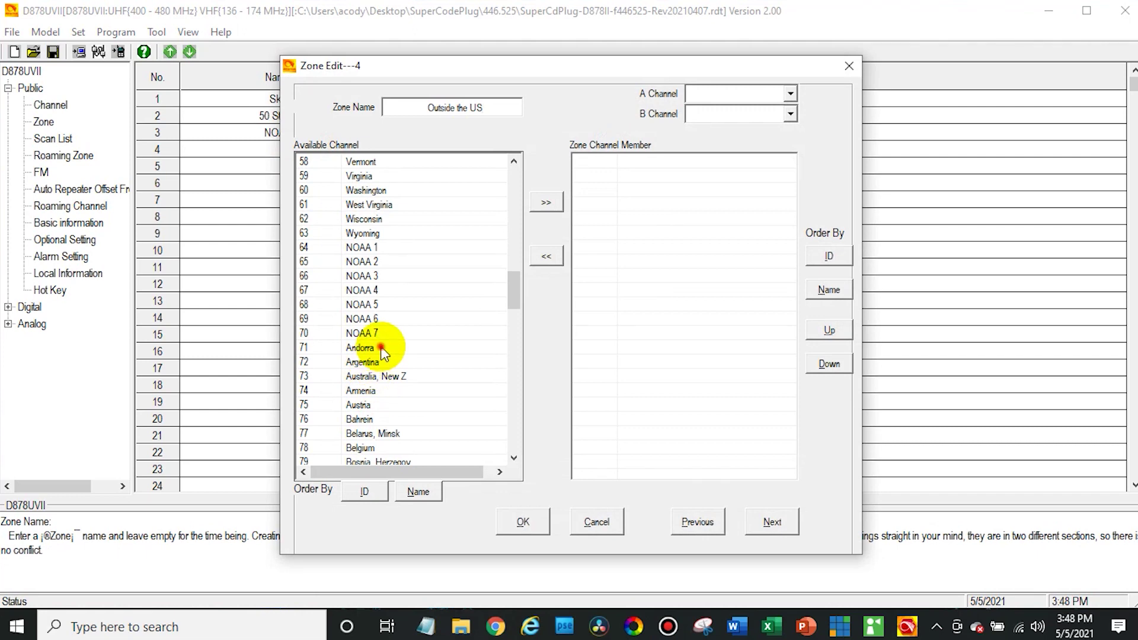
scroll(483, 407, "down", 3)
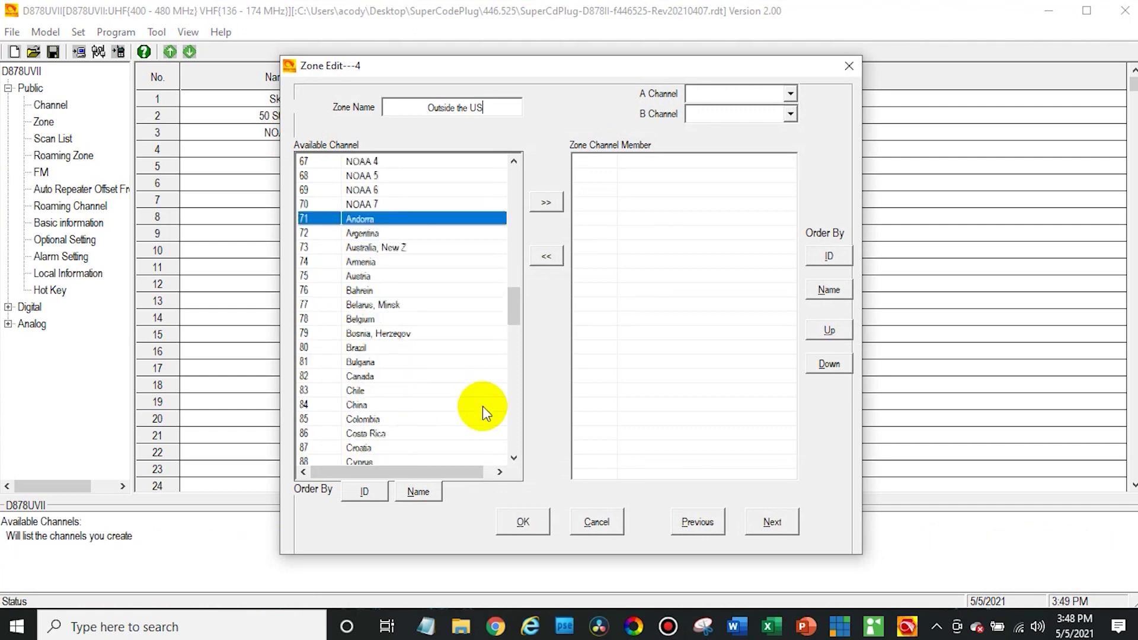
scroll(482, 407, "down", 1)
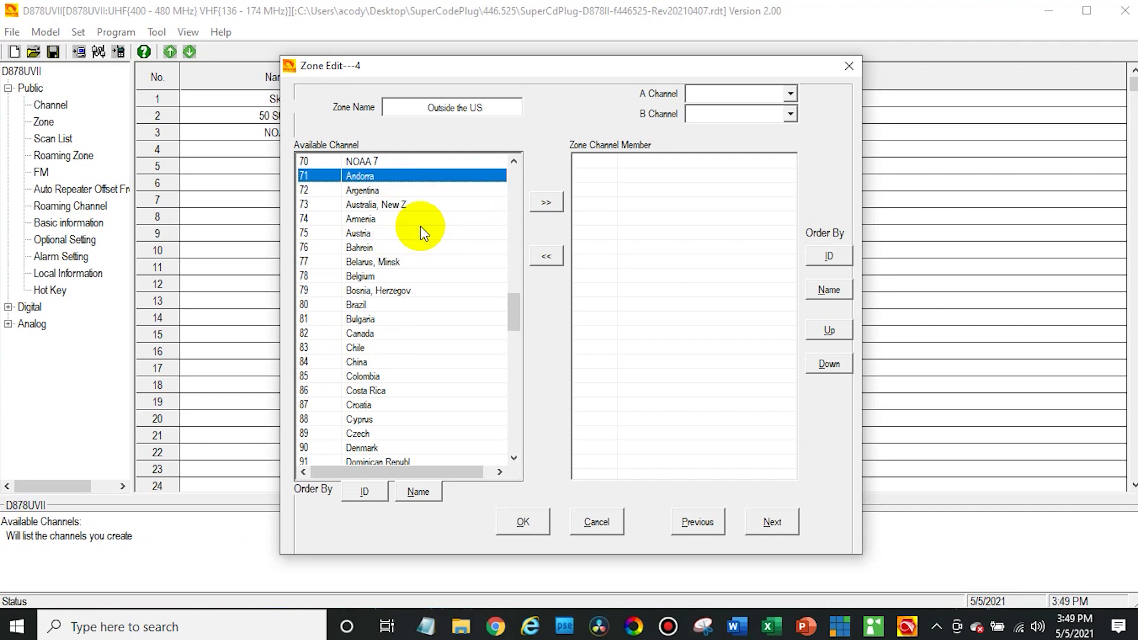
scroll(420, 226, "down", 1)
scroll(421, 226, "up", 1)
Add the country channels one by one into the Outside the US zone
left_click(548, 201)
left_click(547, 201)
left_click(547, 201)
left_click(547, 200)
left_click(548, 201)
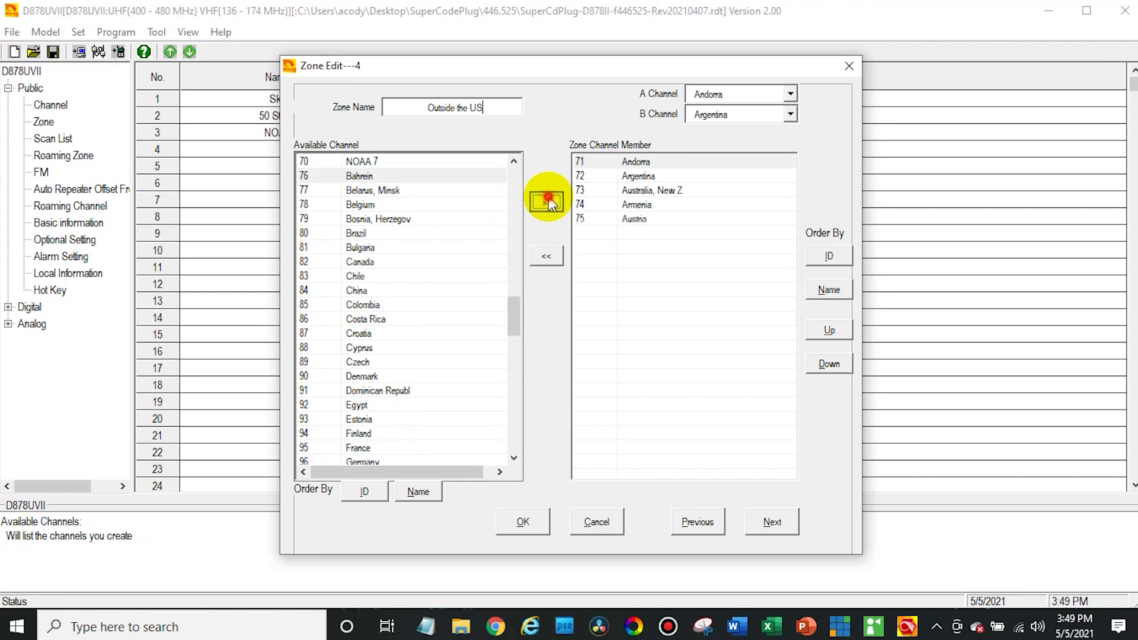
left_click(546, 202)
left_click(546, 201)
left_click(546, 202)
left_click(547, 202)
left_click(547, 202)
left_click(546, 202)
left_click(546, 202)
left_click(546, 202)
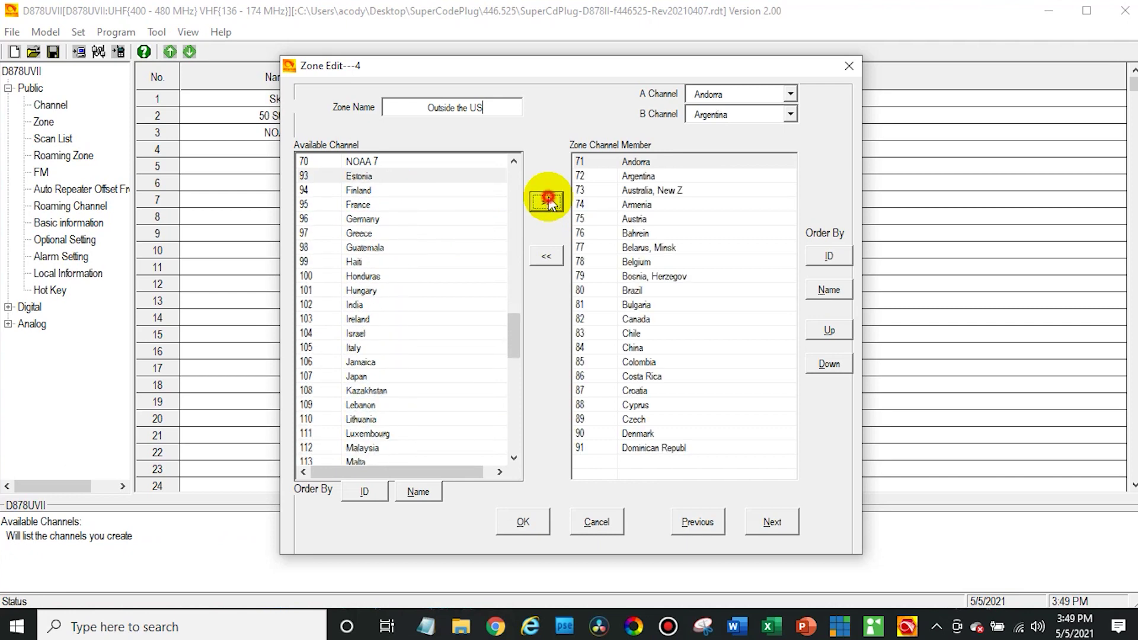
left_click(546, 201)
left_click(547, 201)
left_click(546, 201)
left_click(546, 201)
left_click(547, 202)
left_click(546, 202)
left_click(546, 202)
left_click(546, 201)
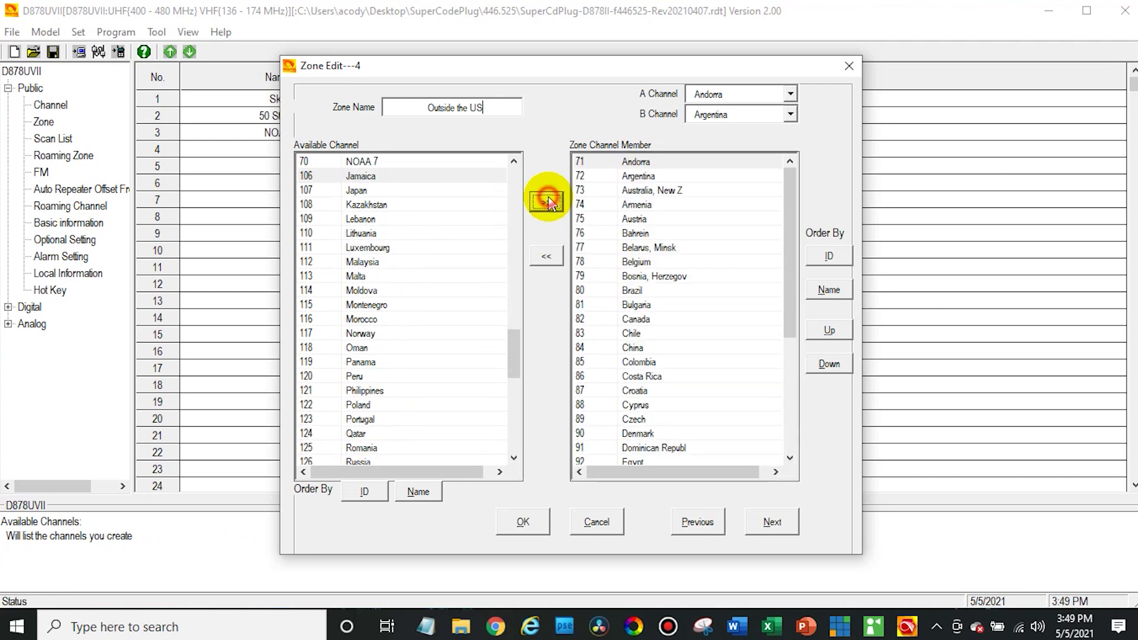
left_click(546, 202)
left_click(546, 201)
left_click(547, 201)
left_click(546, 201)
left_click(546, 201)
left_click(547, 201)
left_click(546, 201)
left_click(547, 201)
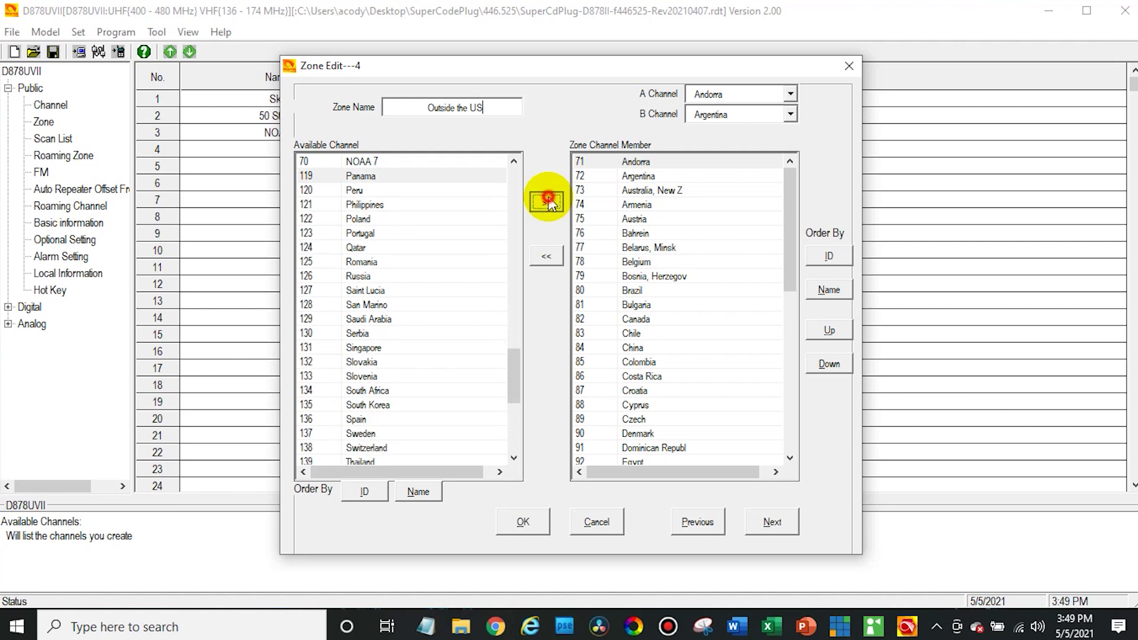
left_click(546, 202)
left_click(547, 202)
left_click(546, 202)
left_click(546, 201)
left_click(546, 201)
left_click(547, 202)
left_click(546, 202)
left_click(546, 201)
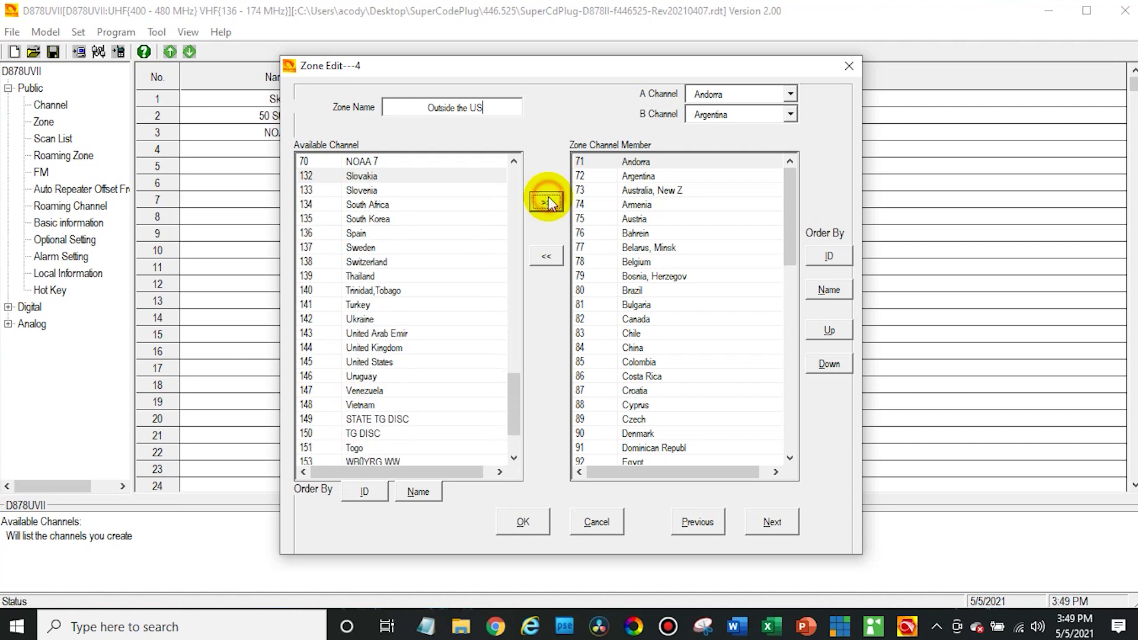
left_click(546, 202)
left_click(547, 201)
left_click(546, 202)
left_click(546, 202)
left_click(547, 202)
left_click(547, 201)
left_click(546, 201)
left_click(546, 201)
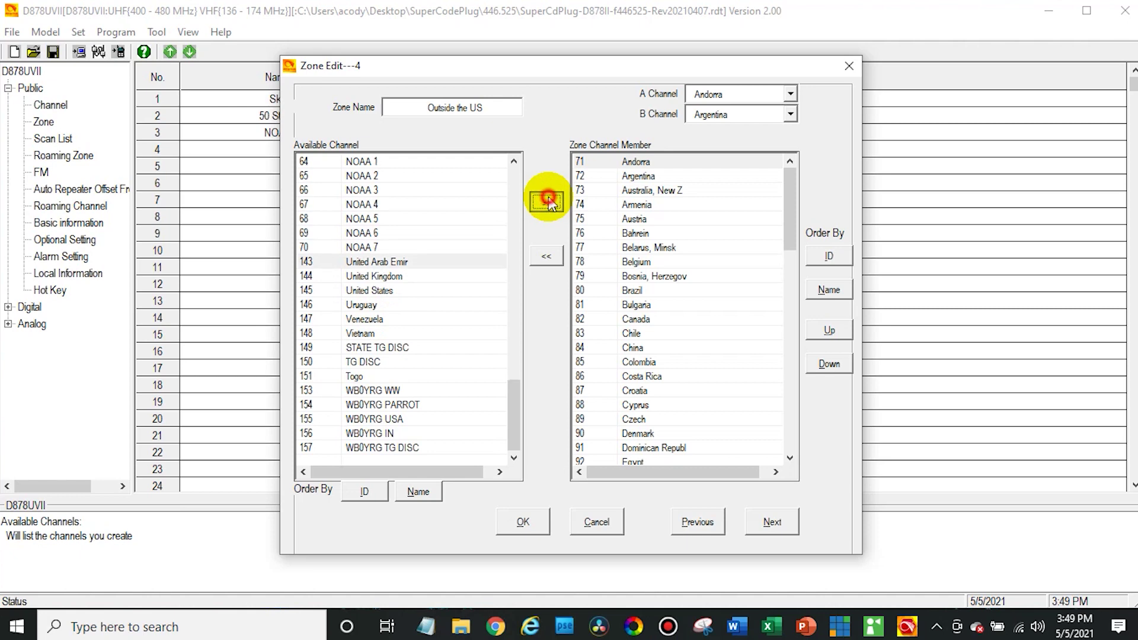
left_click(547, 202)
left_click(546, 201)
left_click(546, 202)
left_click(547, 201)
left_click(546, 201)
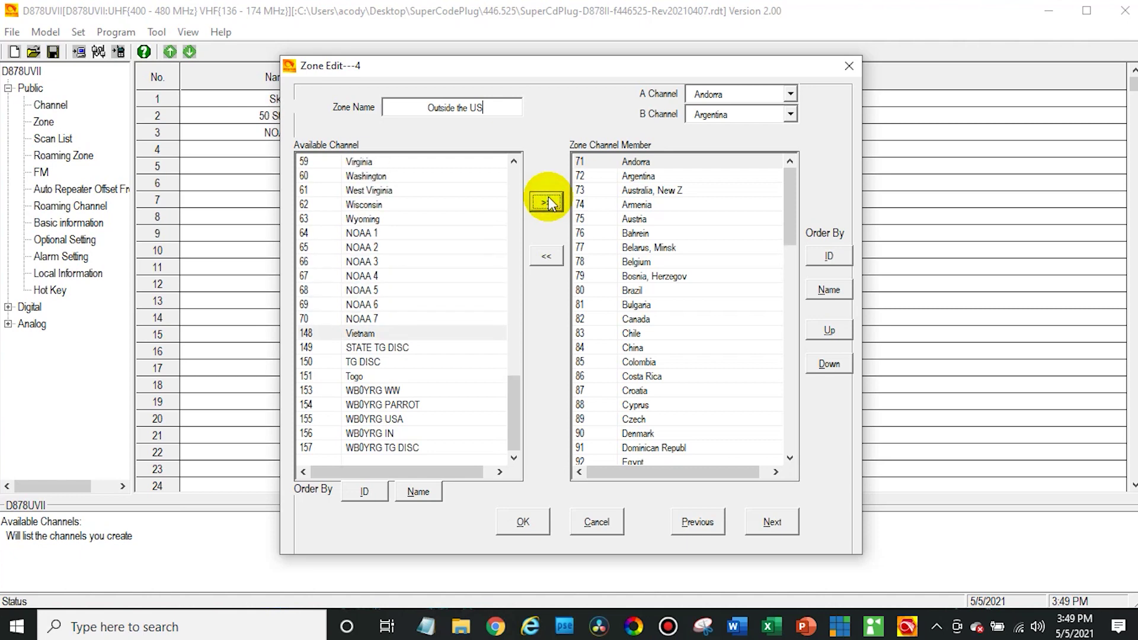
left_click(546, 202)
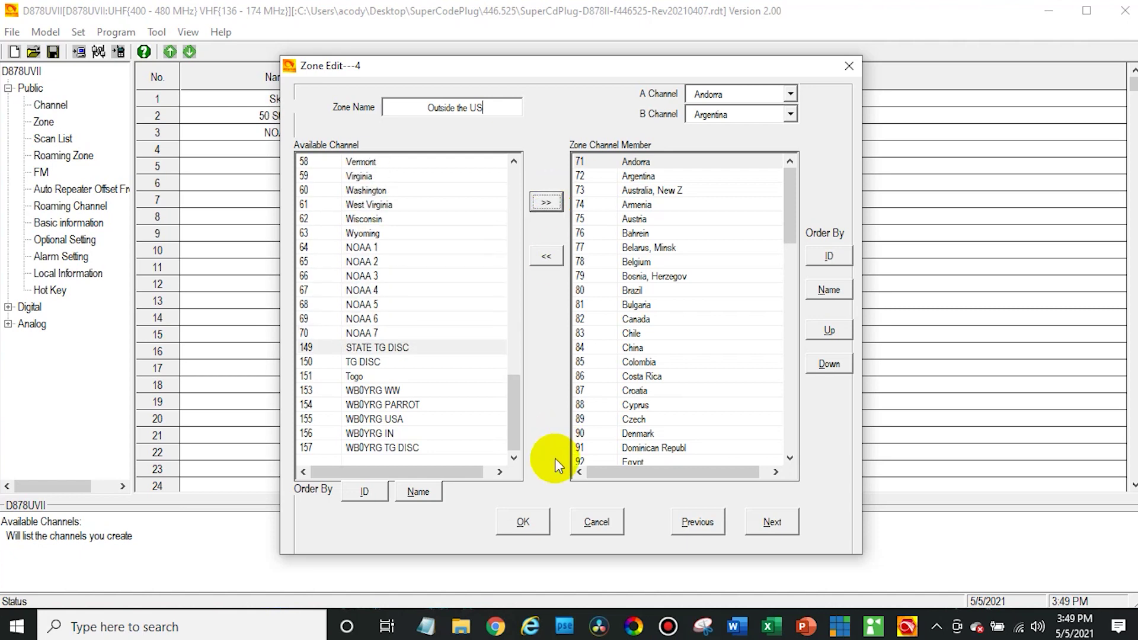
Add the last channels through Vietnam and Togo and save the zone with 81 channels
left_click(538, 523)
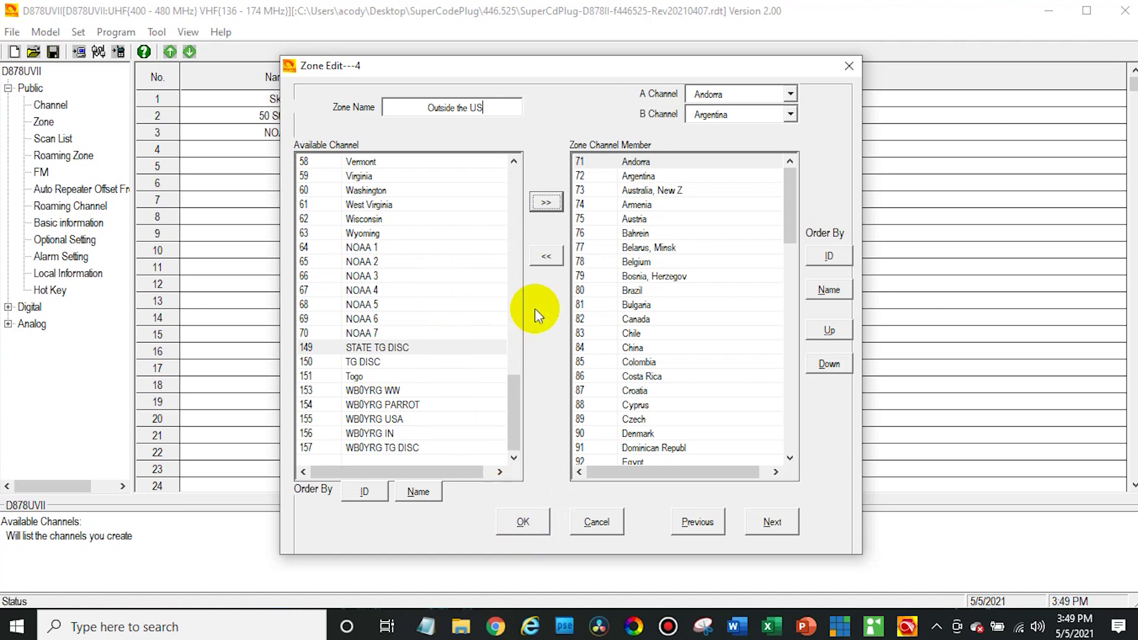
left_click(541, 202)
left_click(541, 202)
left_click(542, 202)
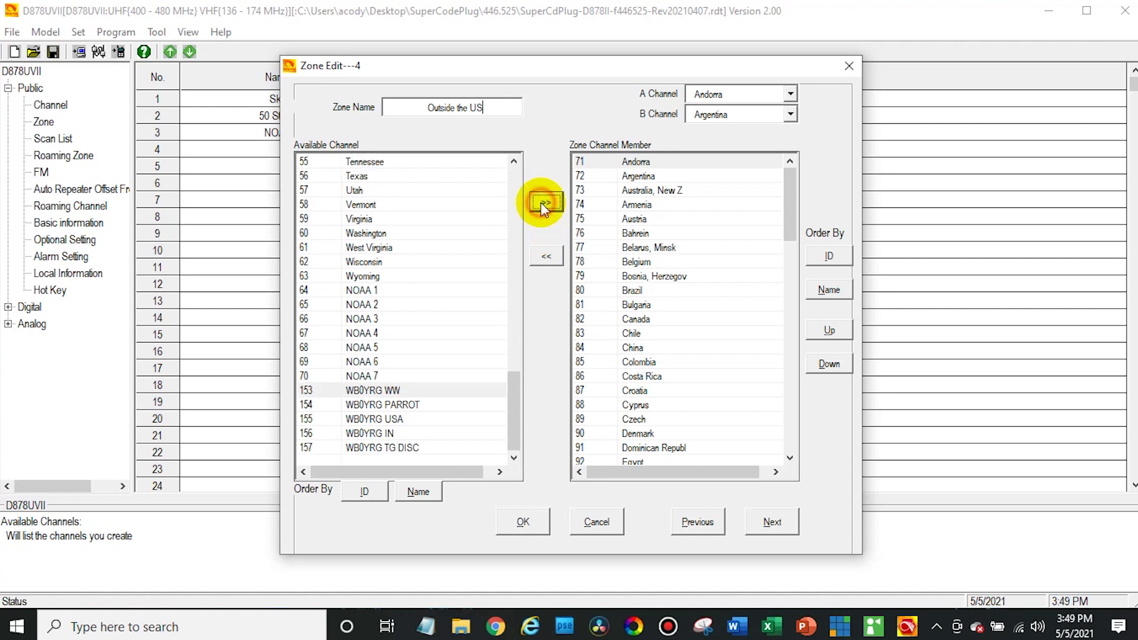
left_click(518, 520)
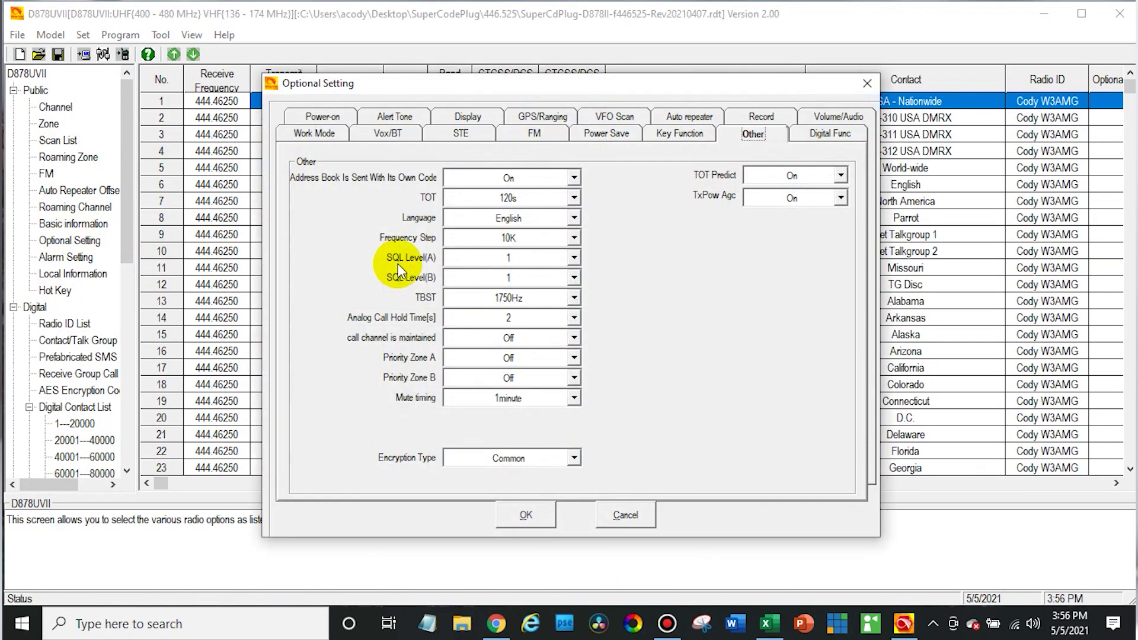
Set the Power-on Display text to the owner's first name and call sign
left_click(320, 115)
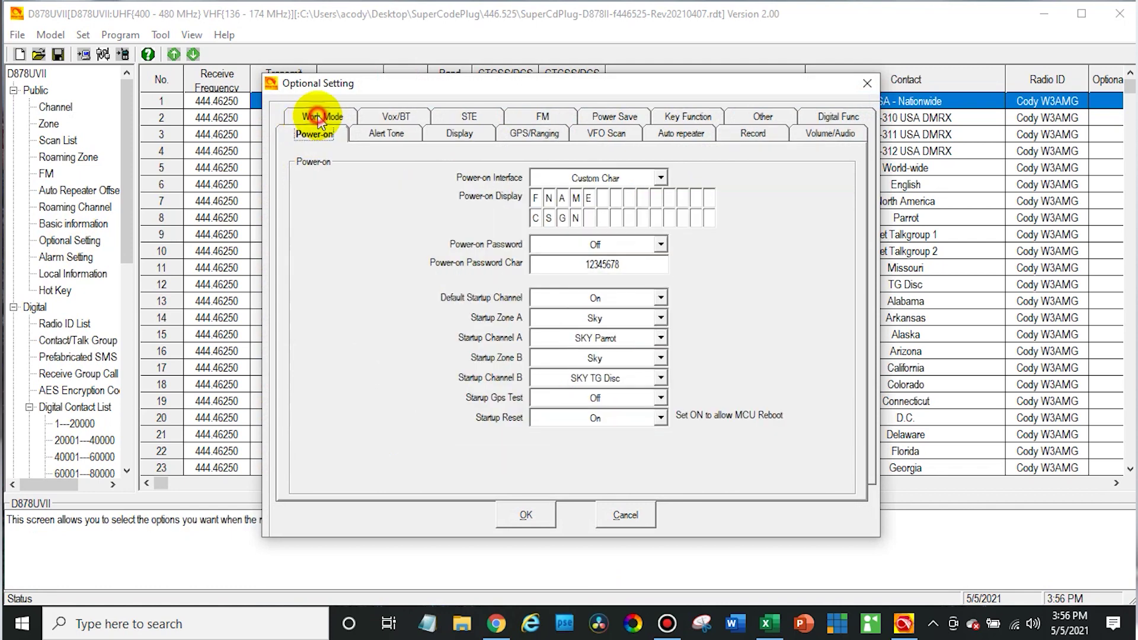
key("Tab")
left_click(537, 199)
type("CODYE")
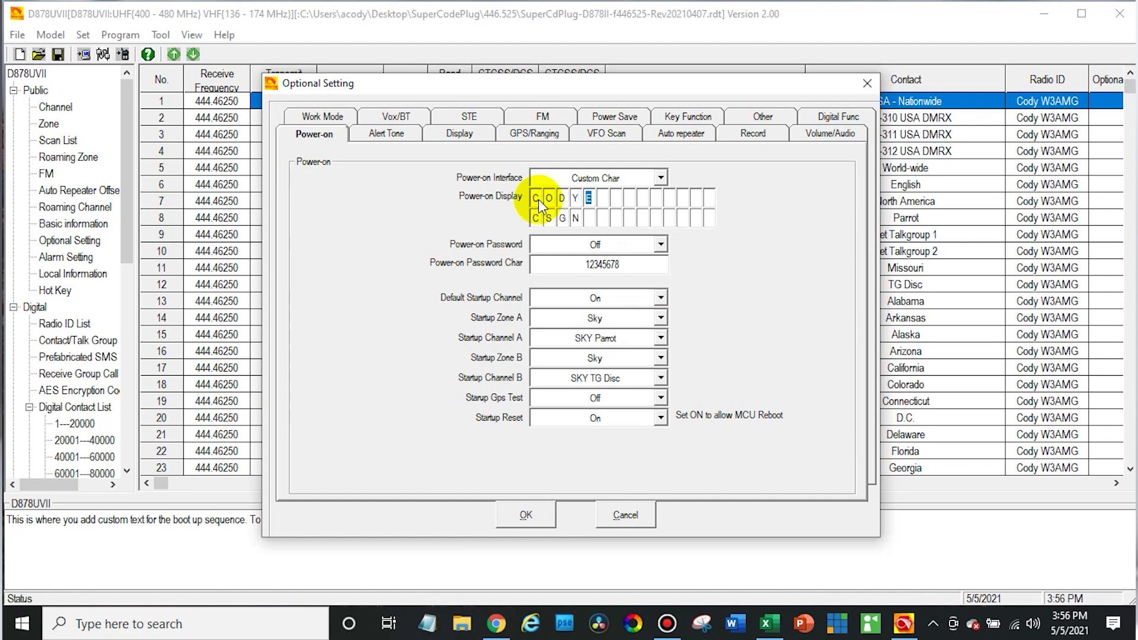
key("Delete")
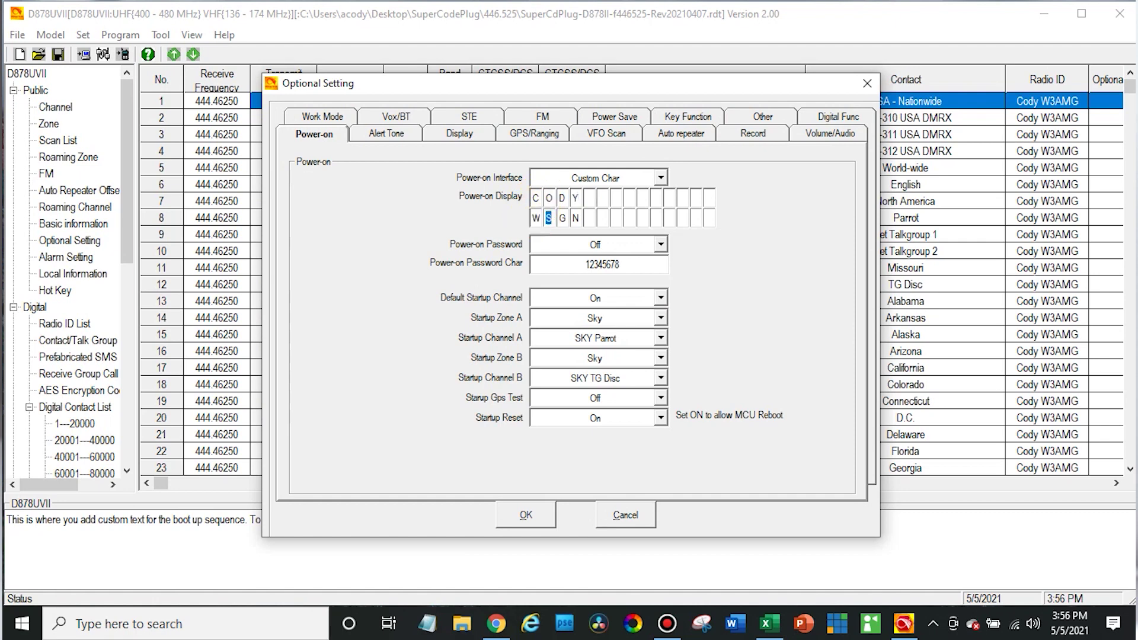
type("3AMG")
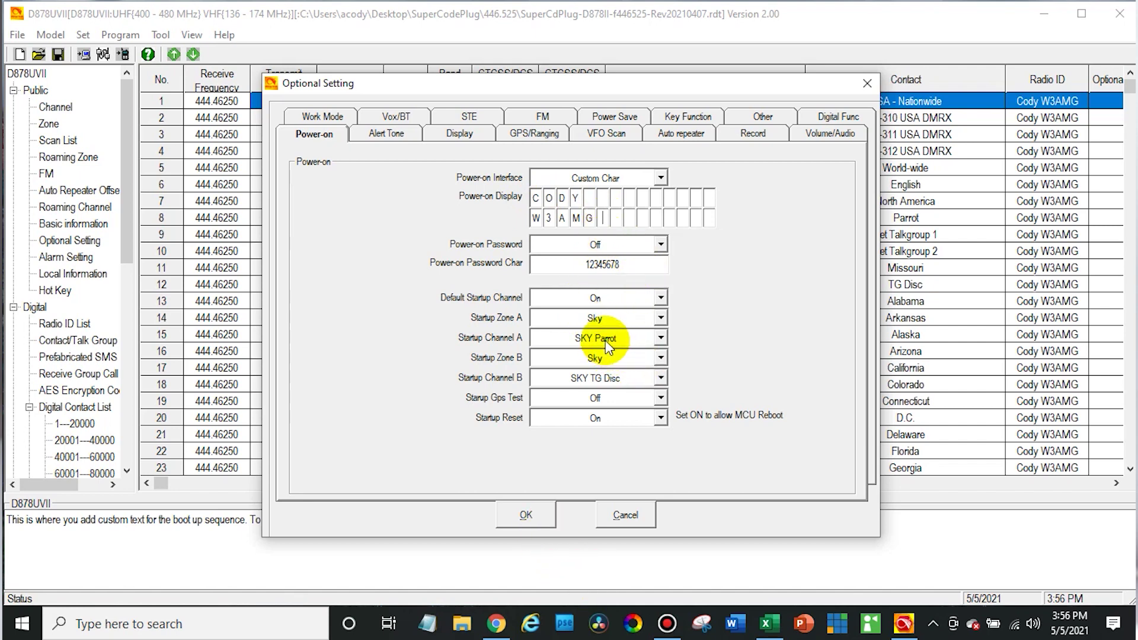
left_click(525, 506)
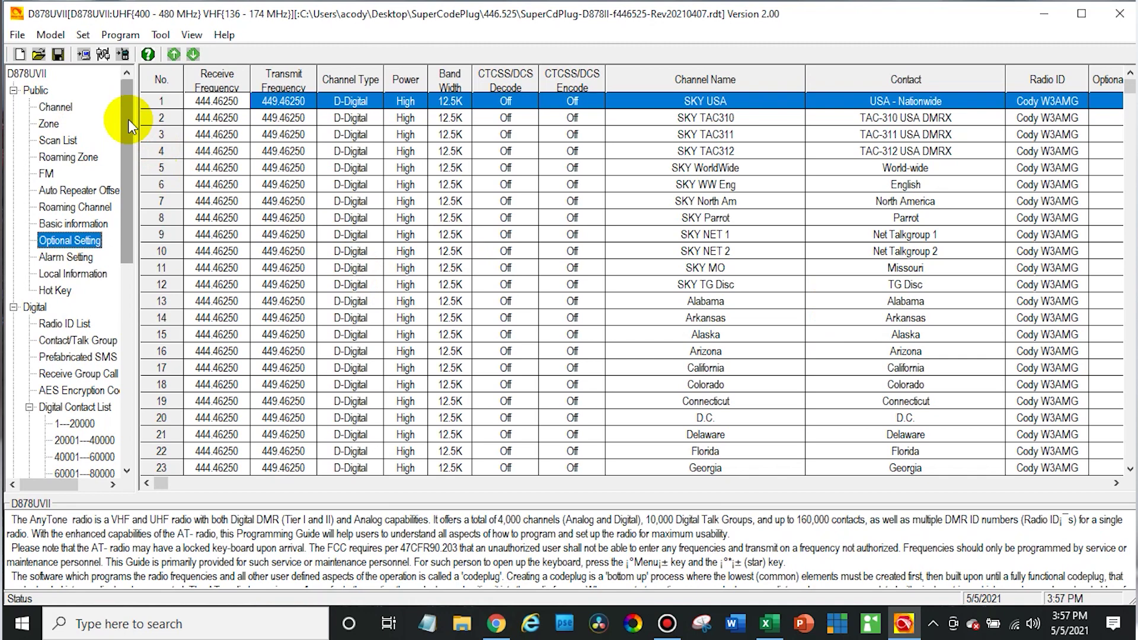
Confirm COM3 and write only Other Data, without the contact list, to the radio
left_click(104, 54)
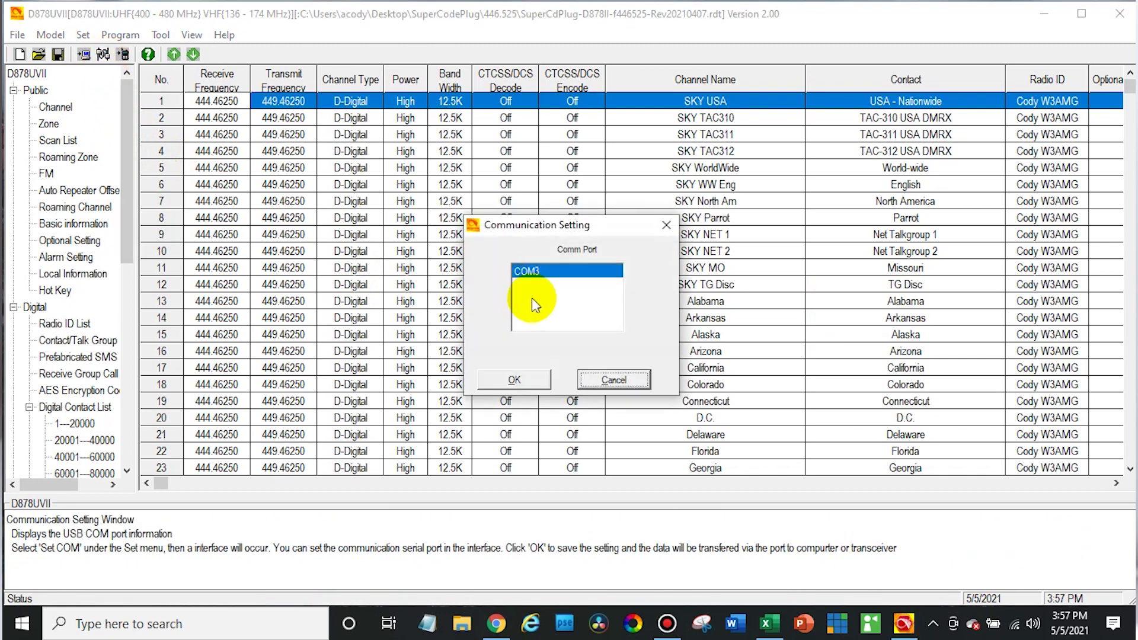
left_click(507, 379)
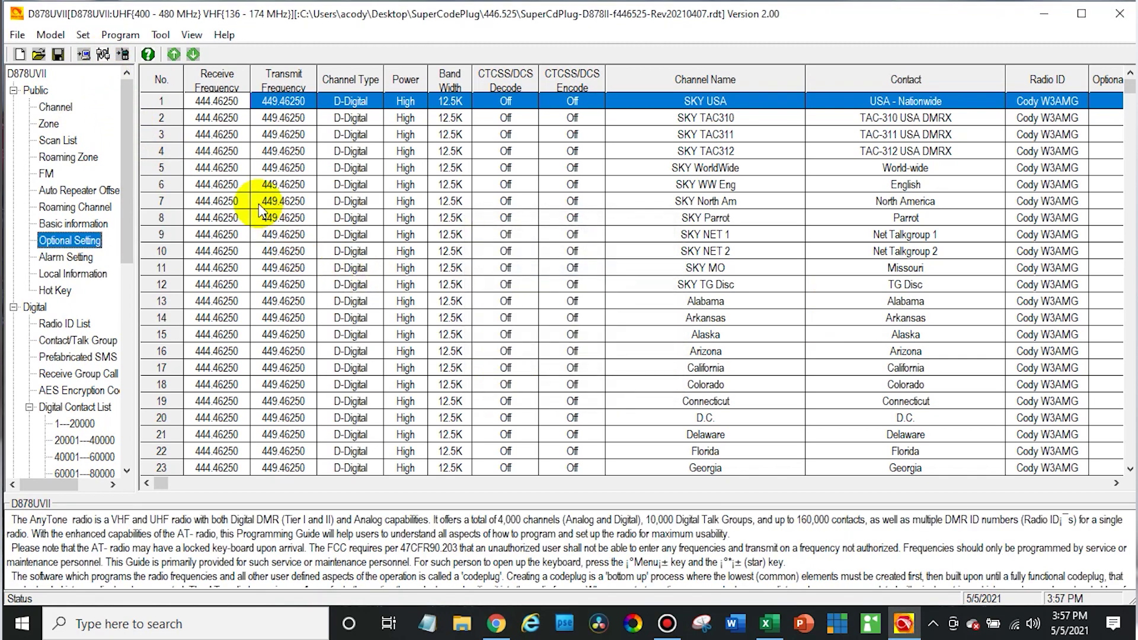
left_click(117, 56)
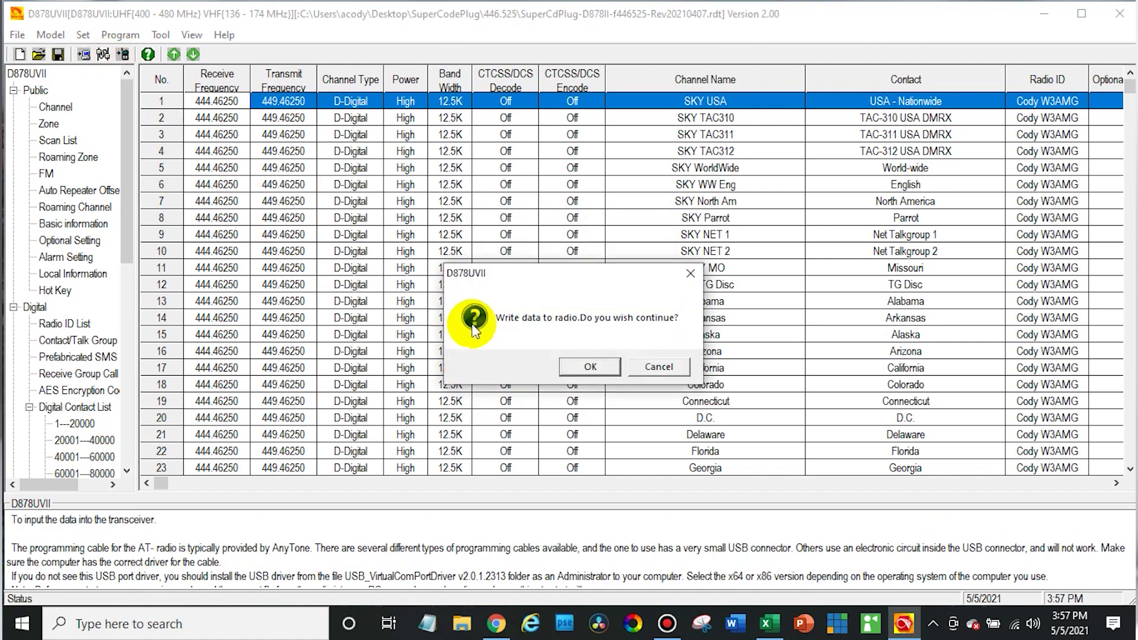
left_click(606, 365)
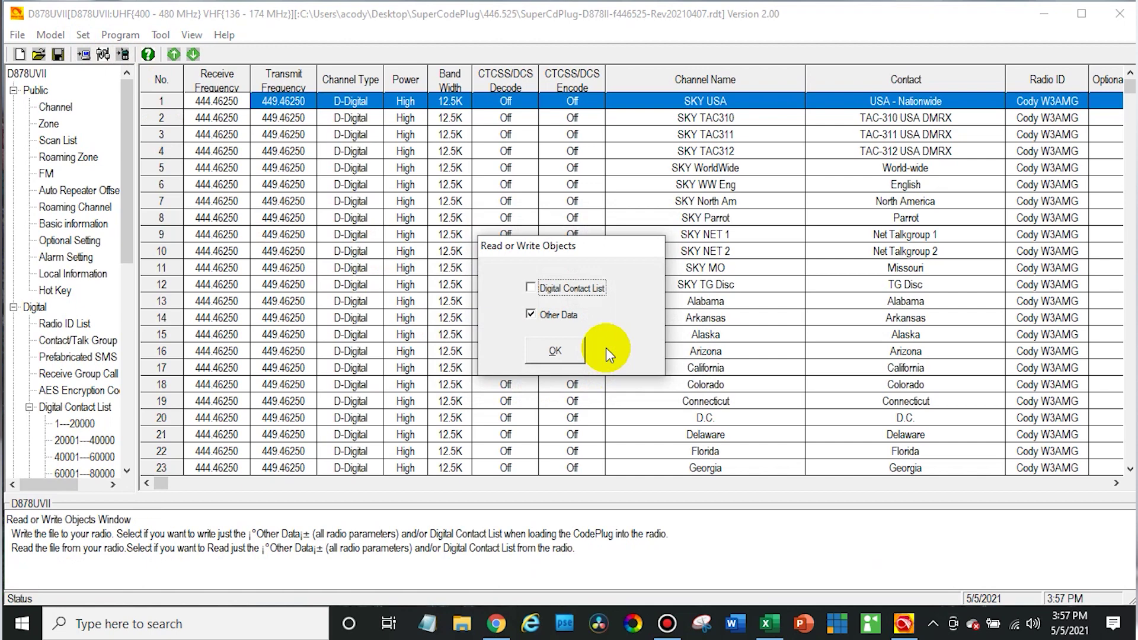
left_click(554, 355)
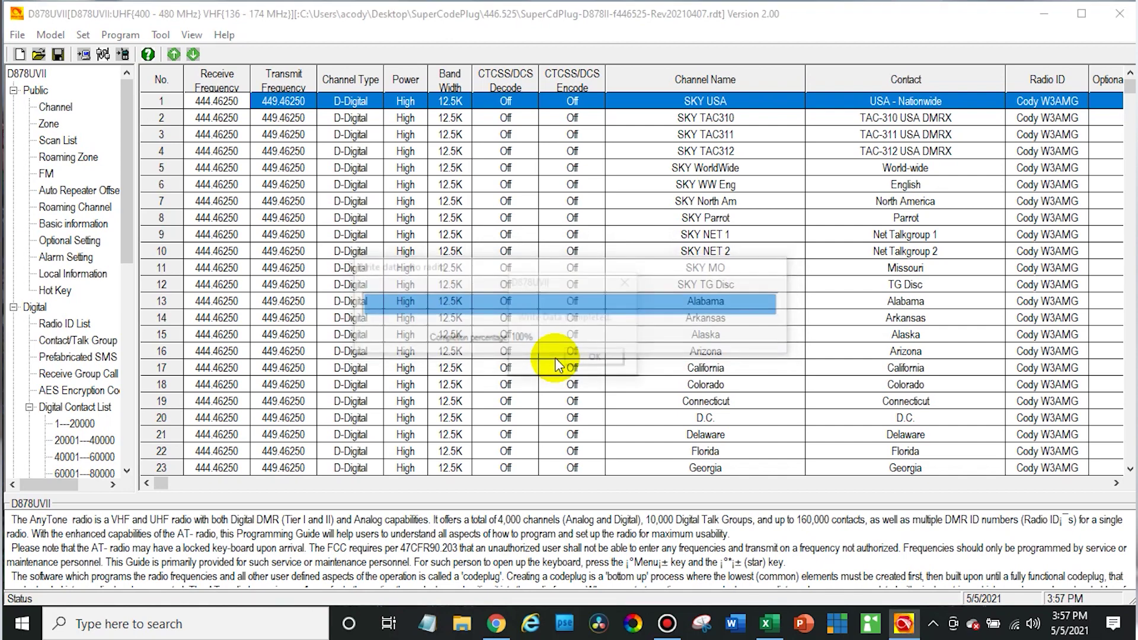
Dismiss the Write Data Completed message
left_click(572, 363)
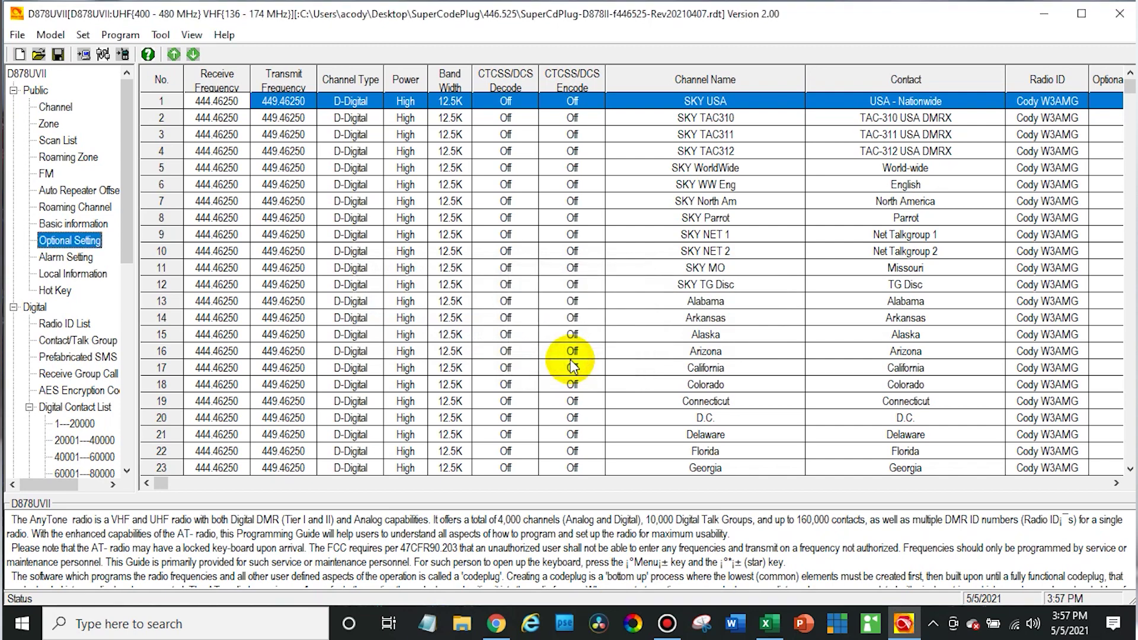